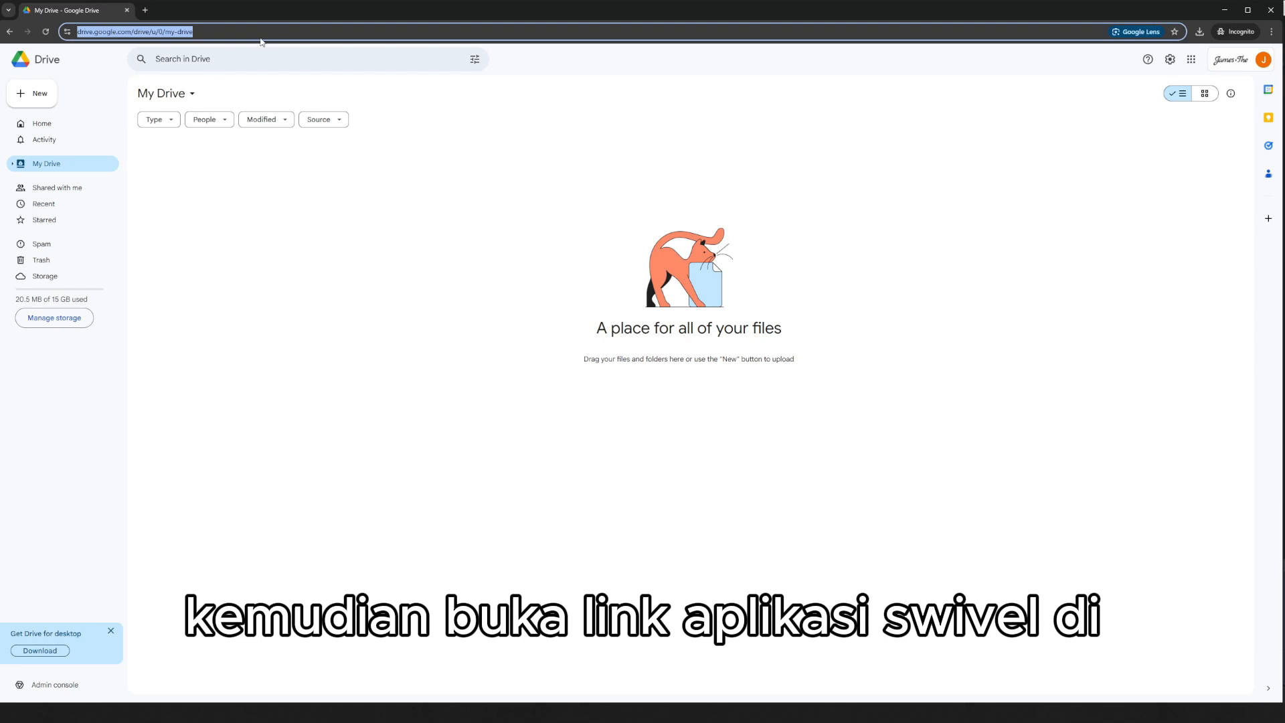
Open the Swivel template from swise.id/swivel and rename the copied spreadsheet as My Swivel.
text(https://swise.id/swivel)
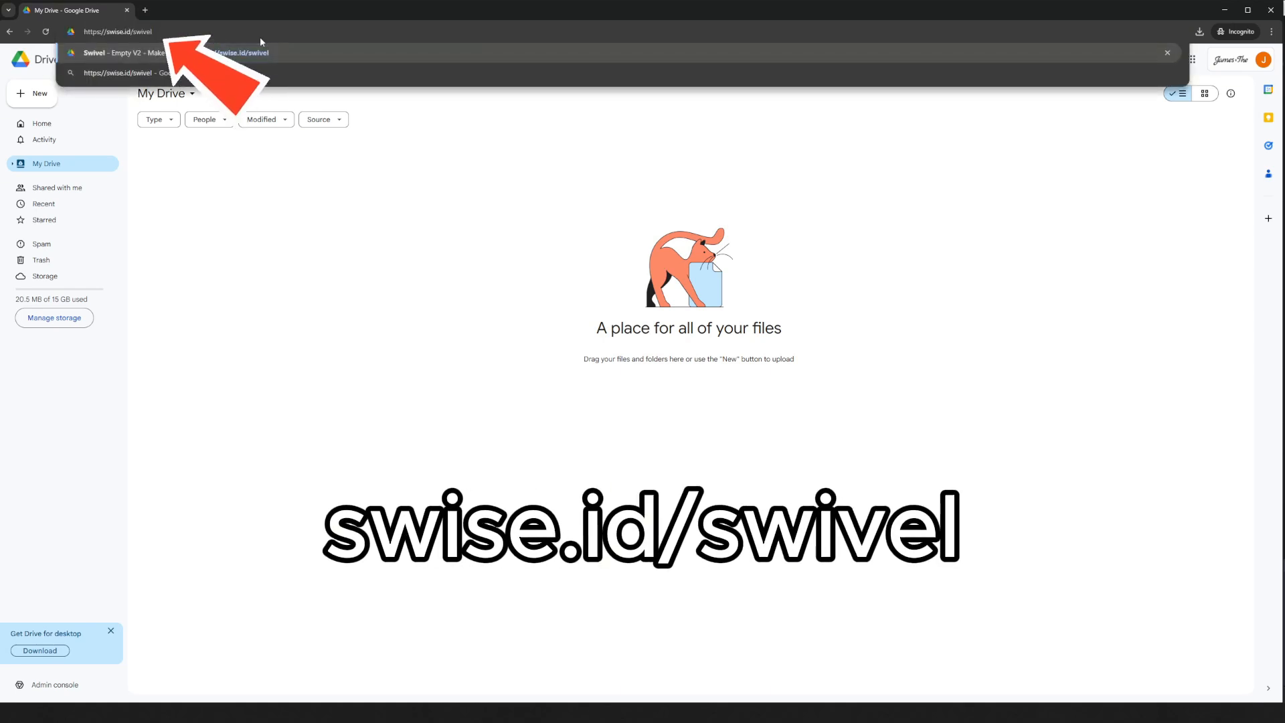
key(Return)
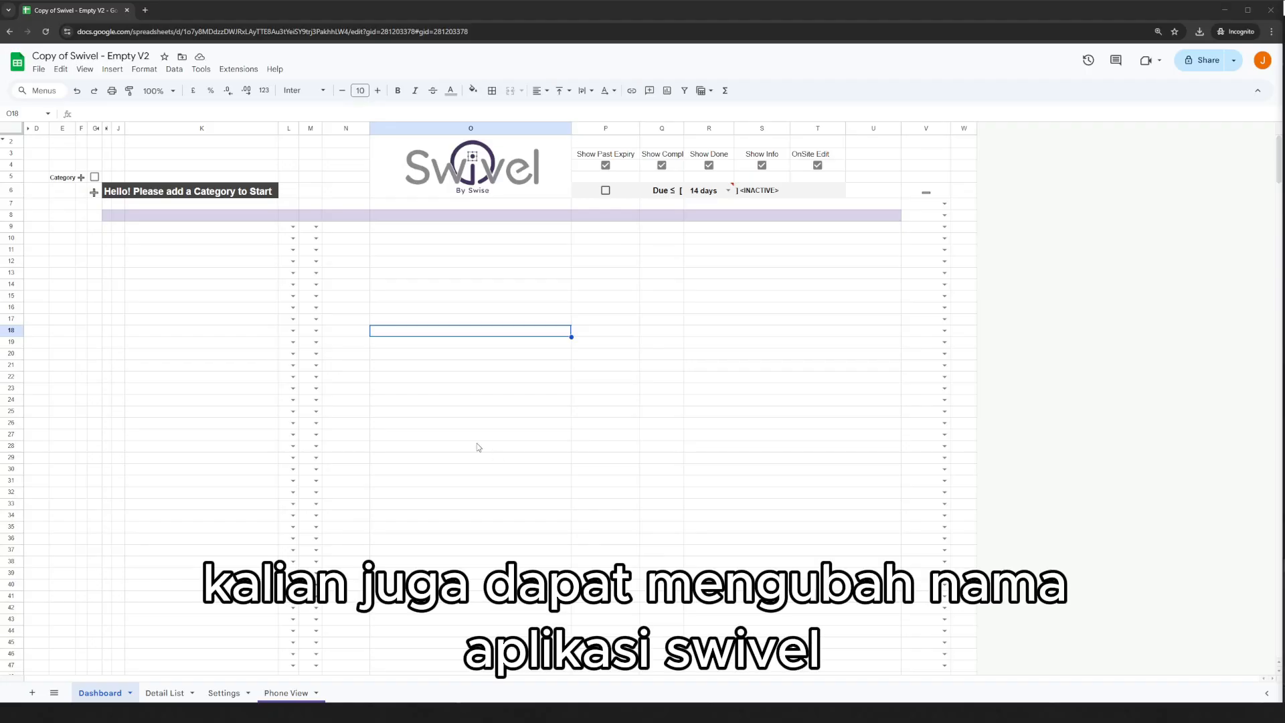
click(422, 310)
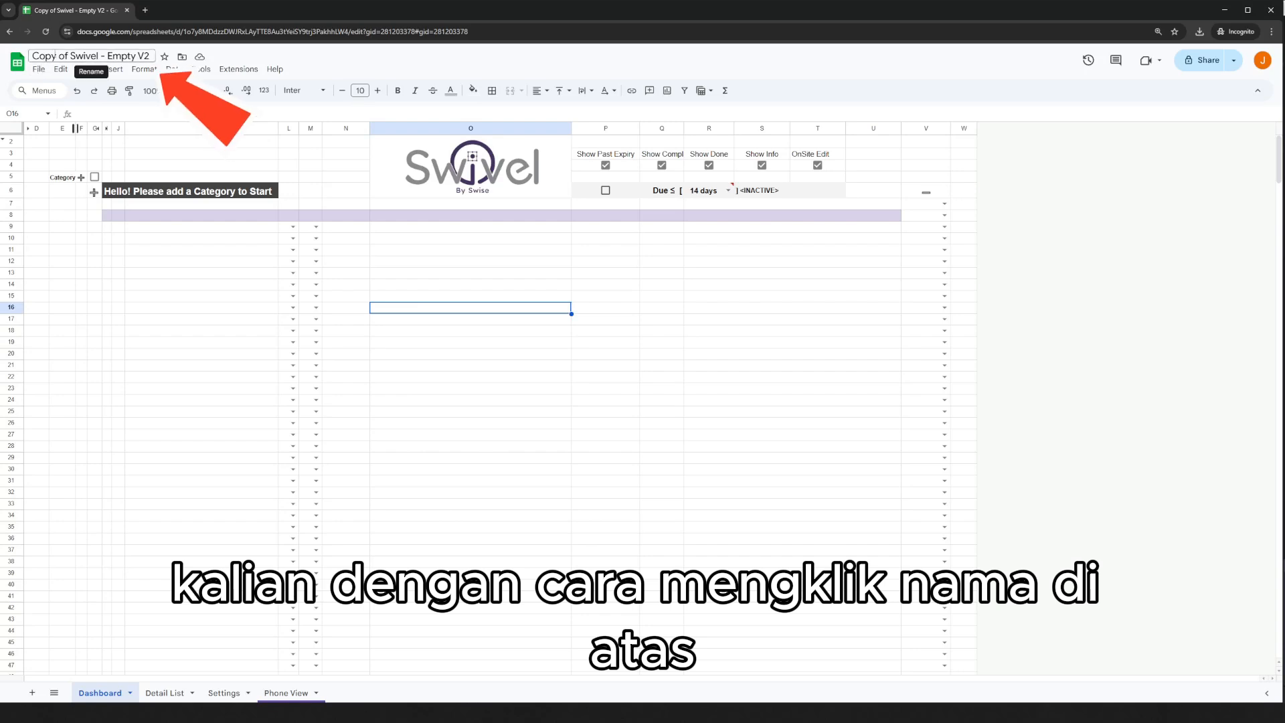
click(55, 57)
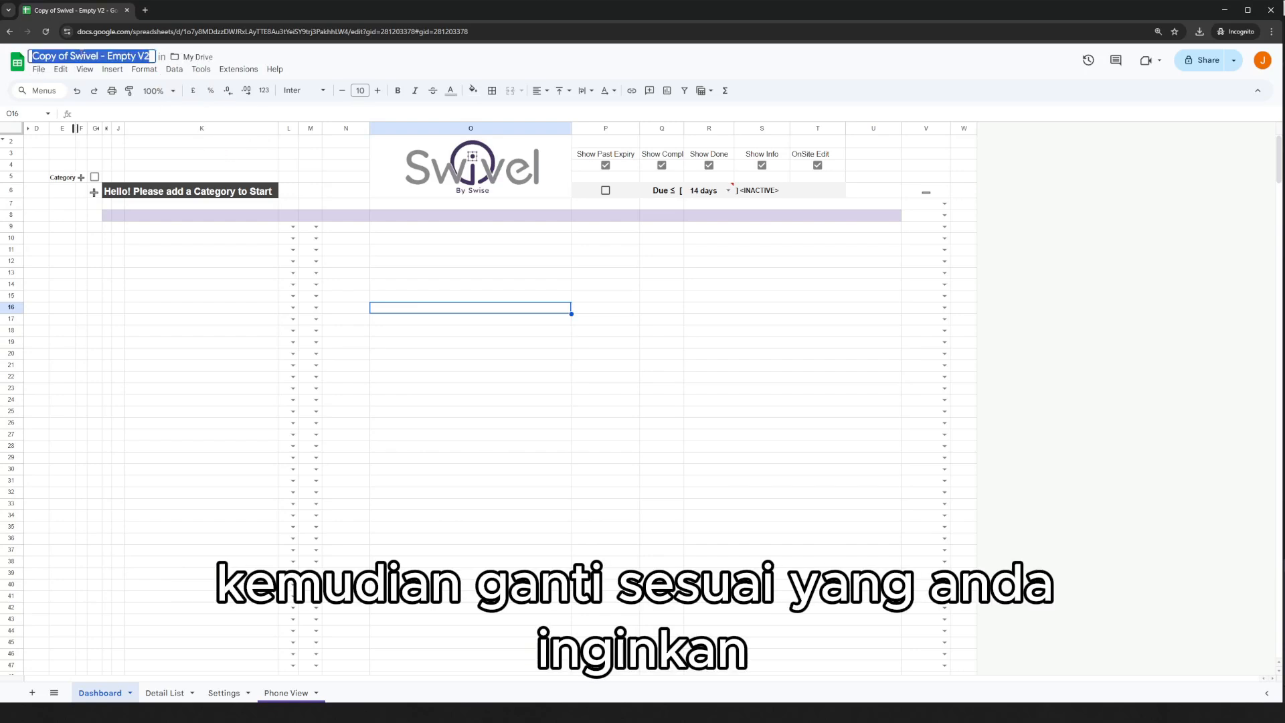
text(My)
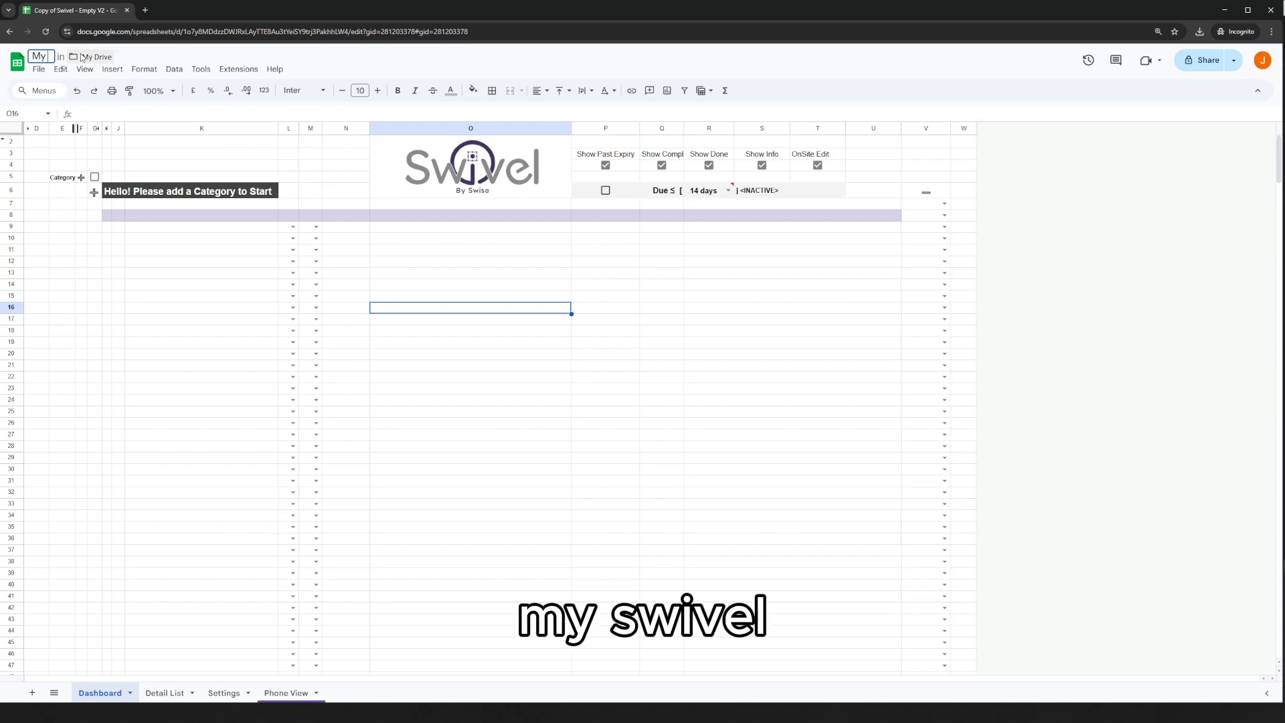
text( Swivel)
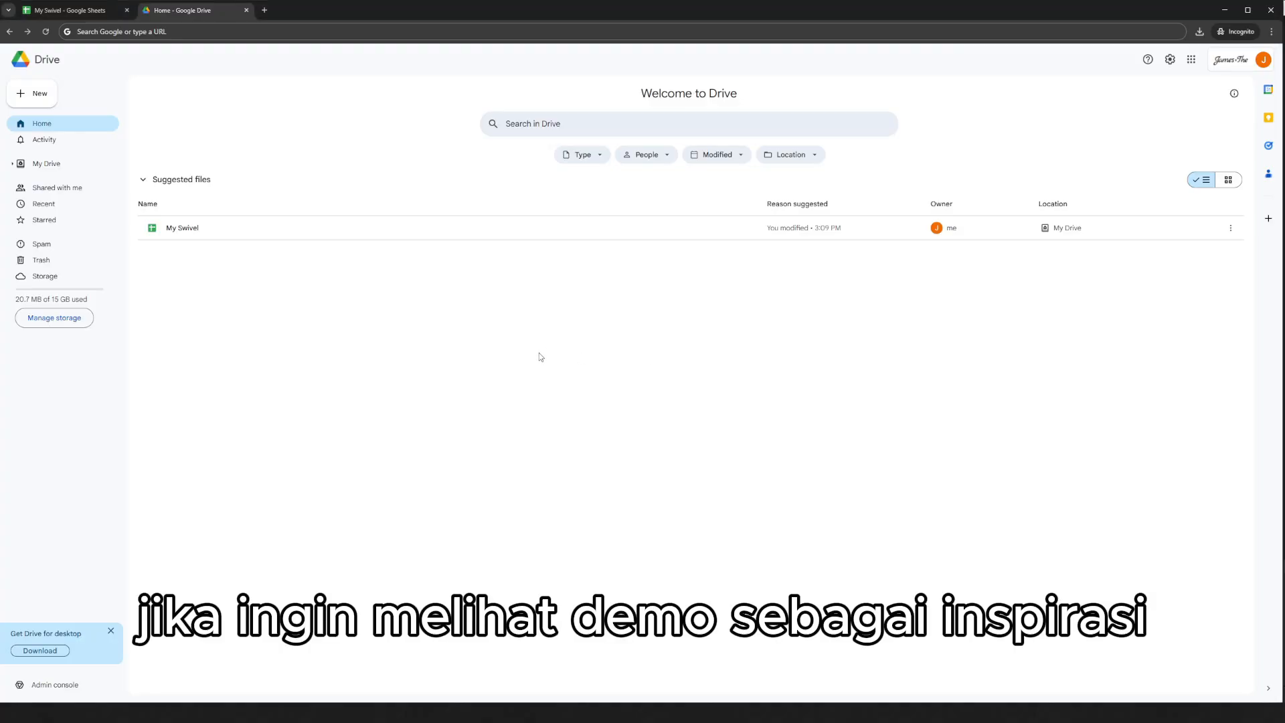
Open swise.id/swiveldemo and make a copy of the Swivel Demo spreadsheet.
click(228, 31)
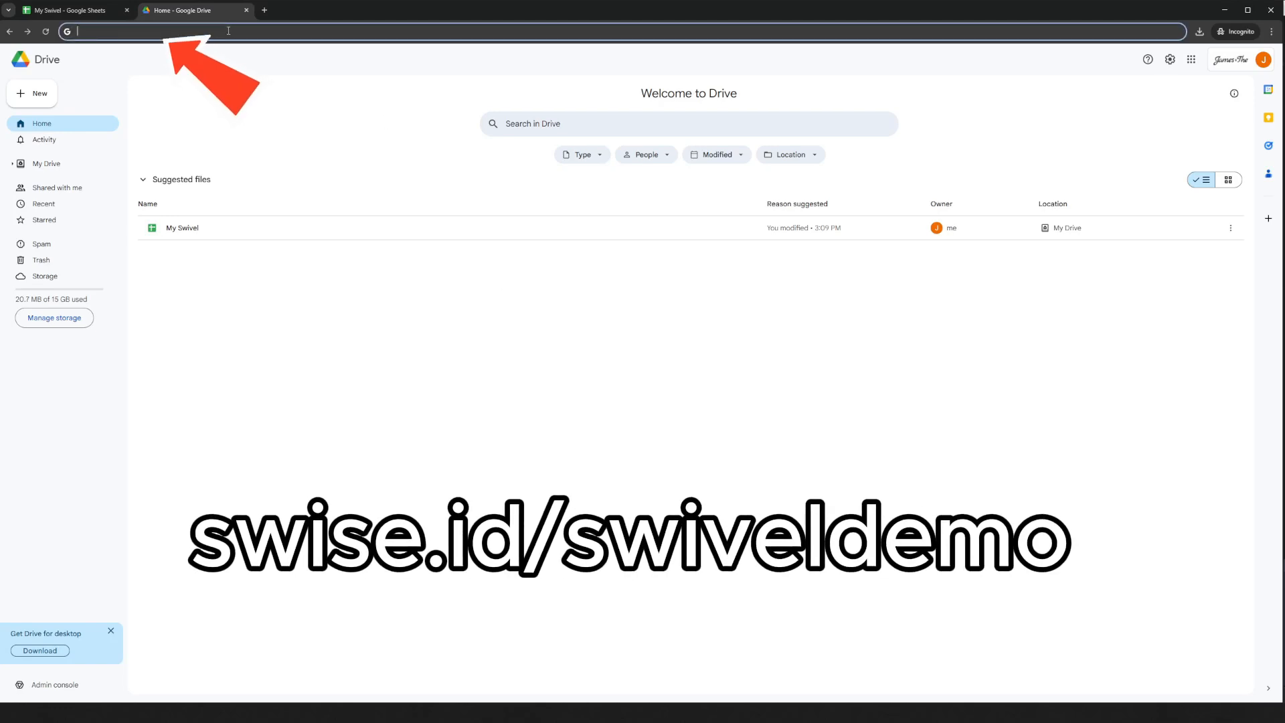
key(ctrl+v)
key(Return)
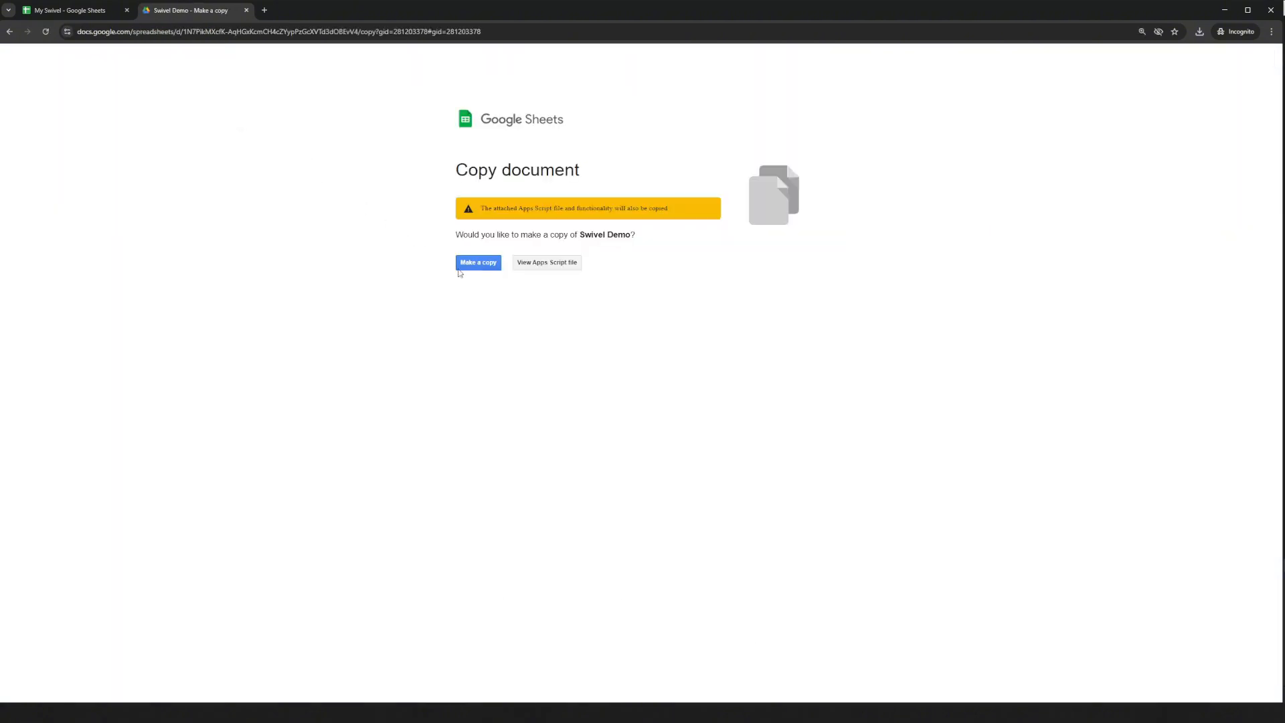
click(478, 263)
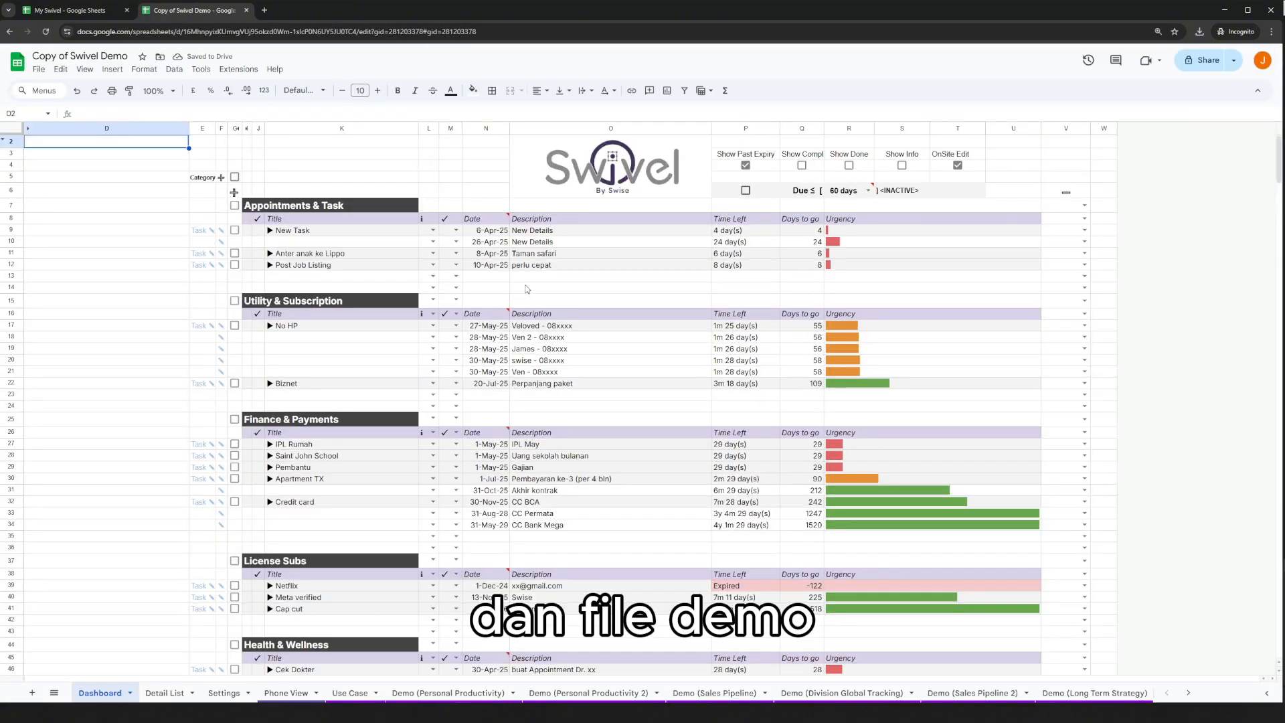
click(526, 289)
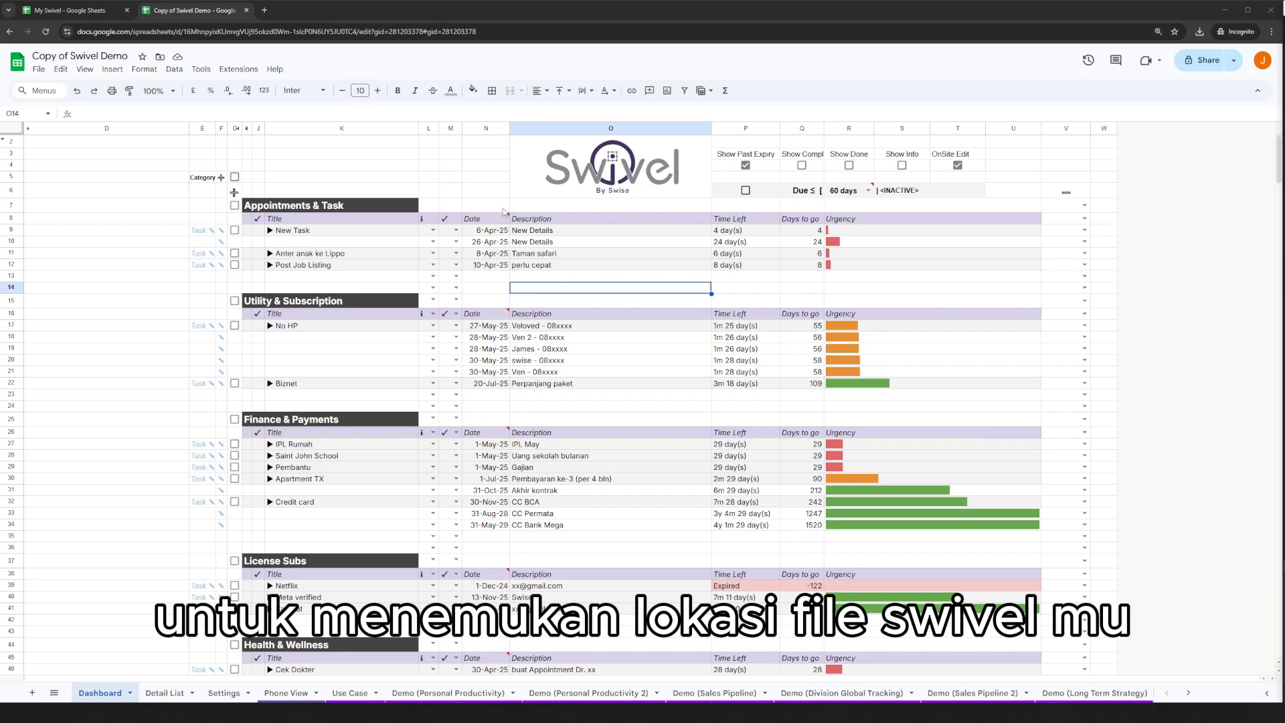
Open a new browser tab, go to Google and search for google drive to reach My Drive.
click(264, 10)
key(ctrl+v)
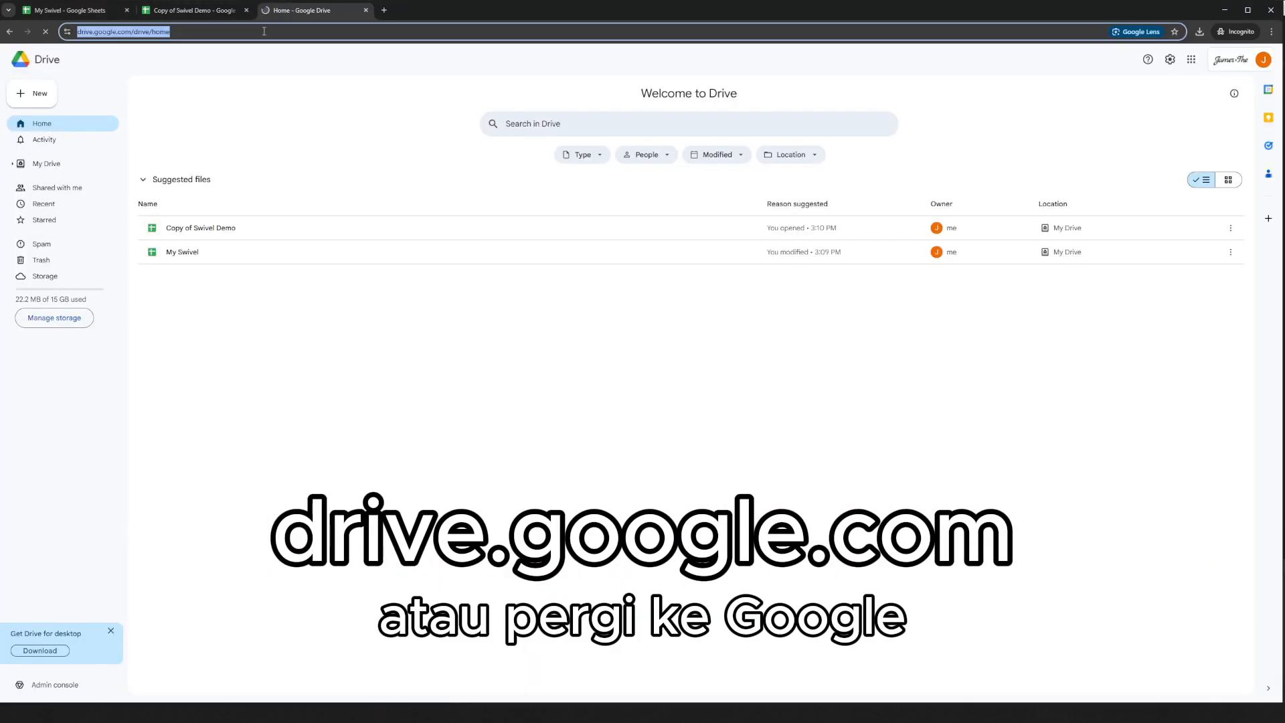
key(ctrl+l)
text(go)
key(Return)
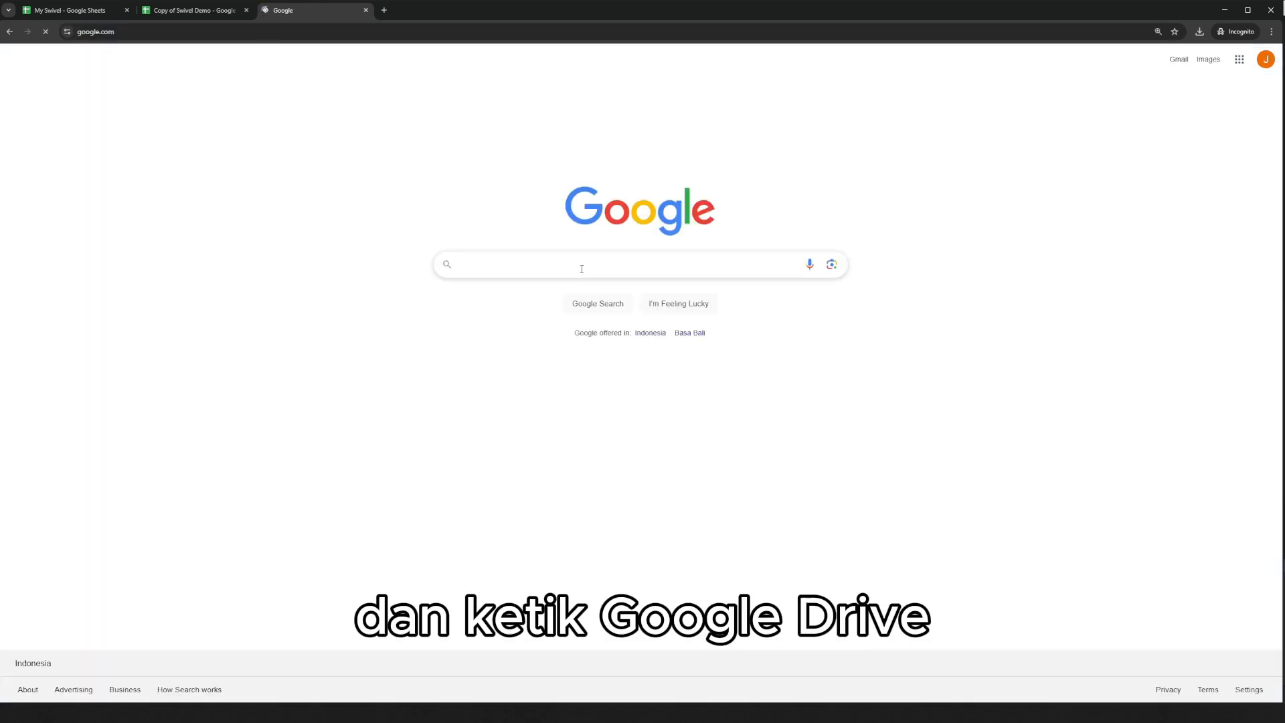
click(582, 268)
text(google drive)
key(Return)
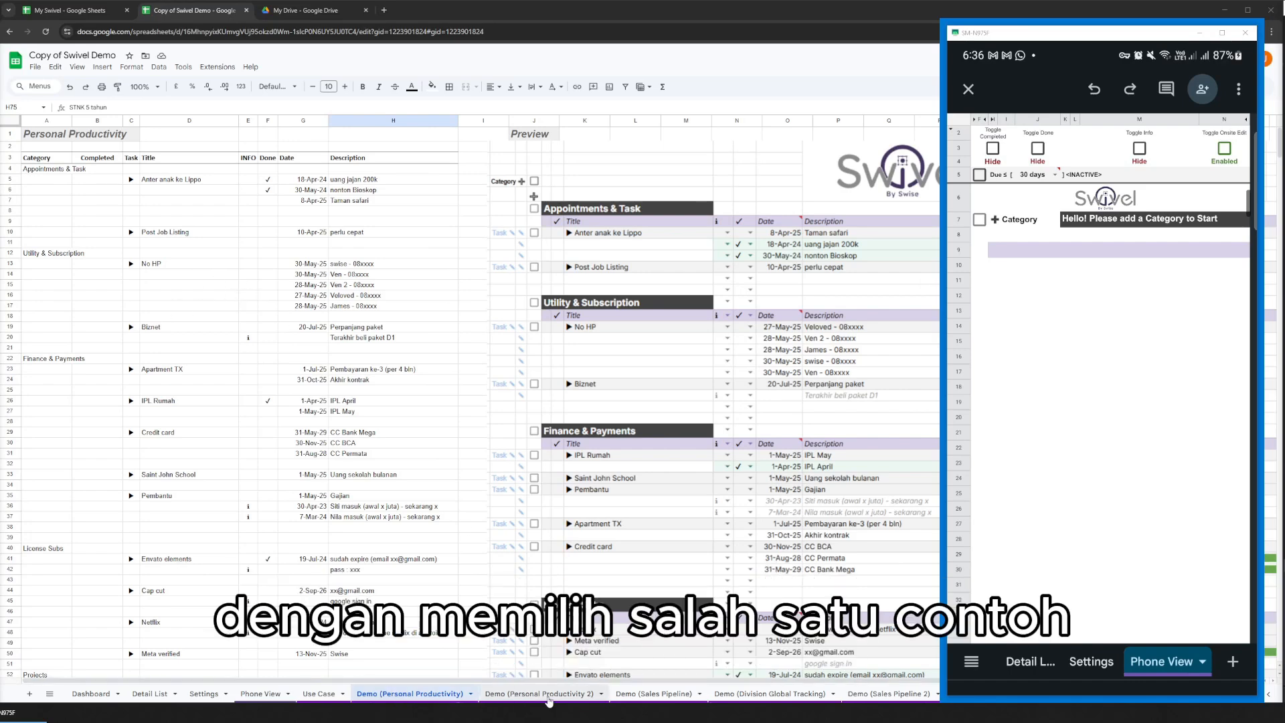
Copy the Demo (Personal Productivity) data in A4:H78 and paste it as values at K4 of My Swivel's Detail List, checking the pasted rows.
drag(45, 172, 371, 520)
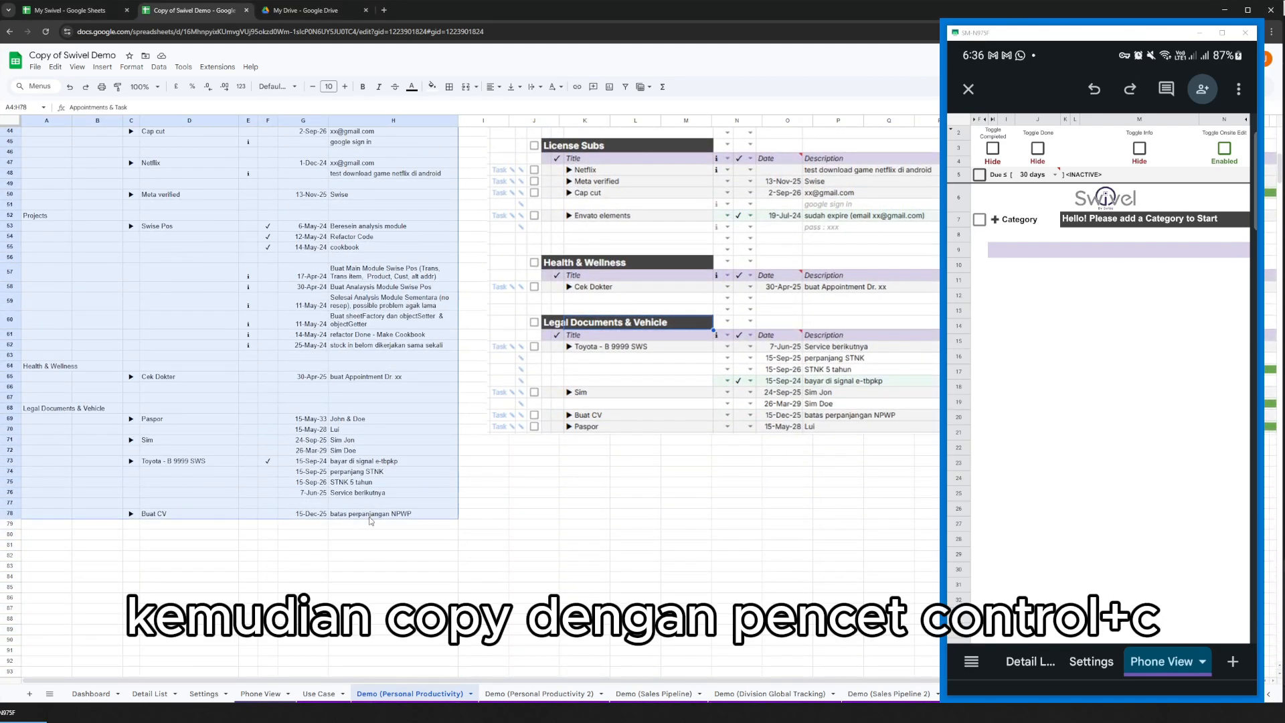
key(ctrl+c)
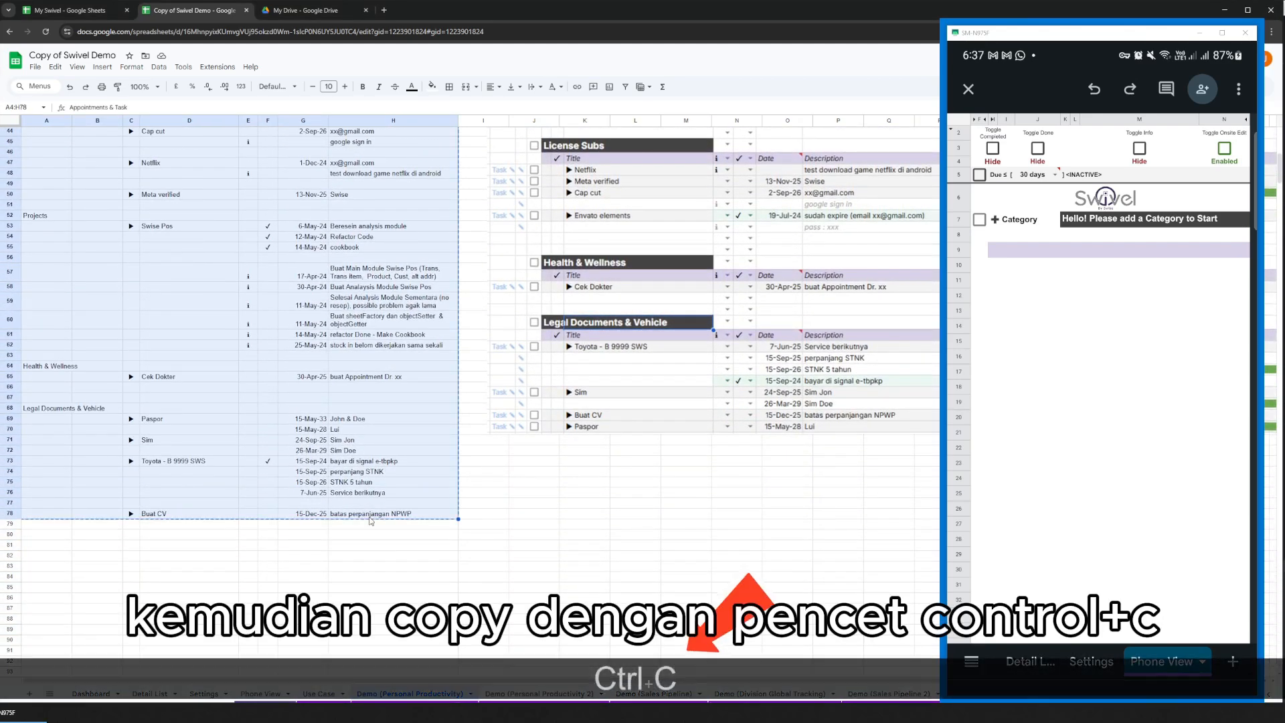
click(69, 15)
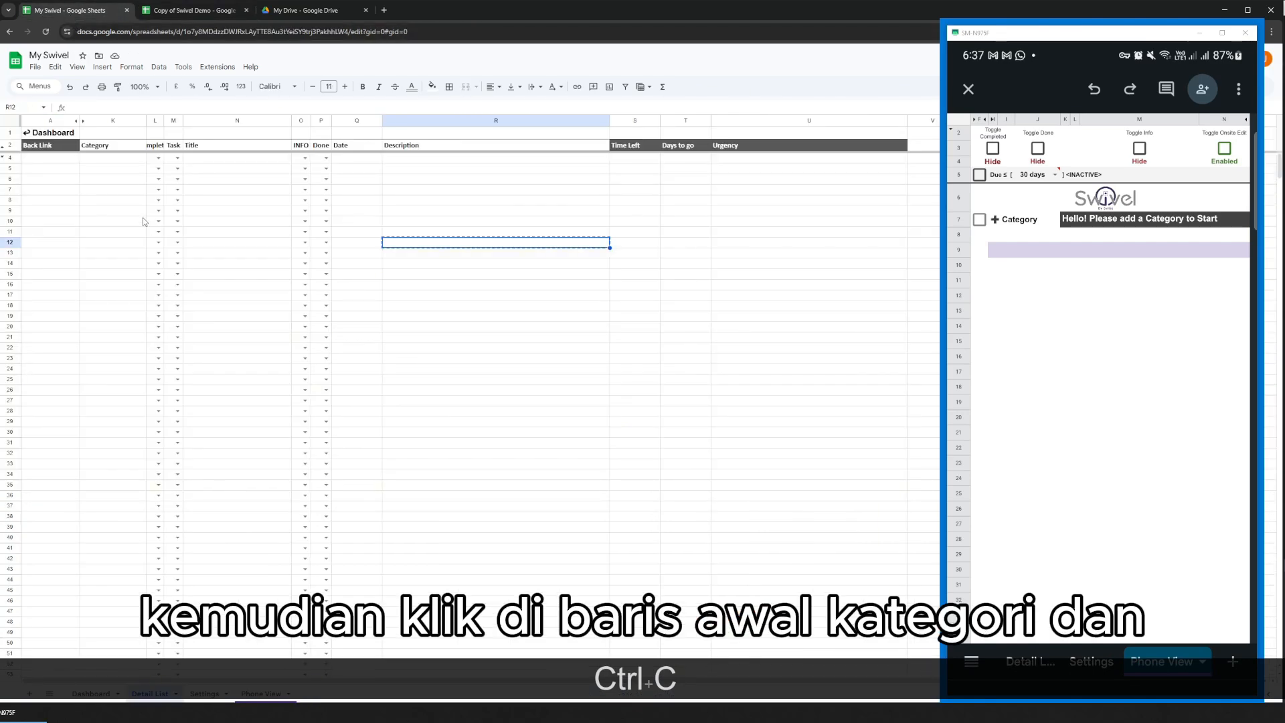
click(107, 164)
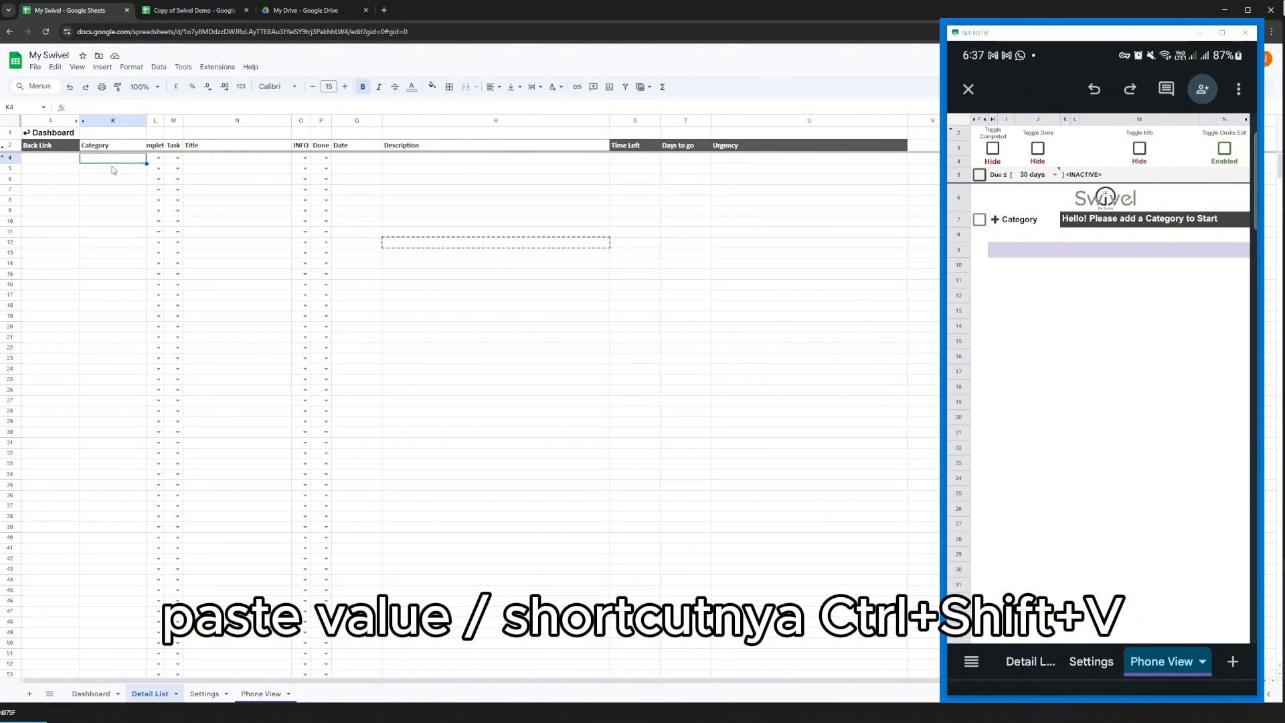
key(ctrl+shift+v)
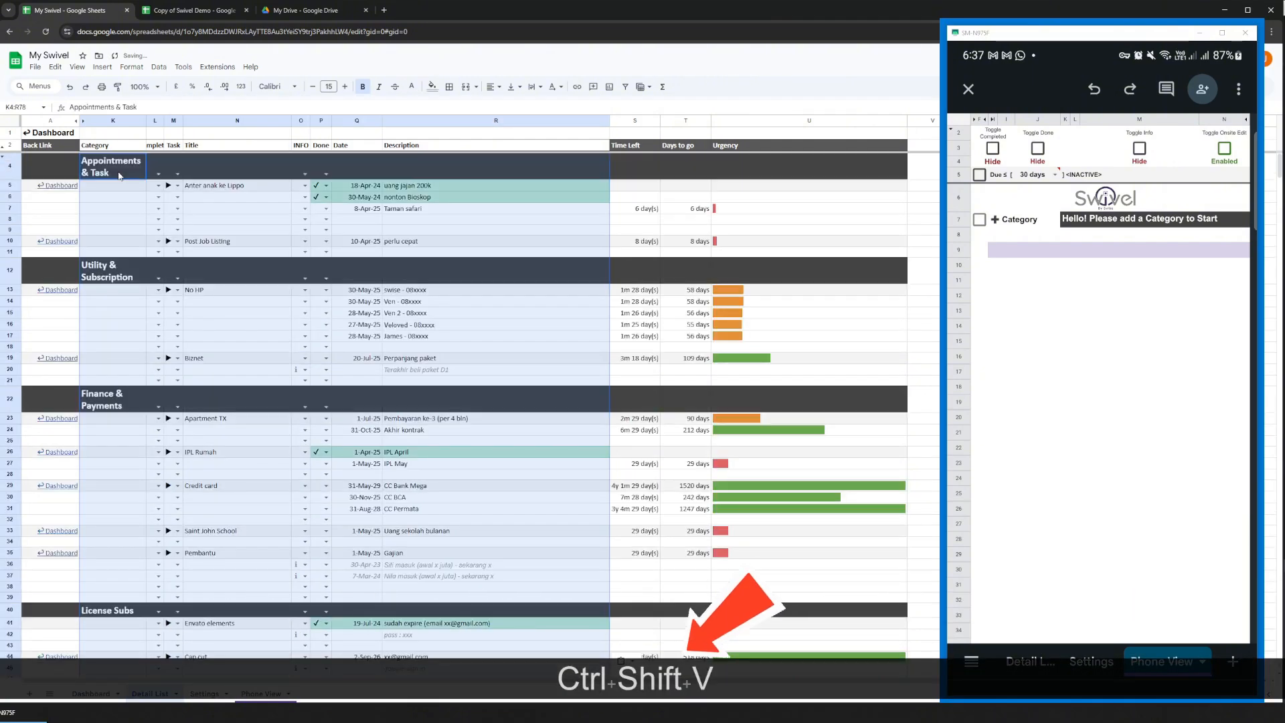
click(536, 229)
scroll(532, 251, down, 5)
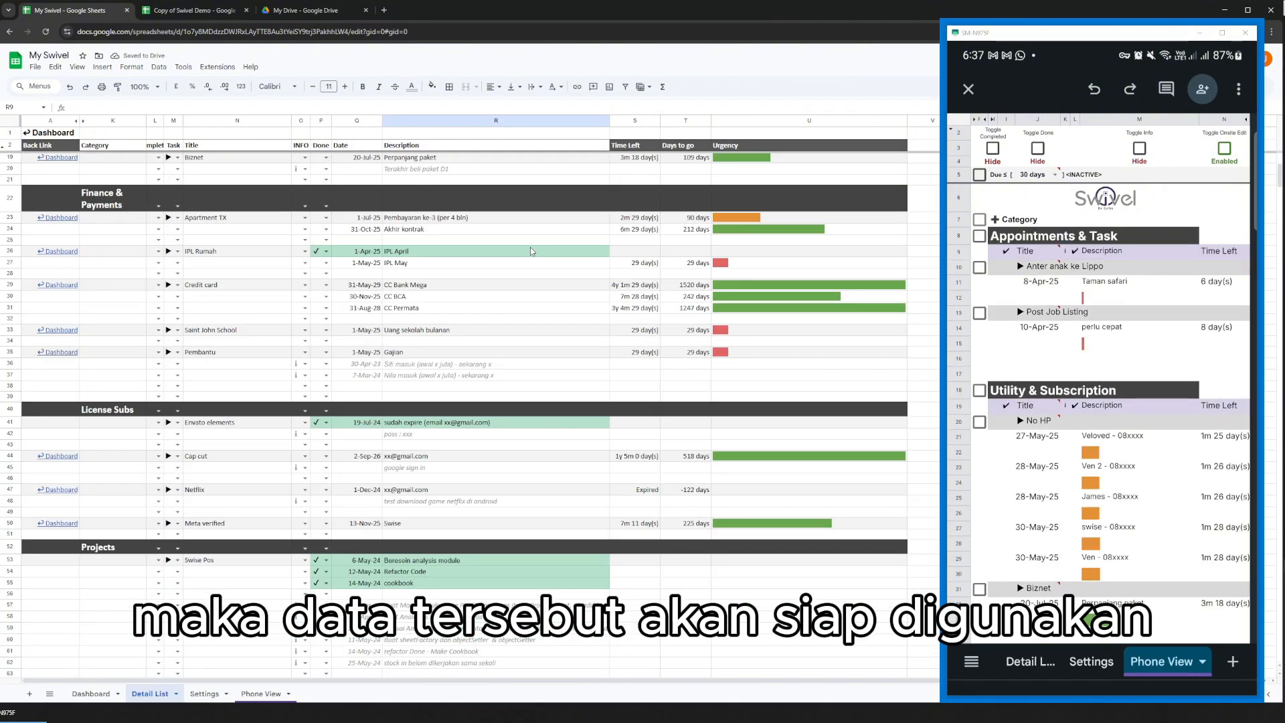
scroll(531, 251, down, 9)
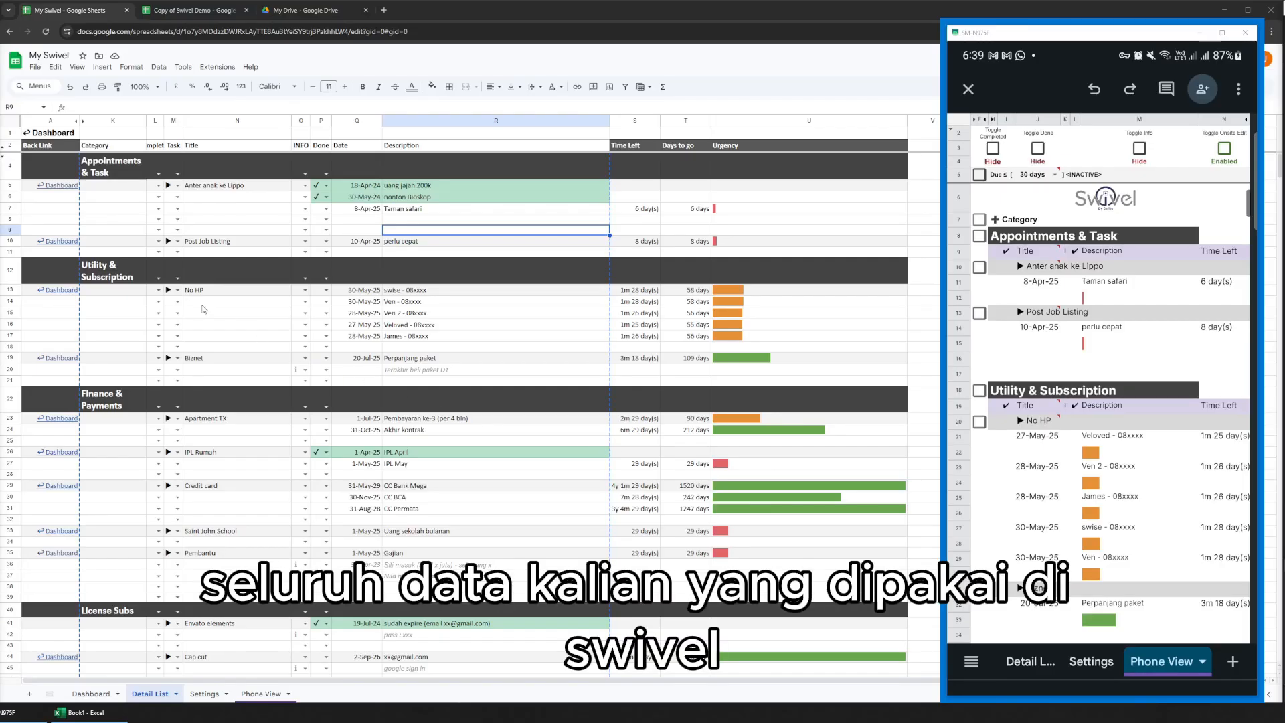
Copy the Detail List data in K4:R79, from Category to Description, and paste it at C3 of Excel workbook Book1 as a backup.
click(242, 319)
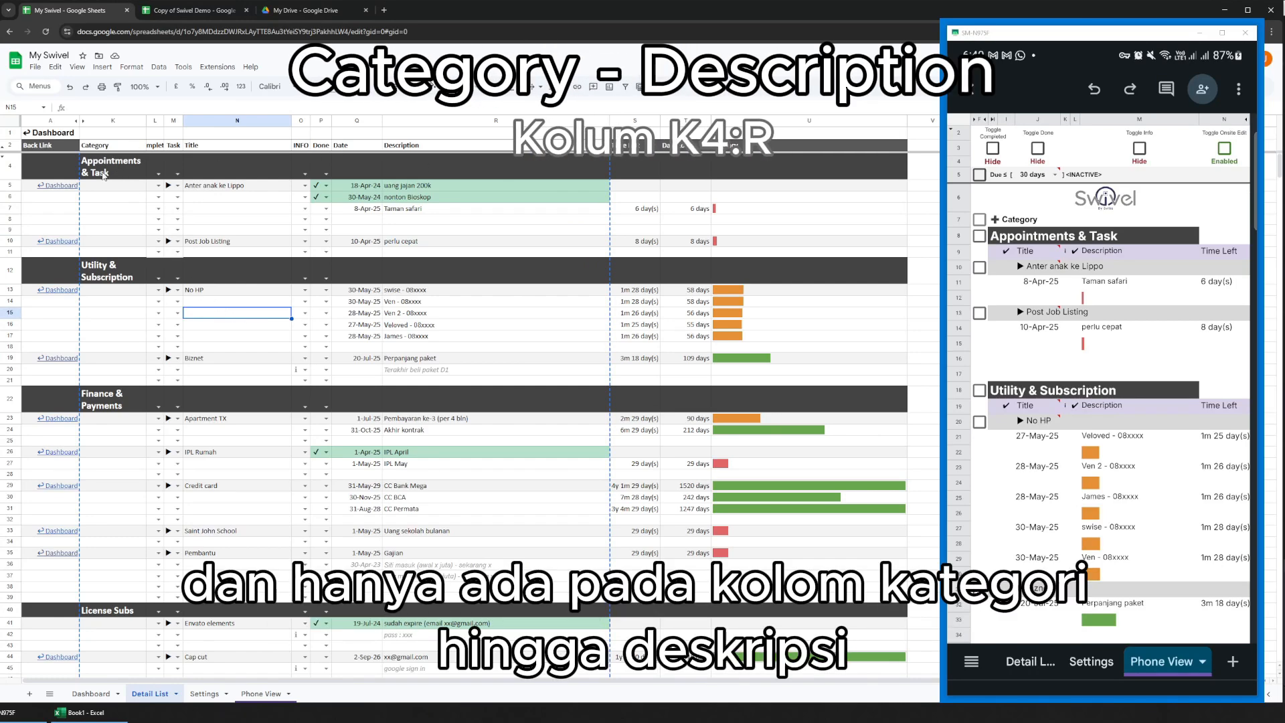
mouse_move(103, 172)
mouse_down()
mouse_move(401, 509)
mouse_move(455, 672)
mouse_move(469, 673)
mouse_move(472, 330)
mouse_move(472, 390)
mouse_up()
click(108, 715)
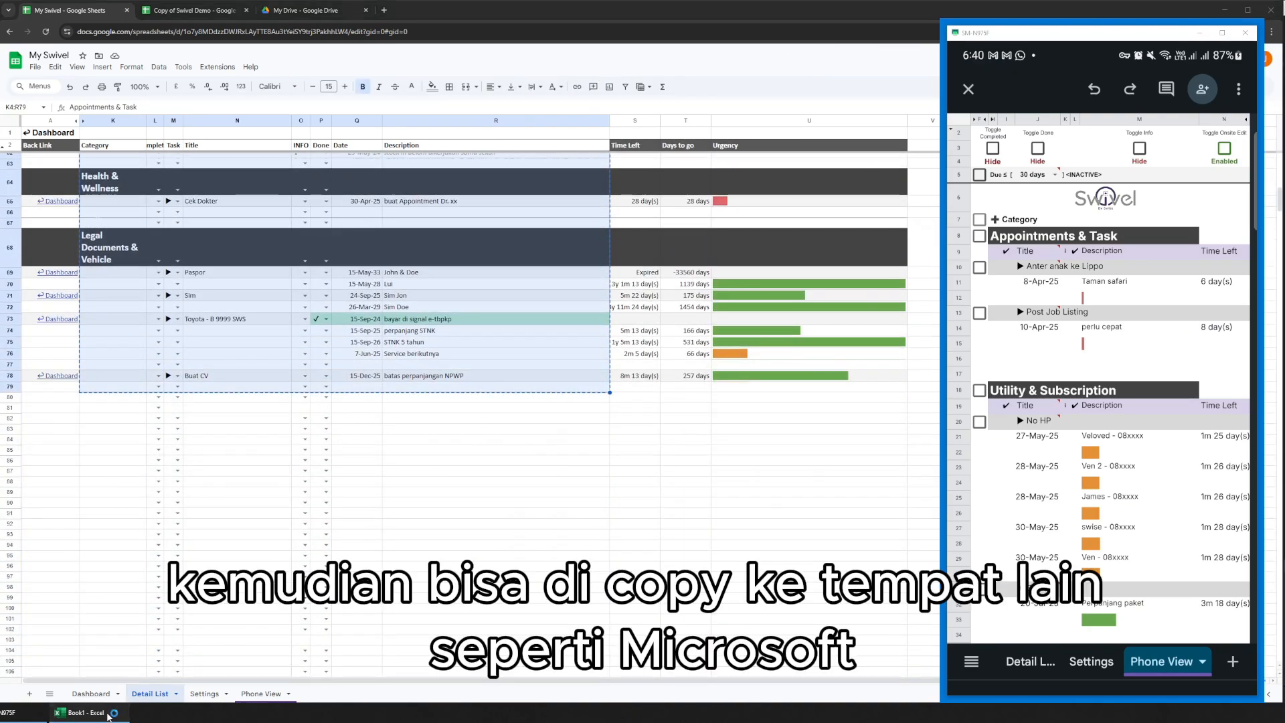
click(99, 149)
key(ctrl+v)
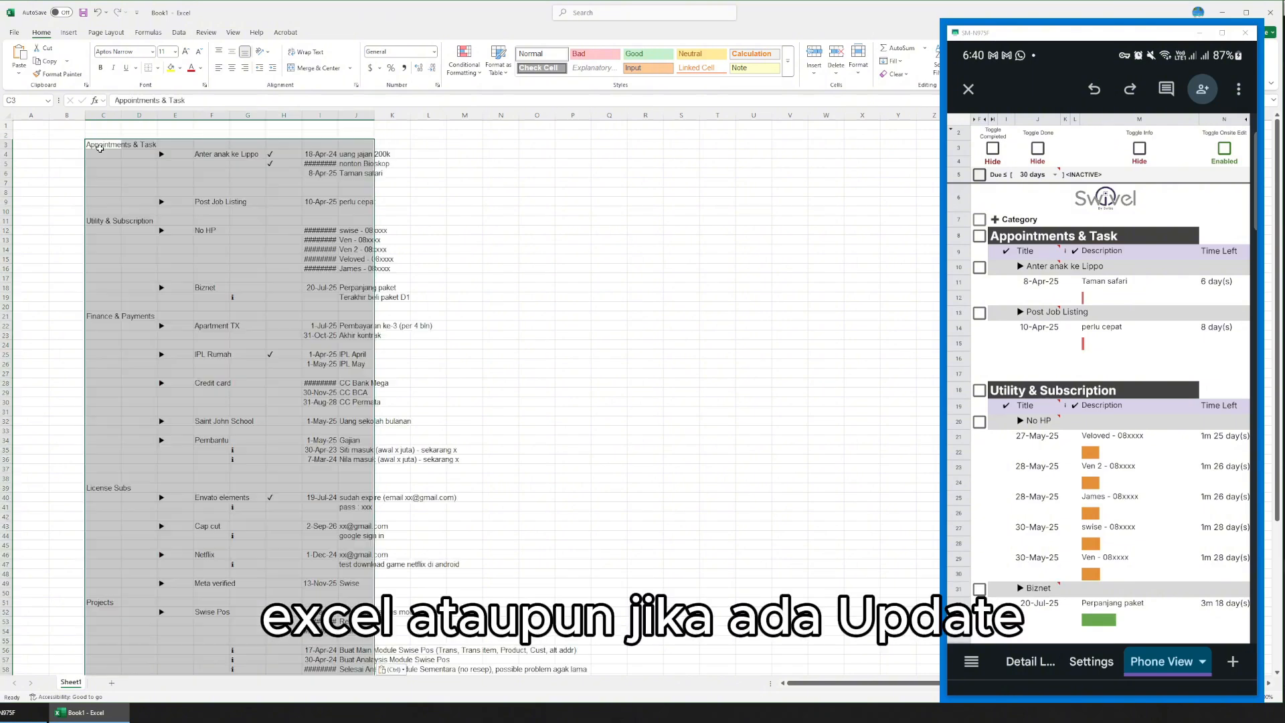
click(1222, 13)
scroll(420, 399, up, 10)
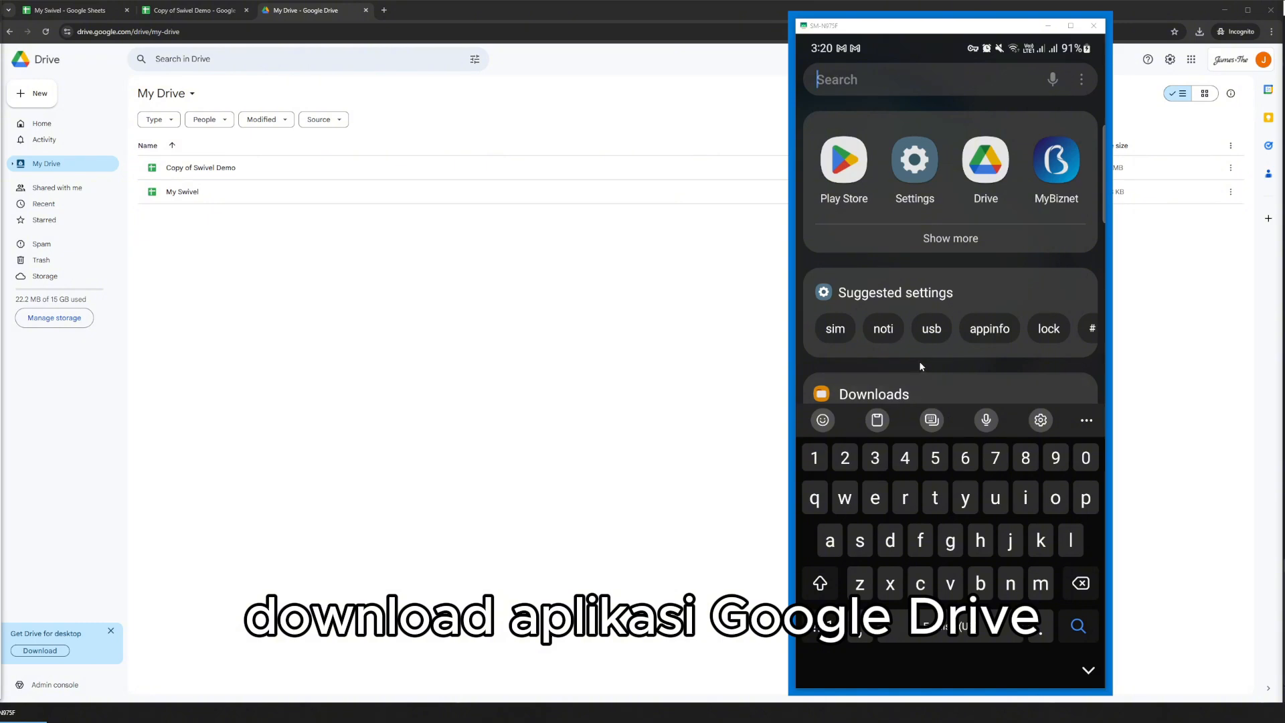
On the phone, find Google Drive in the Play Store, open it and show its Files list.
click(843, 160)
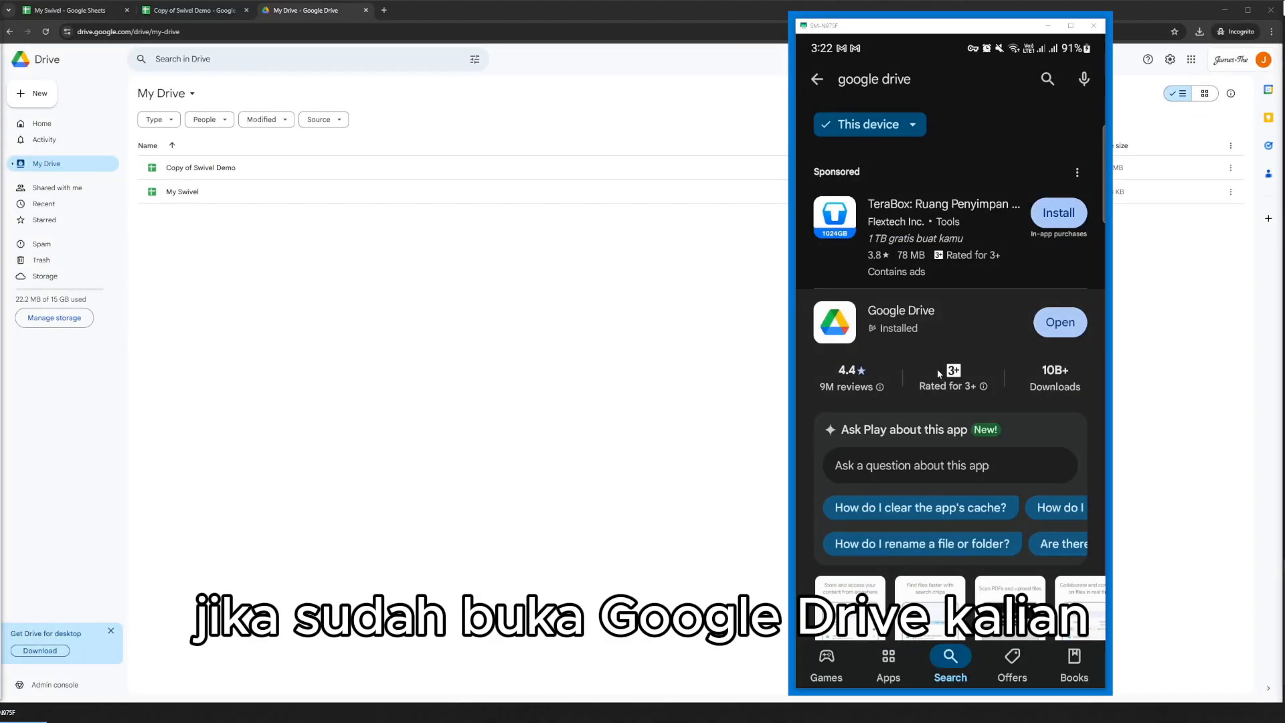
click(1067, 324)
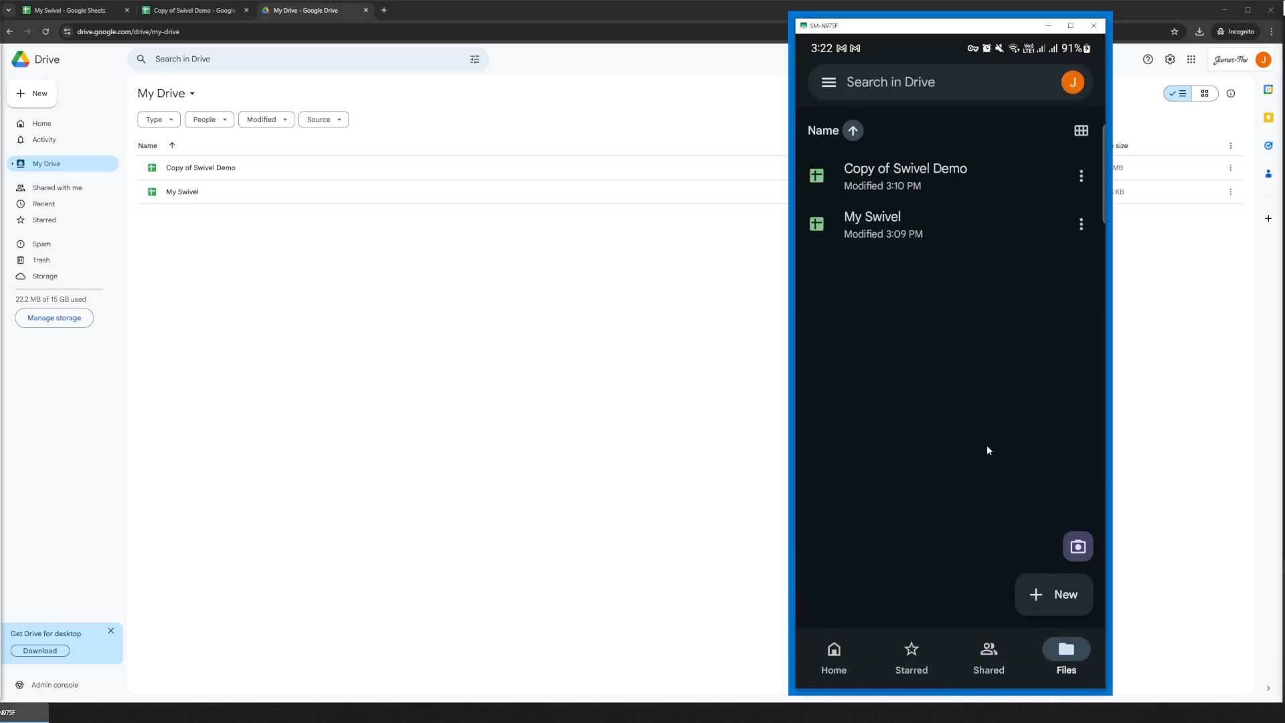
click(1078, 659)
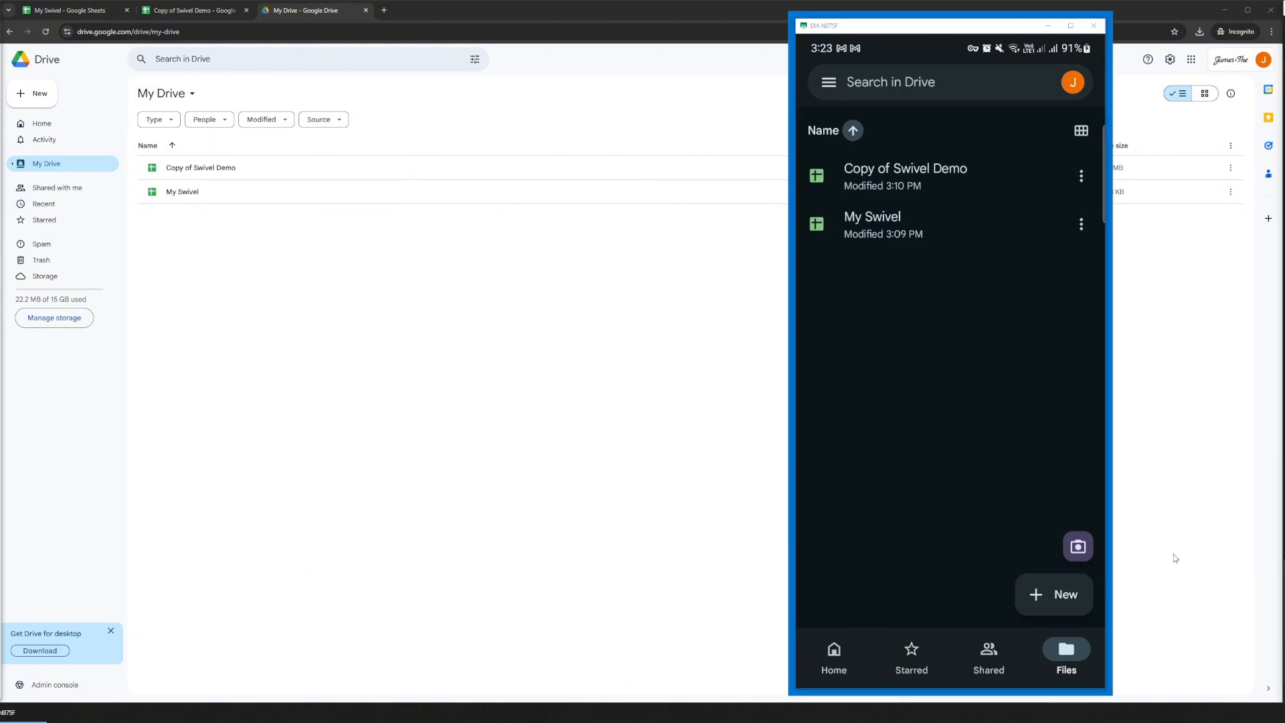
Open Copy of Swivel Demo on the phone and view its Phone View sheet in light theme.
click(893, 173)
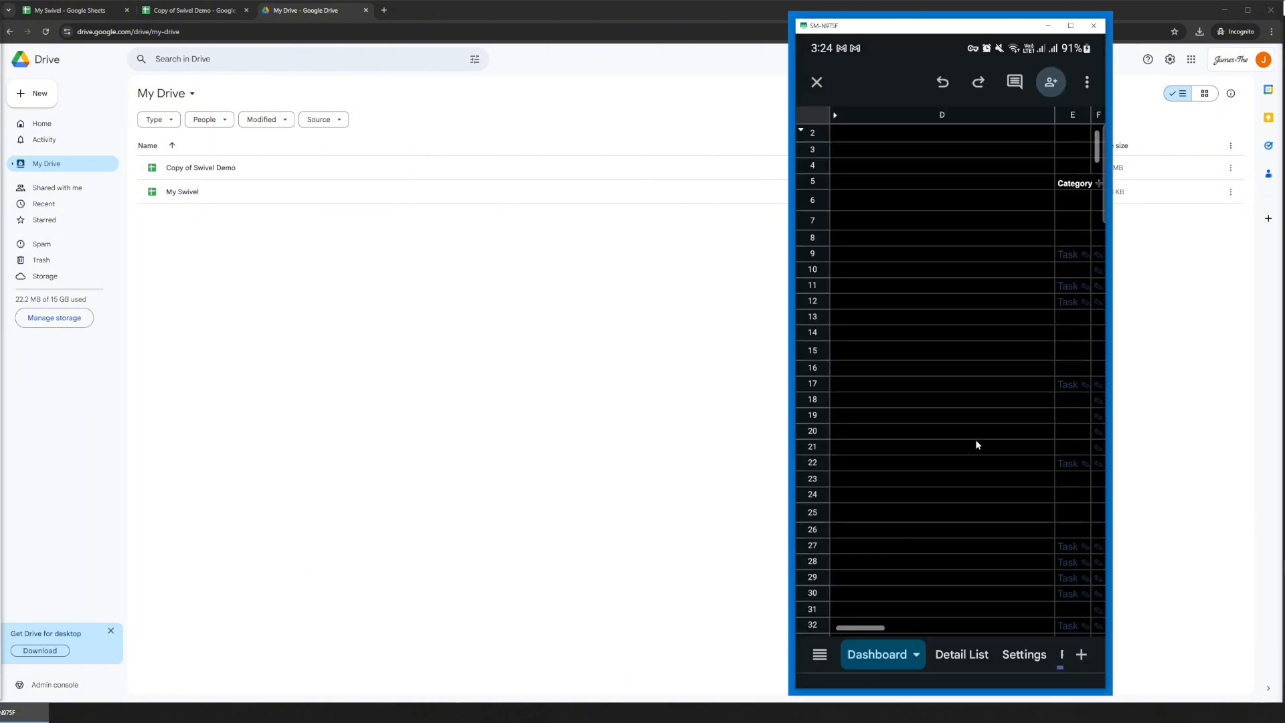
drag(1001, 661, 953, 663)
click(946, 658)
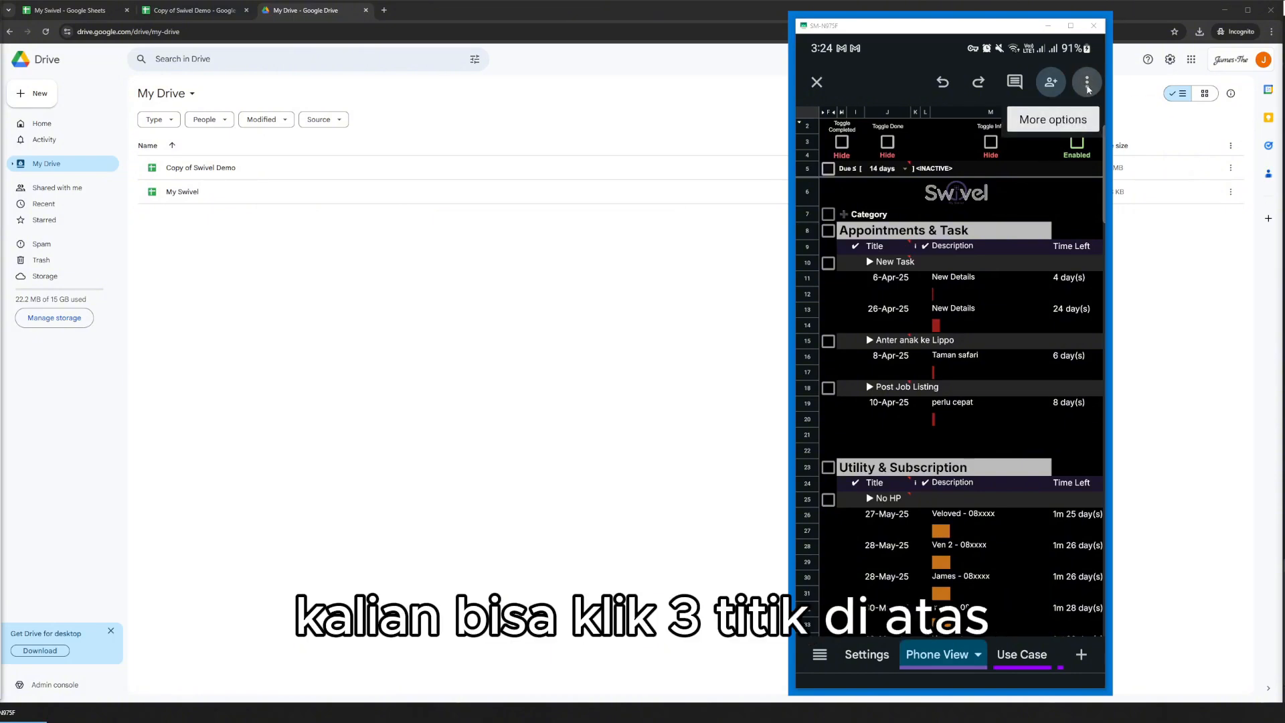
click(1087, 83)
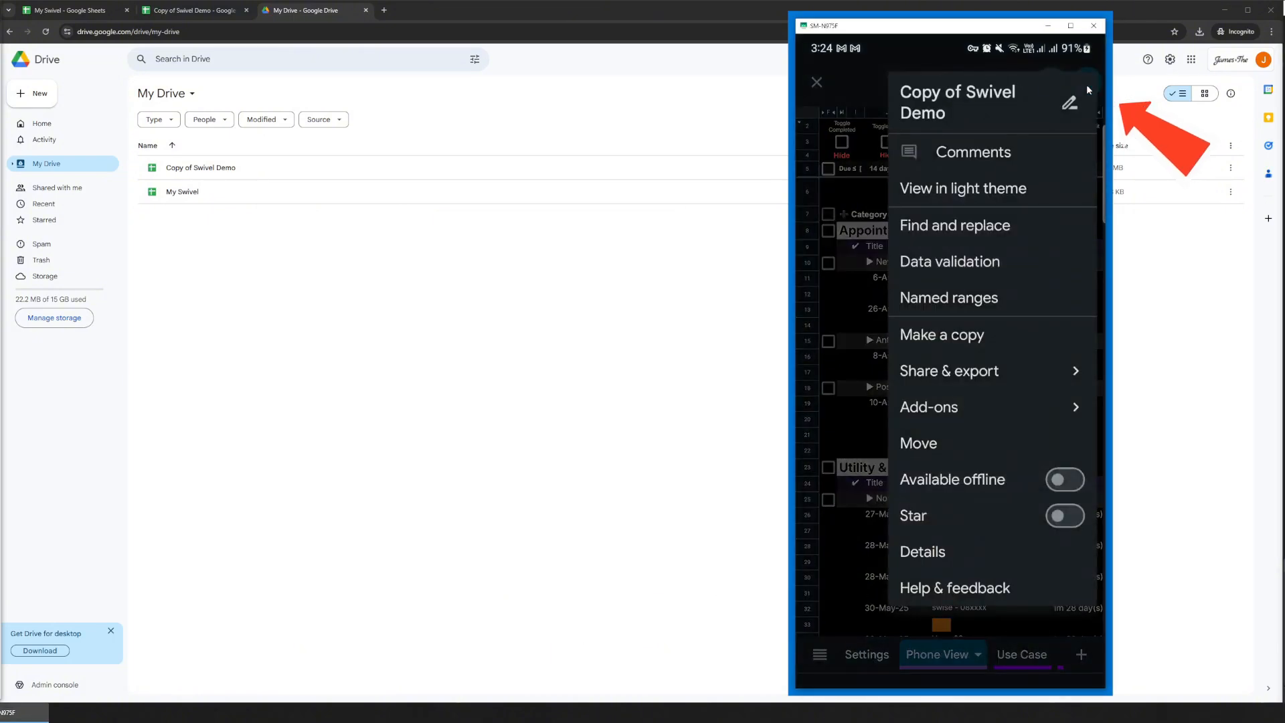
click(953, 189)
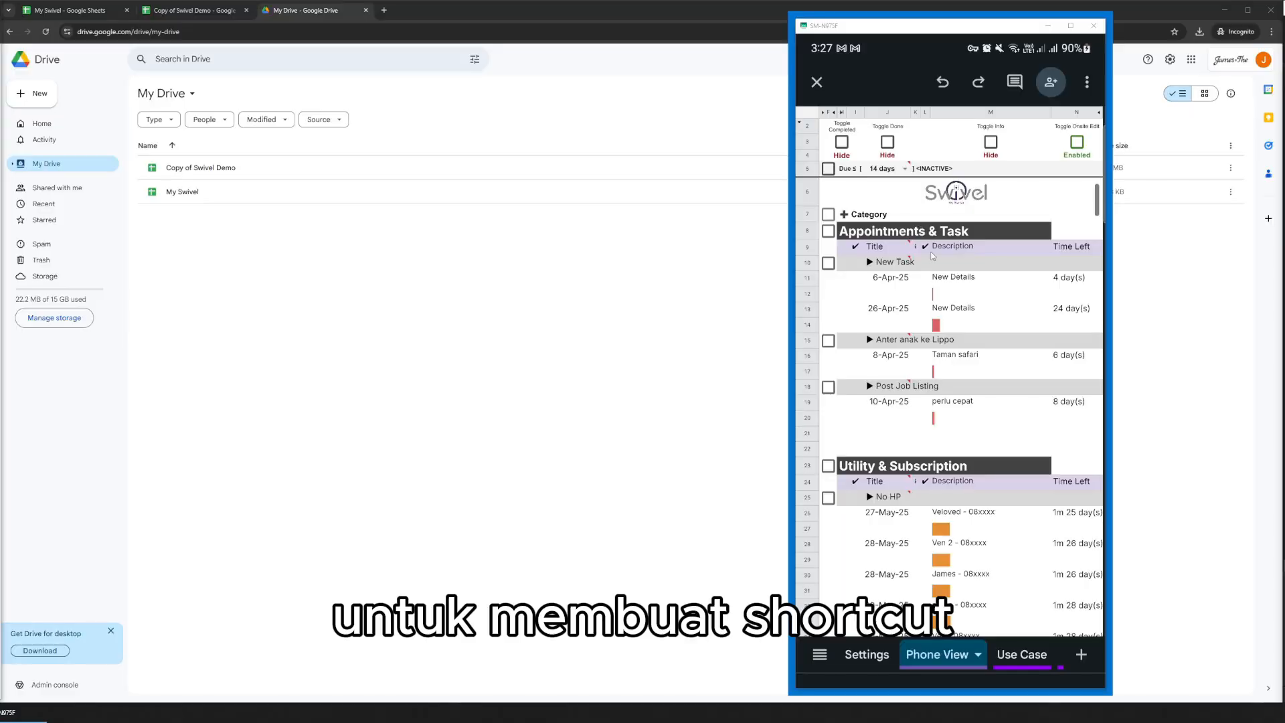
Add a shortcut to Copy of Swivel Demo to the phone's Home screen and return to the Home screen.
click(1087, 82)
click(1001, 372)
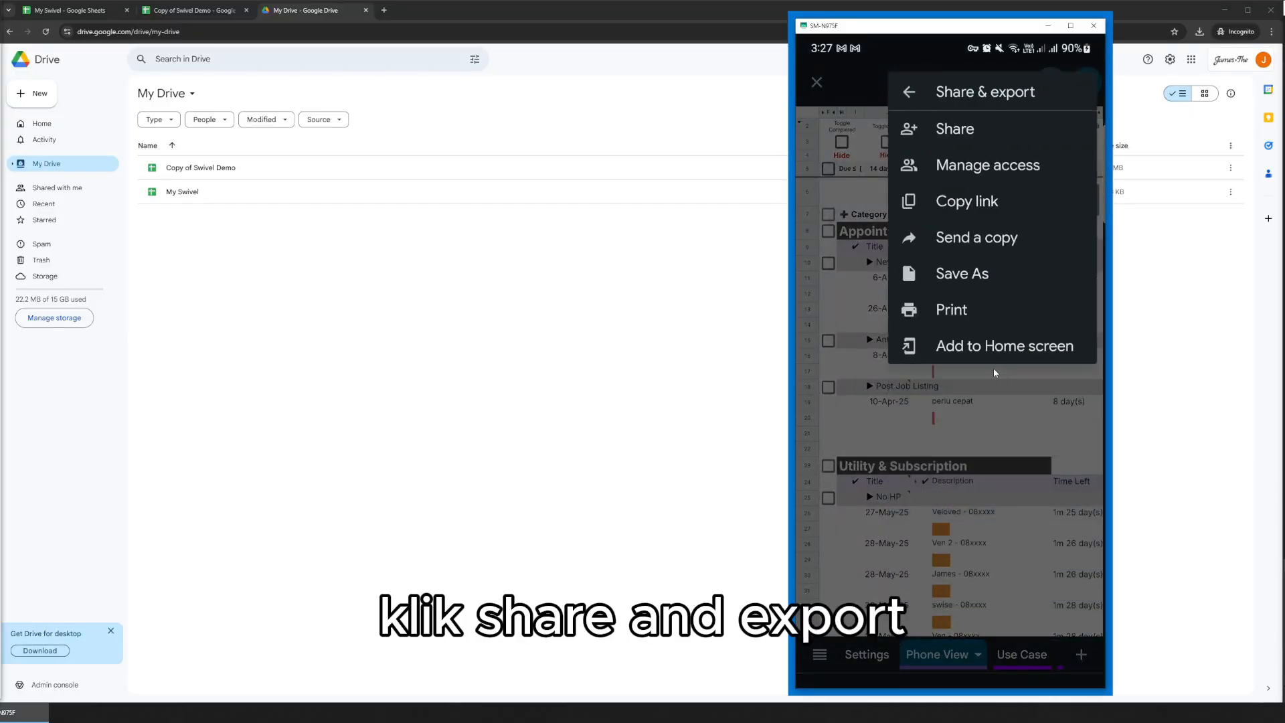
click(975, 353)
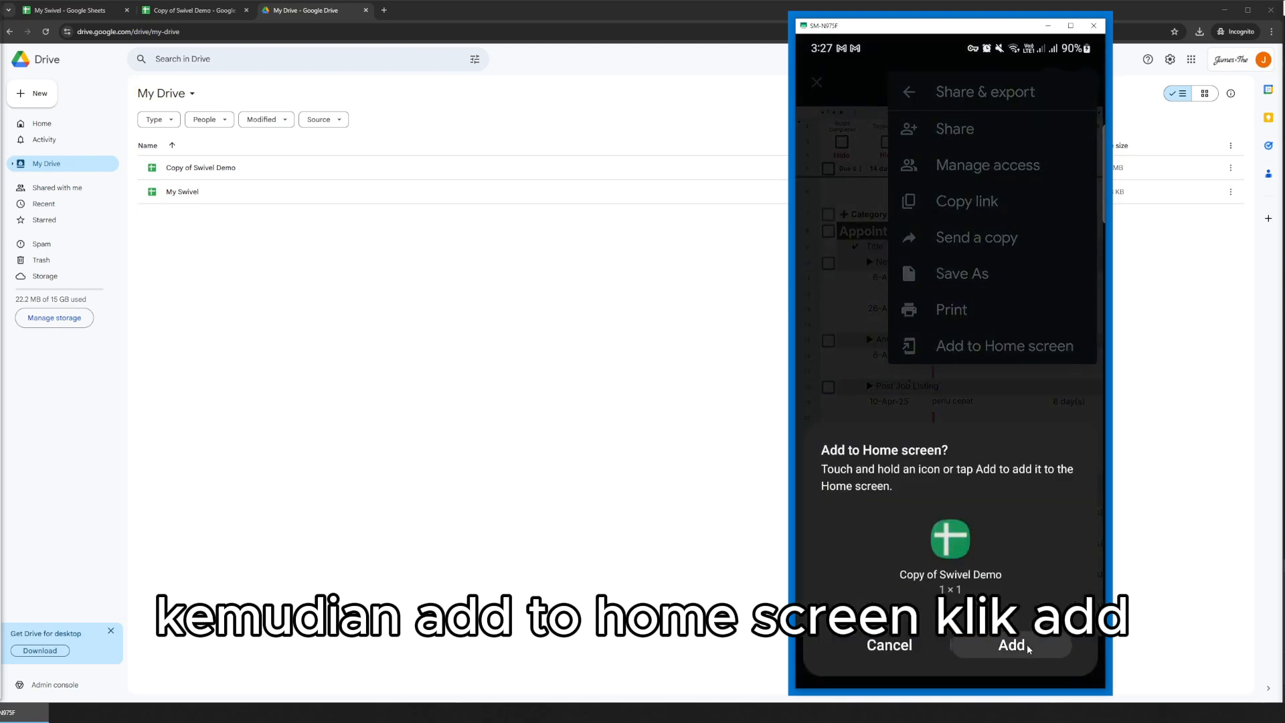
click(1027, 646)
middle_click(1013, 527)
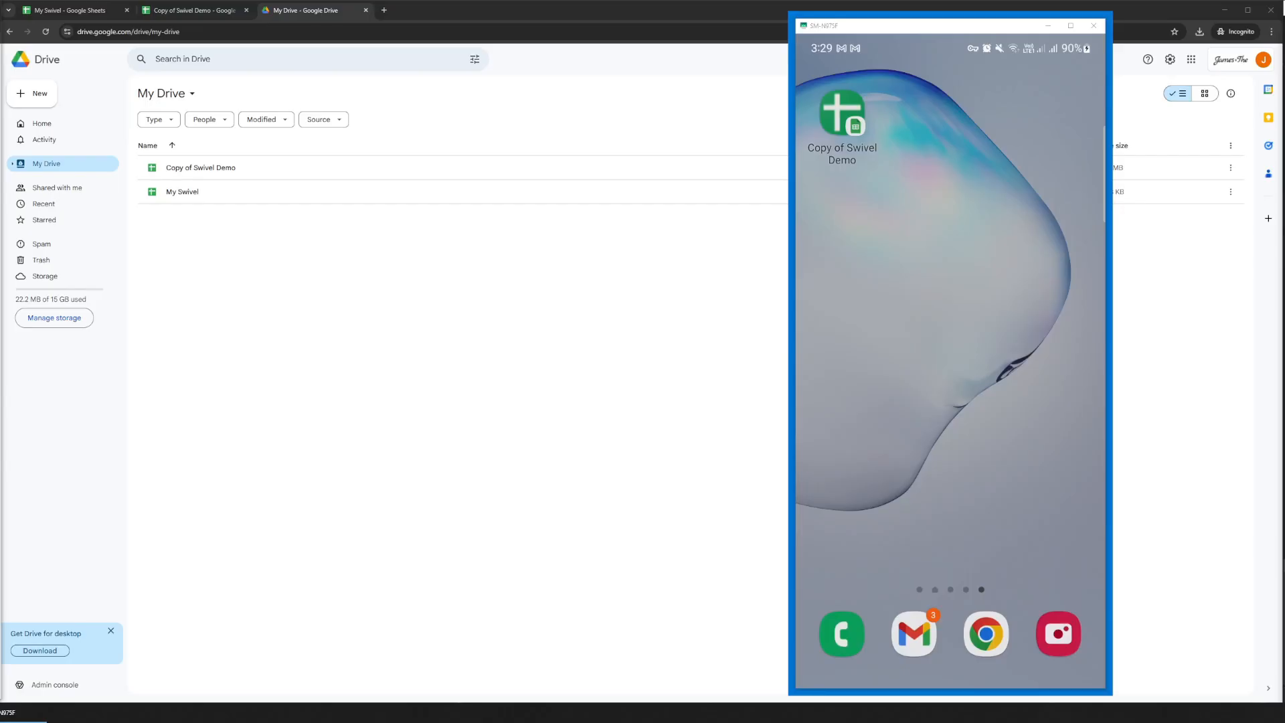
Turn off Lock Home screen layout in the phone's Home screen settings.
click(962, 420)
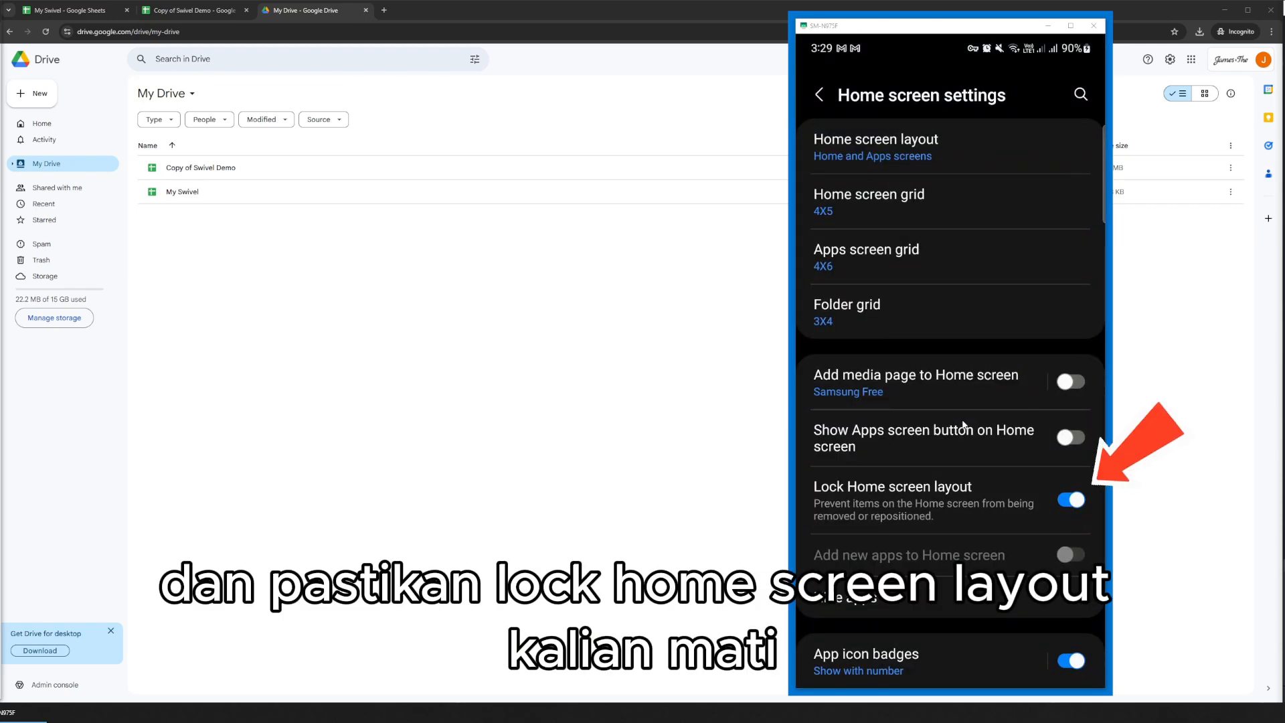
click(1070, 499)
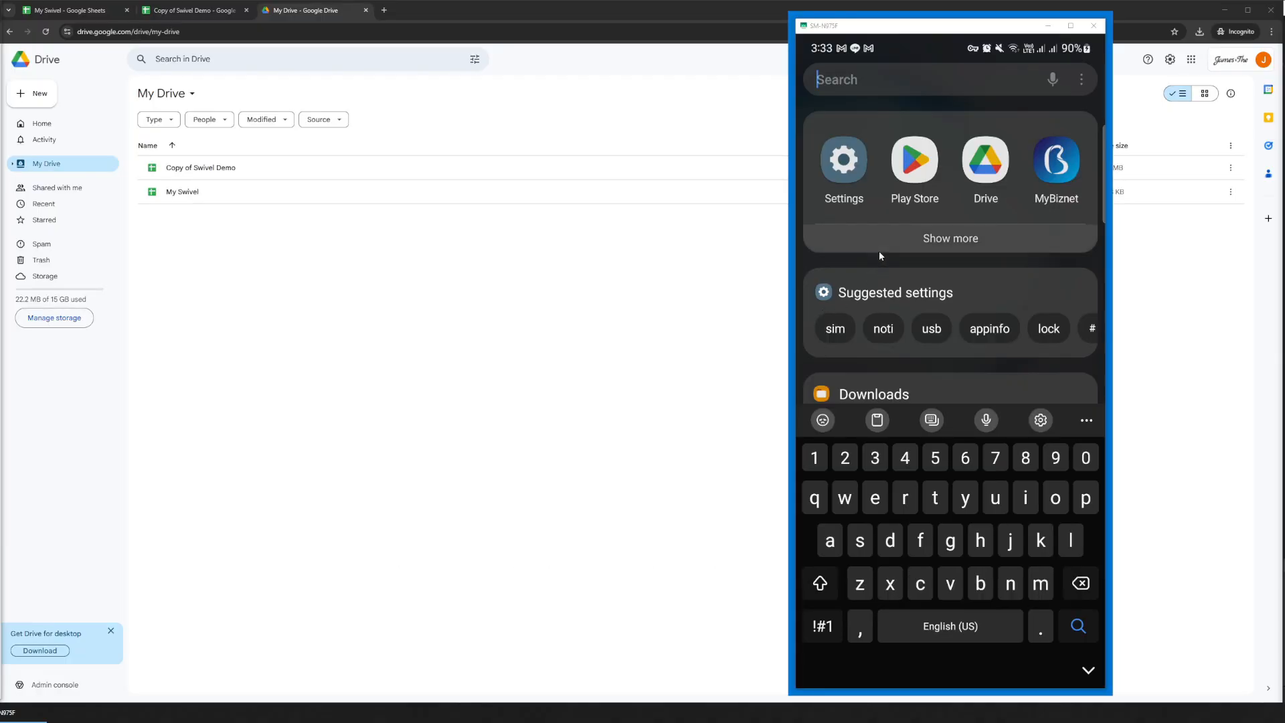
In the phone's Settings, search the installed apps for "sheet" and open the Contacts permission of the Sheets app.
click(845, 174)
click(902, 510)
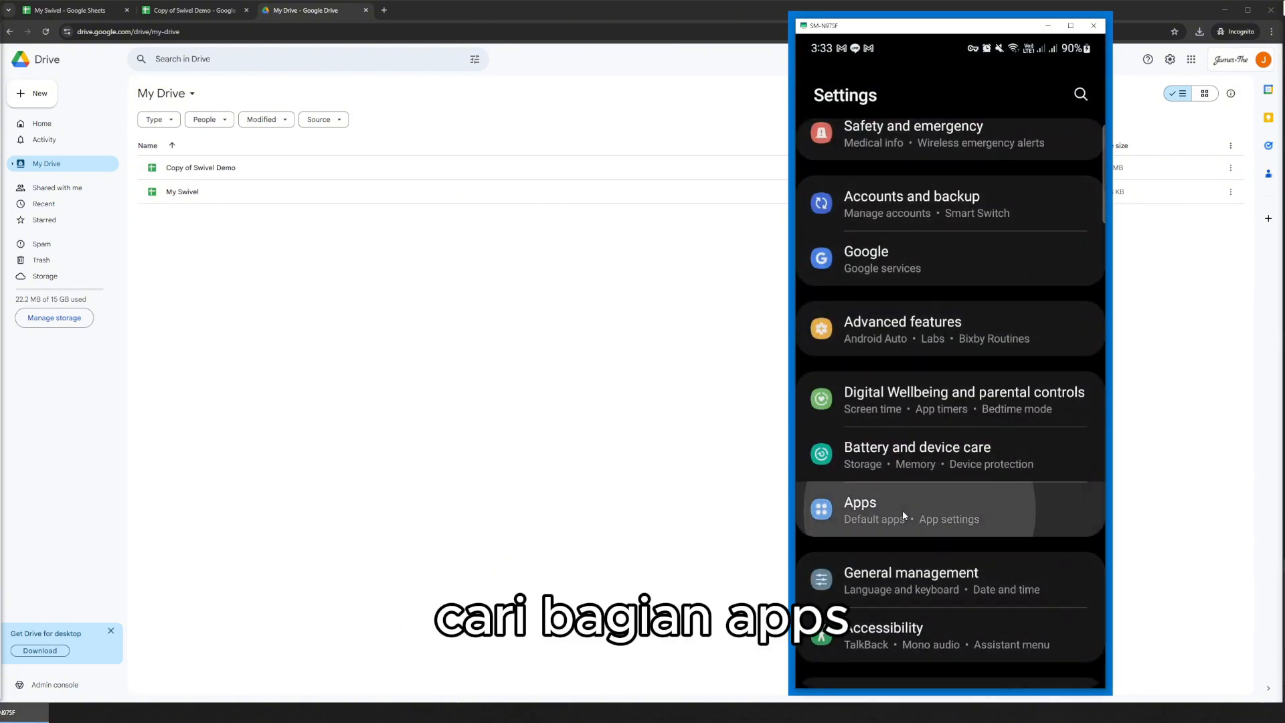
click(1066, 98)
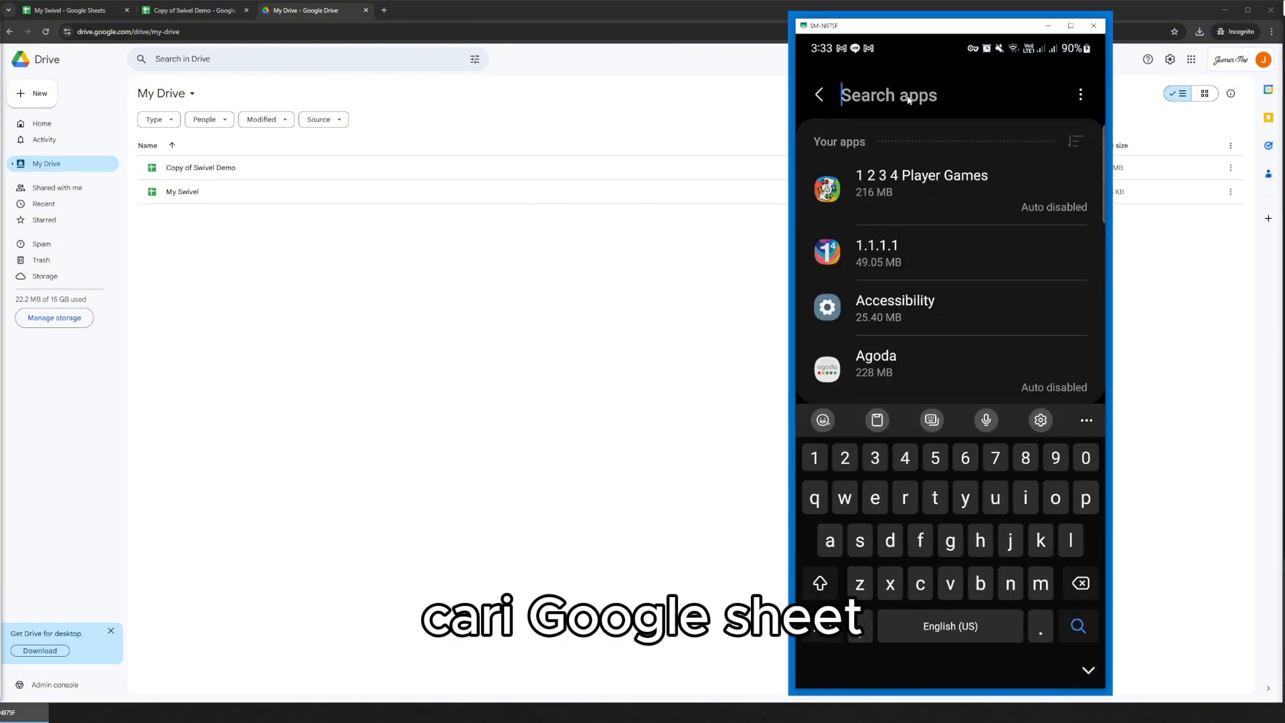
text(sheet)
click(950, 184)
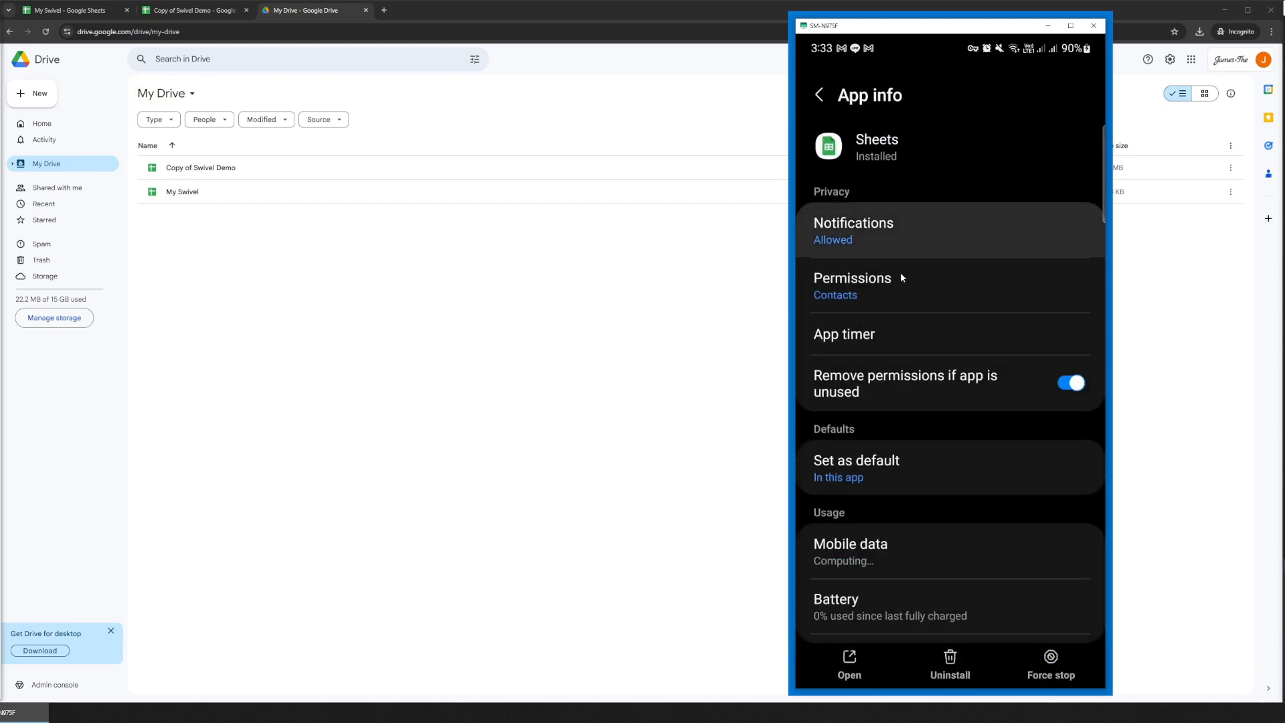
click(891, 287)
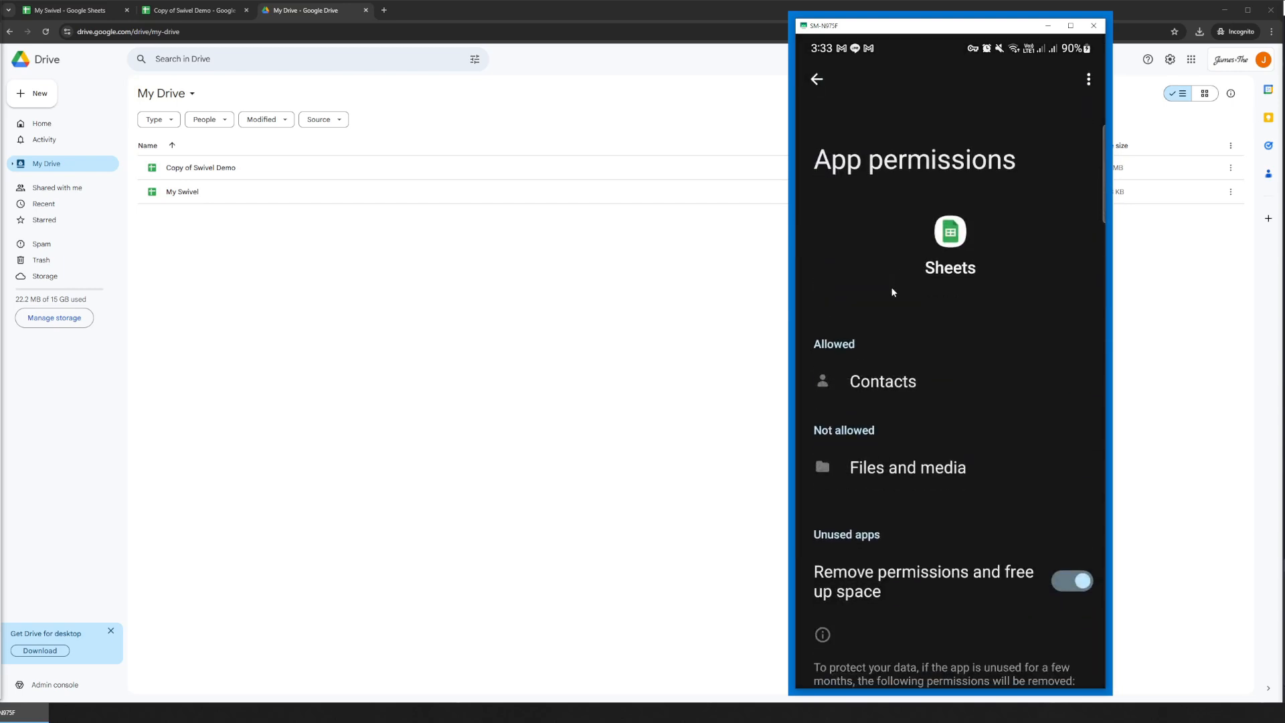
click(969, 379)
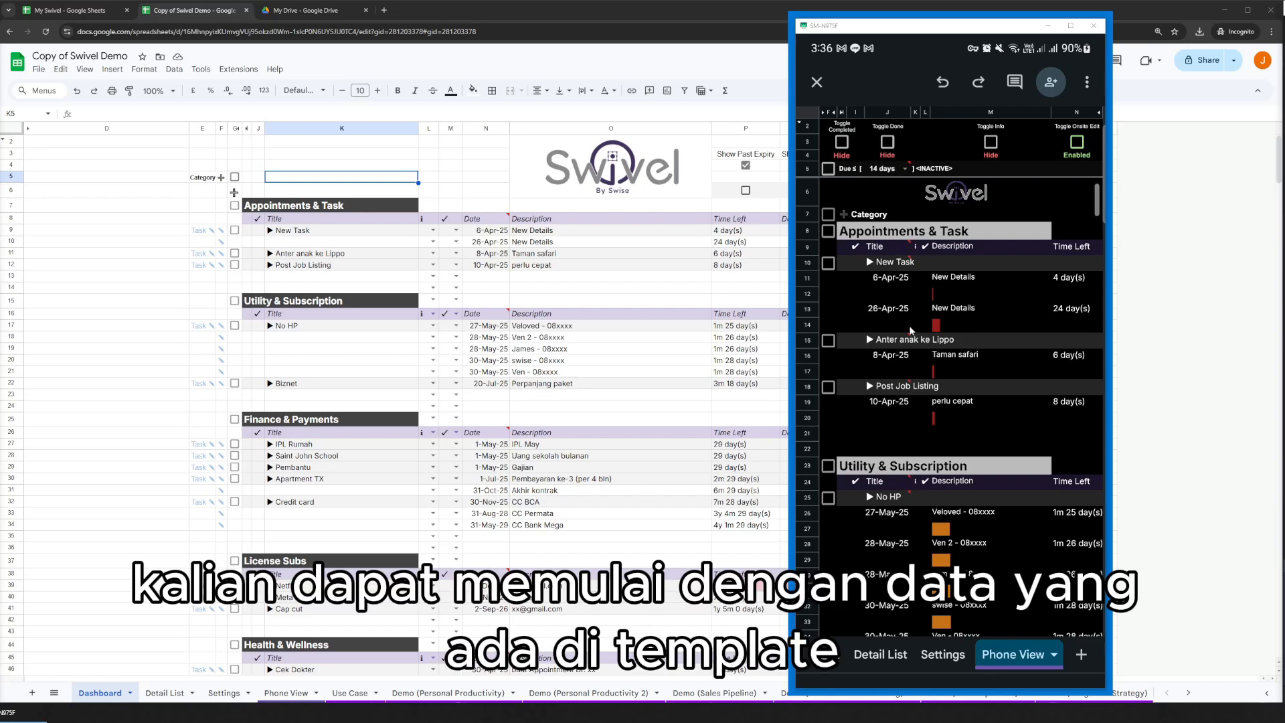
Close Copy of Swivel Demo on the phone and open the new My Swivel spreadsheet.
click(816, 81)
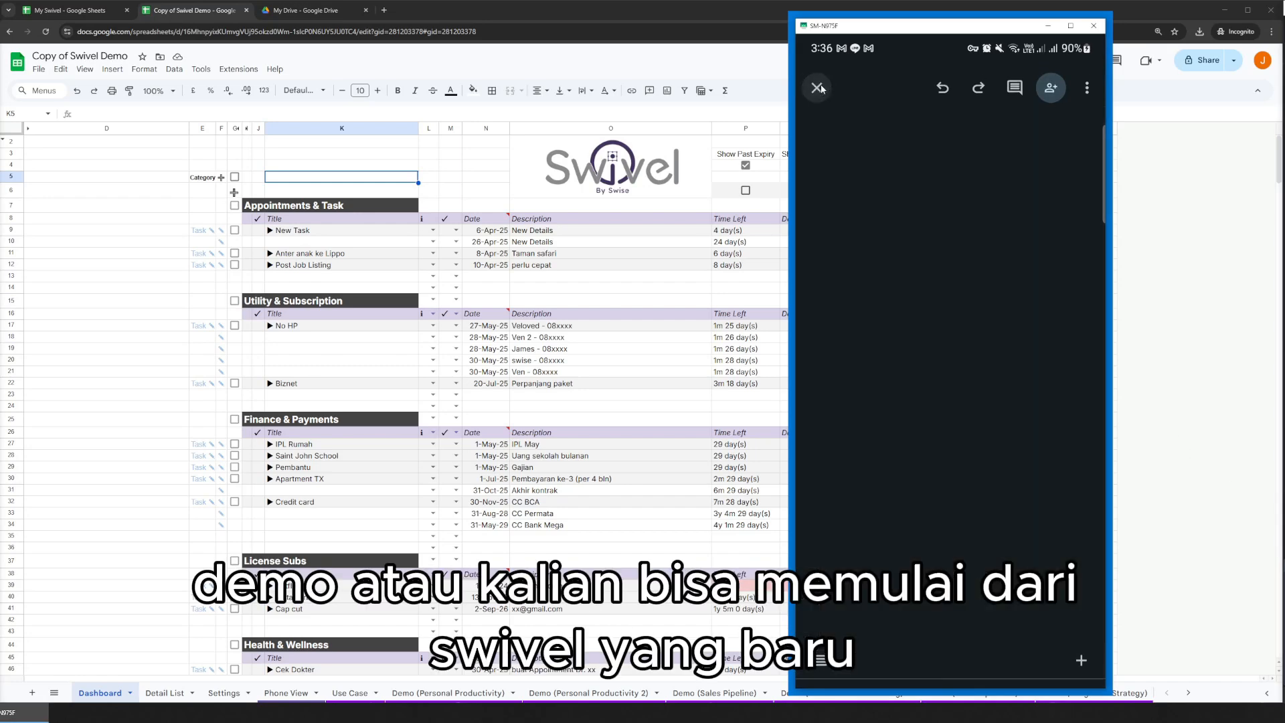
click(917, 229)
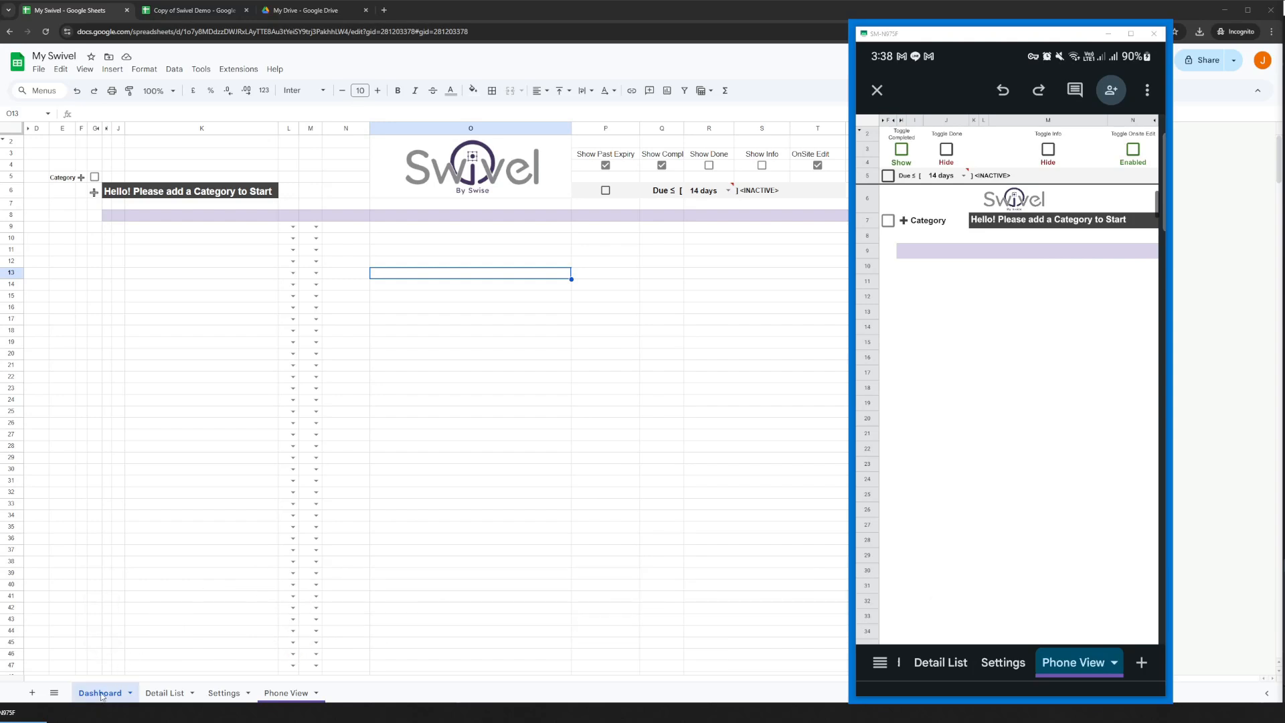
Look through the Dashboard, Phone View and Detail List sheets of My Swivel on the computer.
click(233, 541)
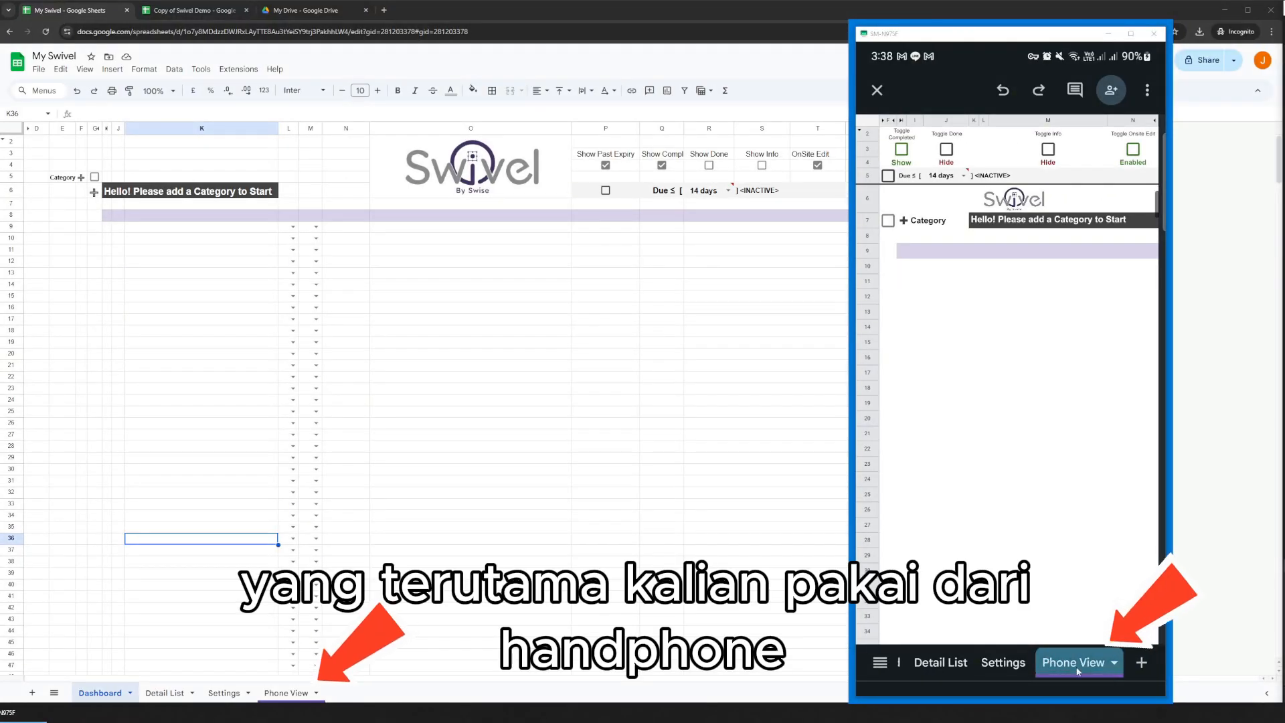
click(301, 694)
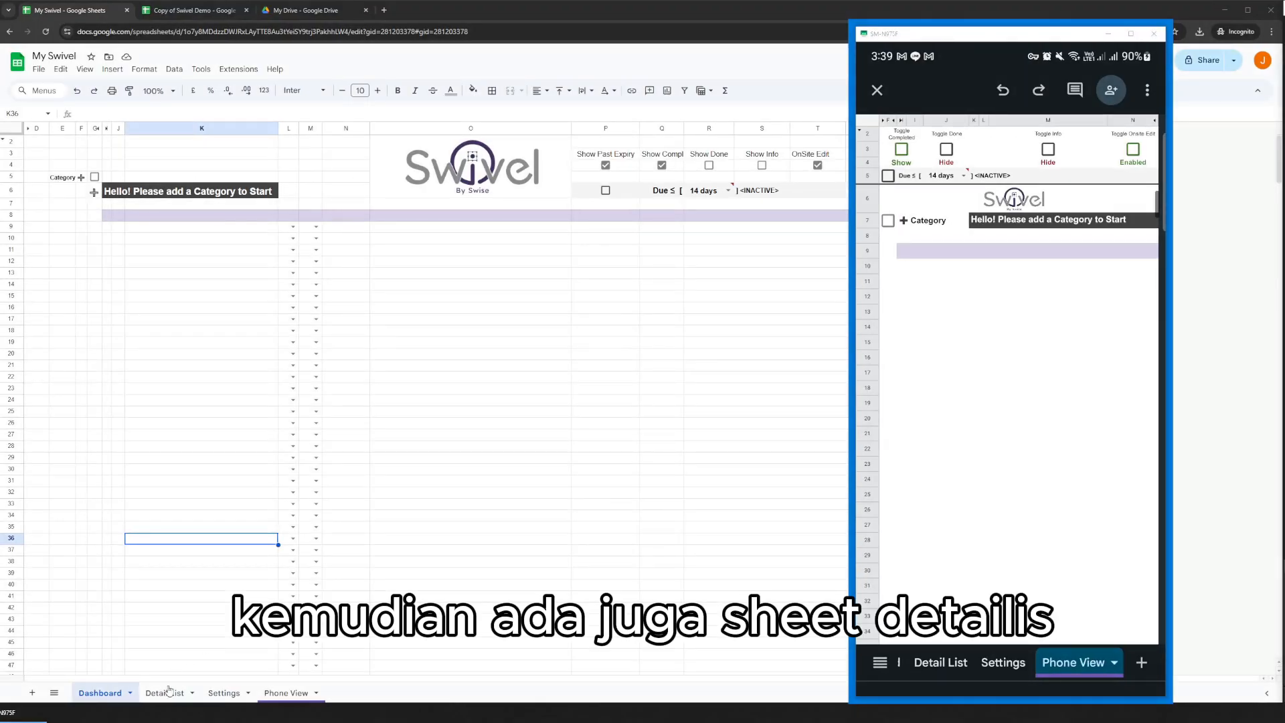
click(165, 692)
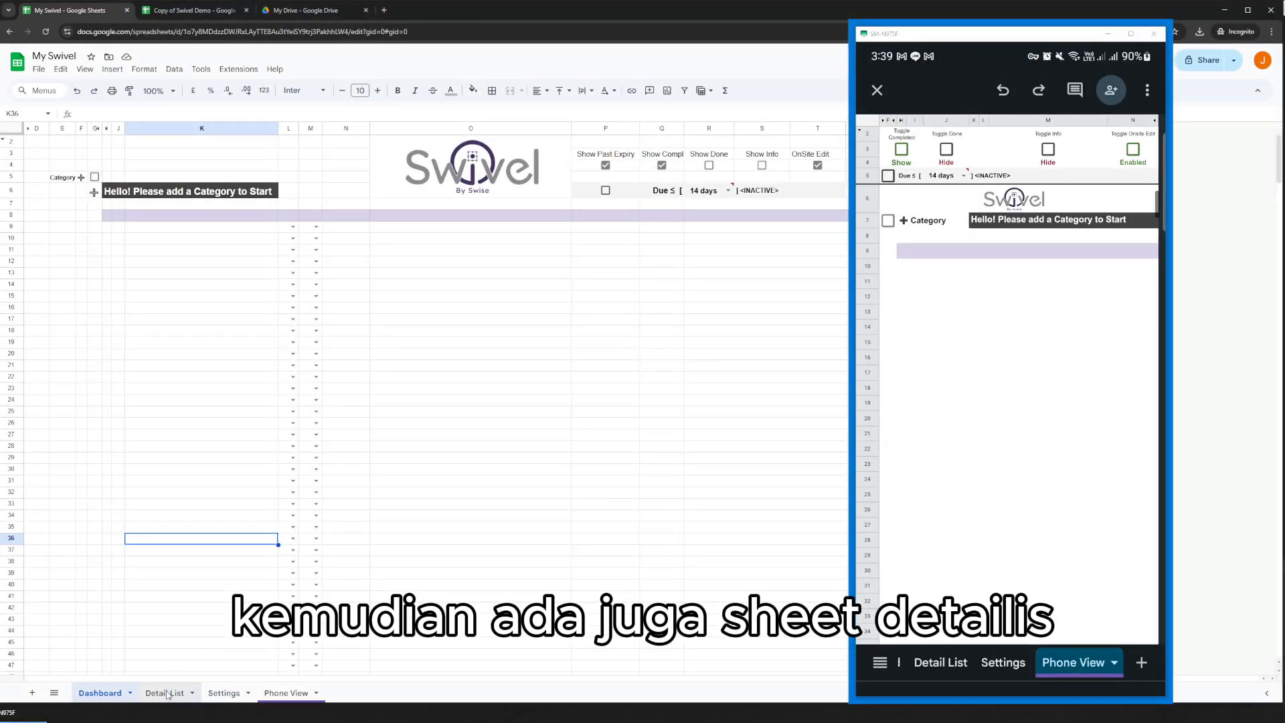
click(121, 233)
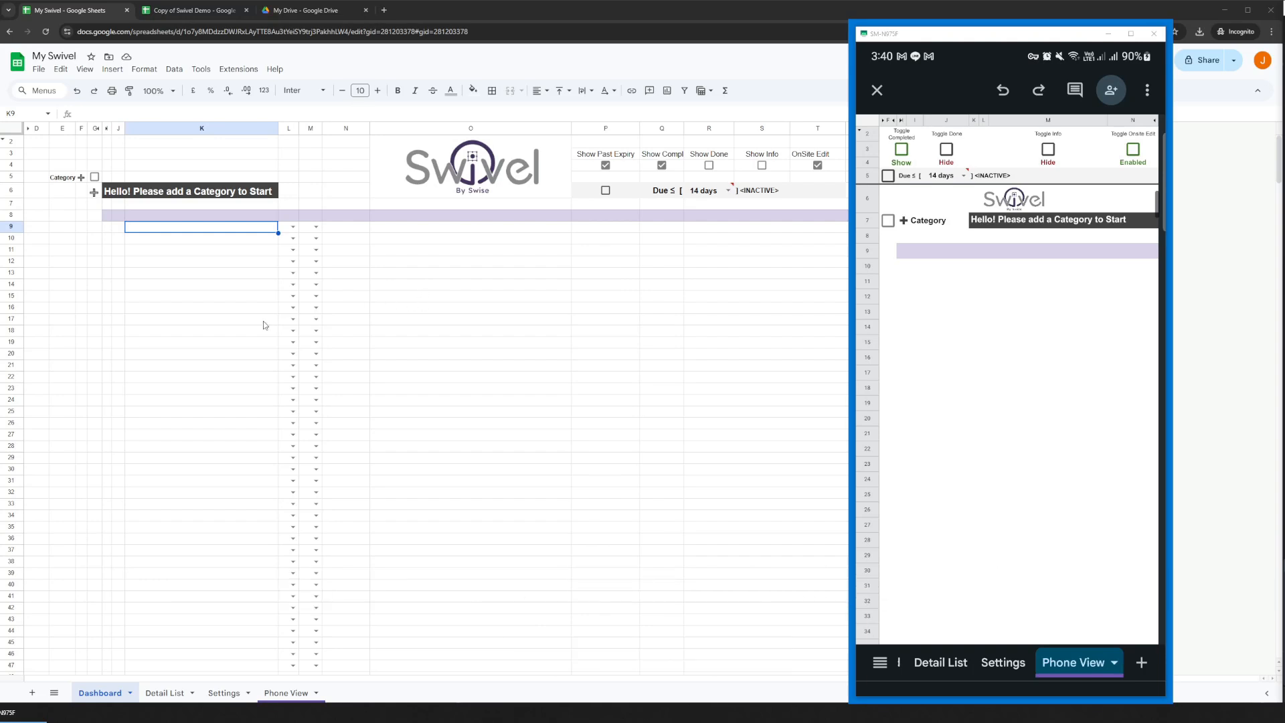
click(178, 285)
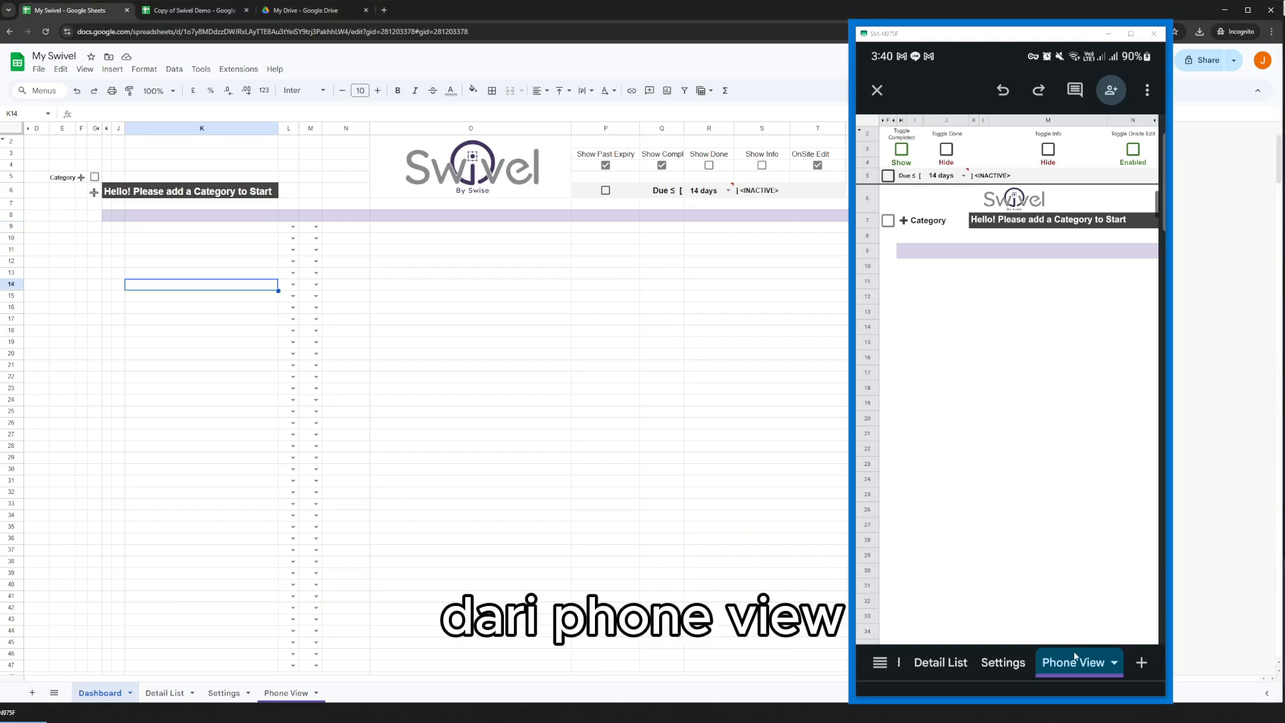
click(164, 692)
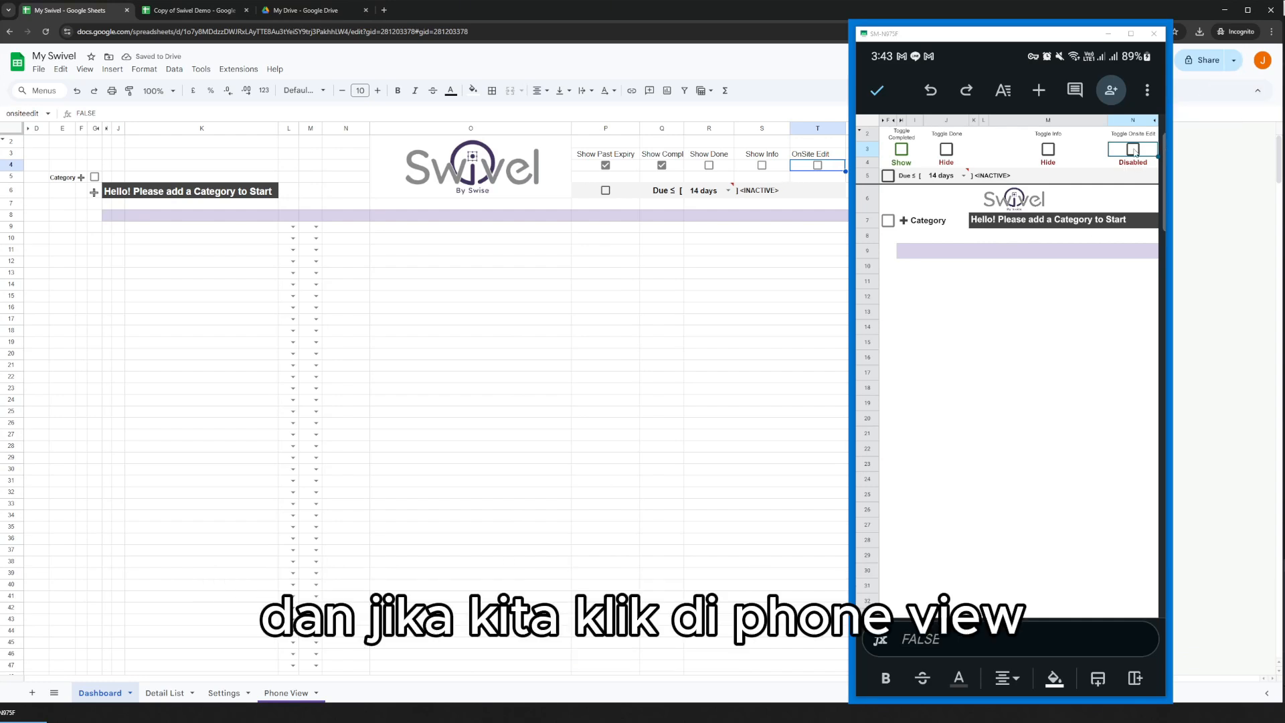
Enable Onsite Edit from the Phone View sheet on the phone.
click(1133, 150)
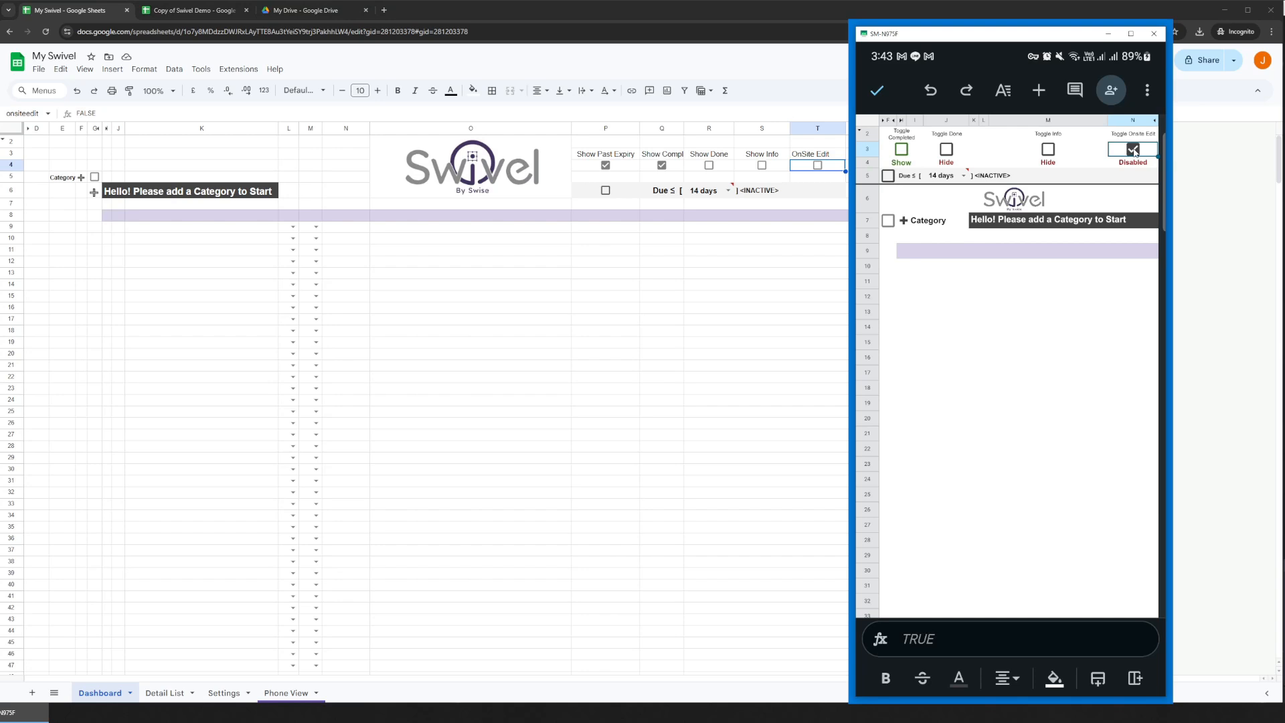
click(1133, 150)
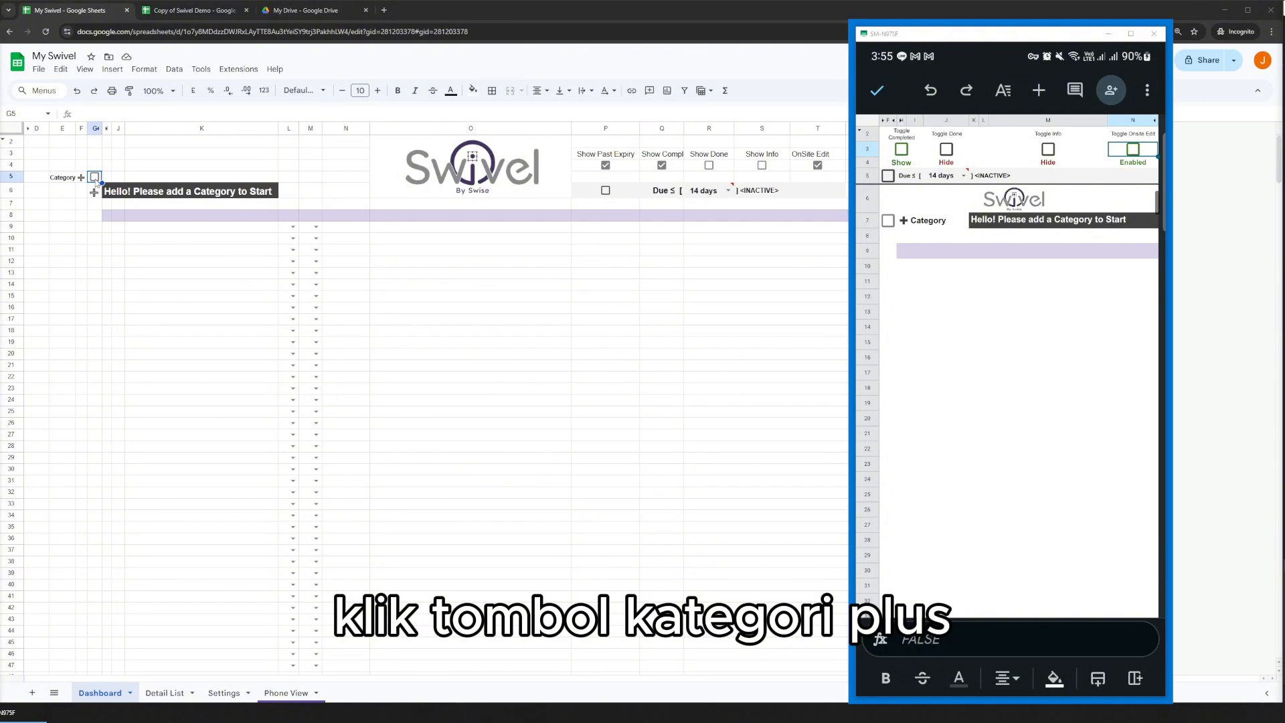
Add a new category from the Dashboard sheet, and do the same from Phone View on the phone.
click(95, 177)
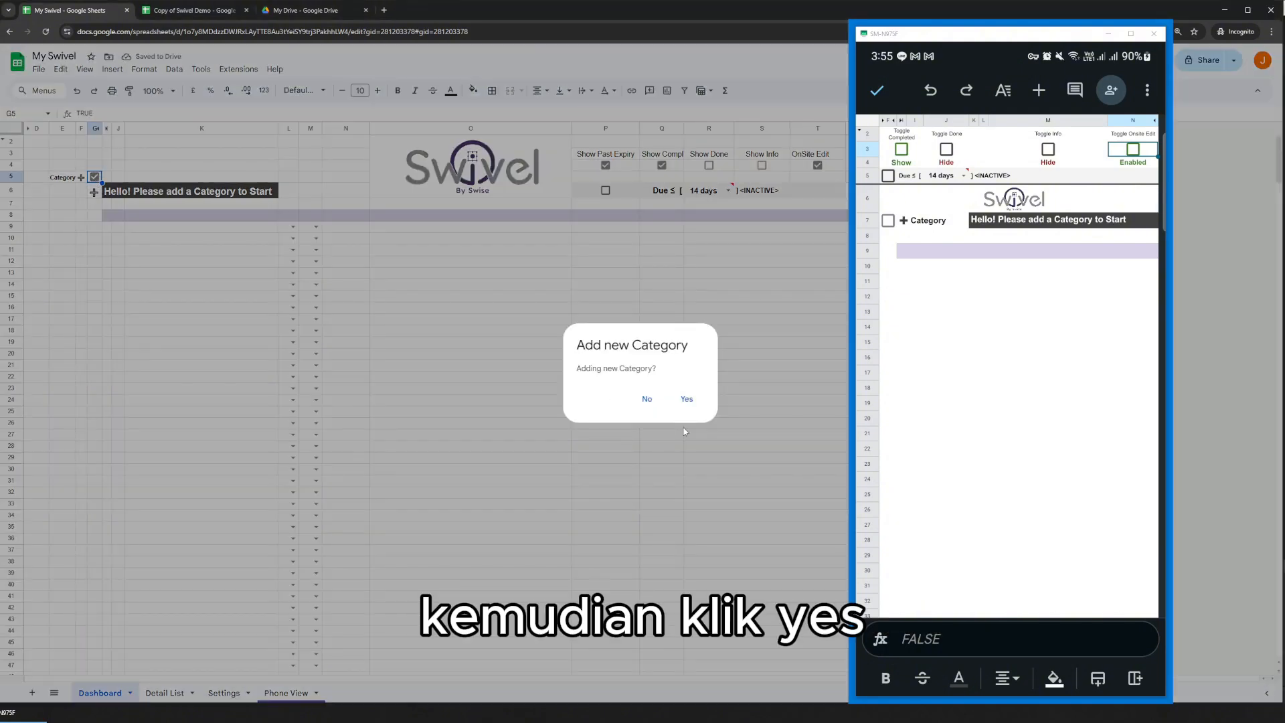
click(688, 398)
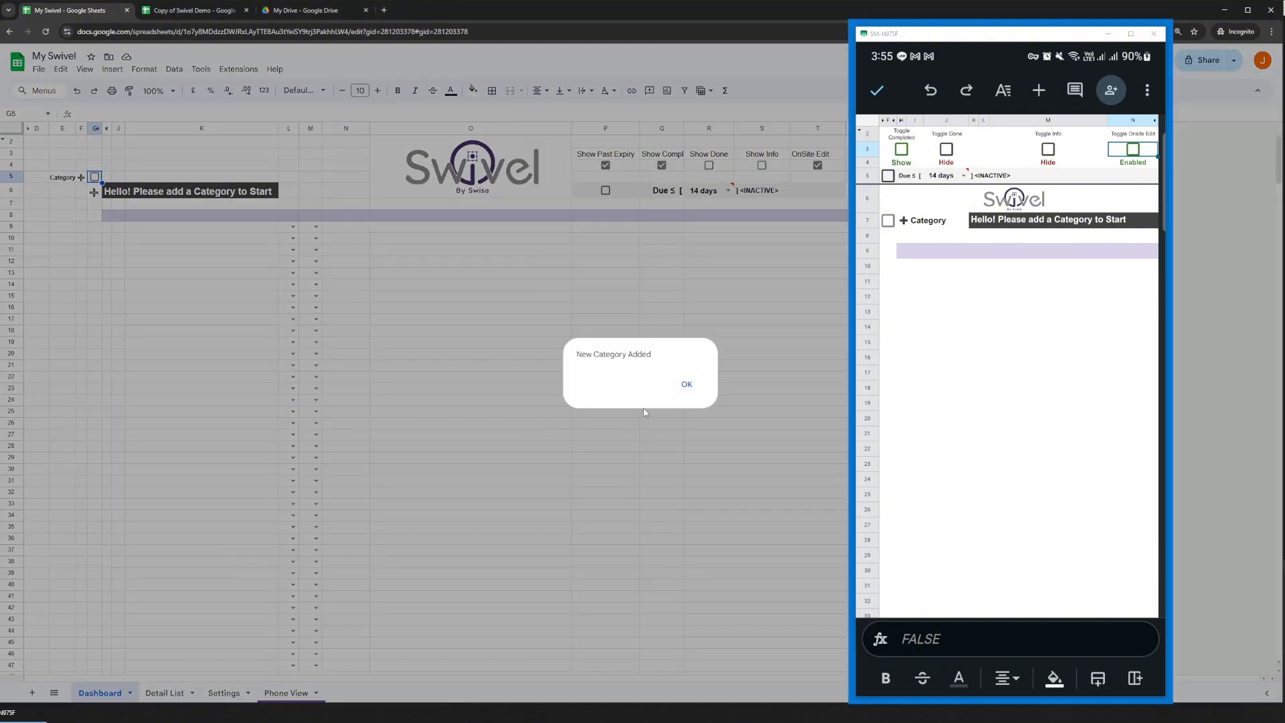
click(689, 383)
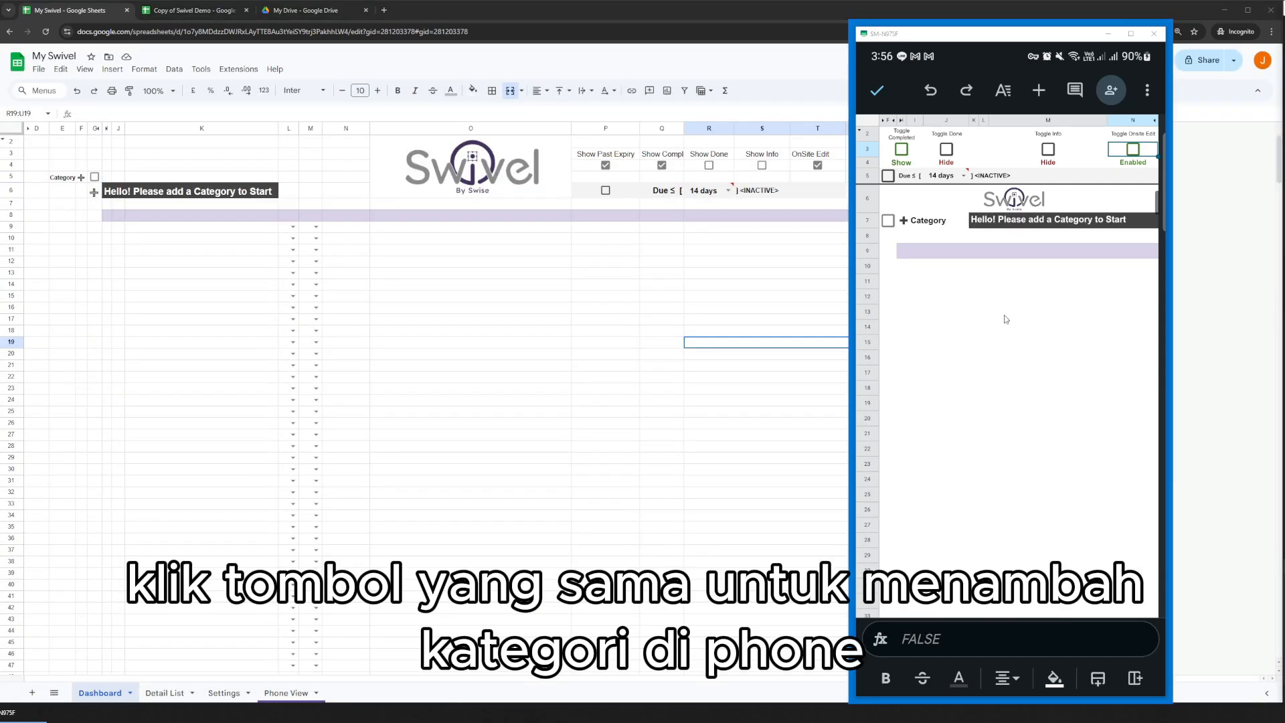
click(888, 221)
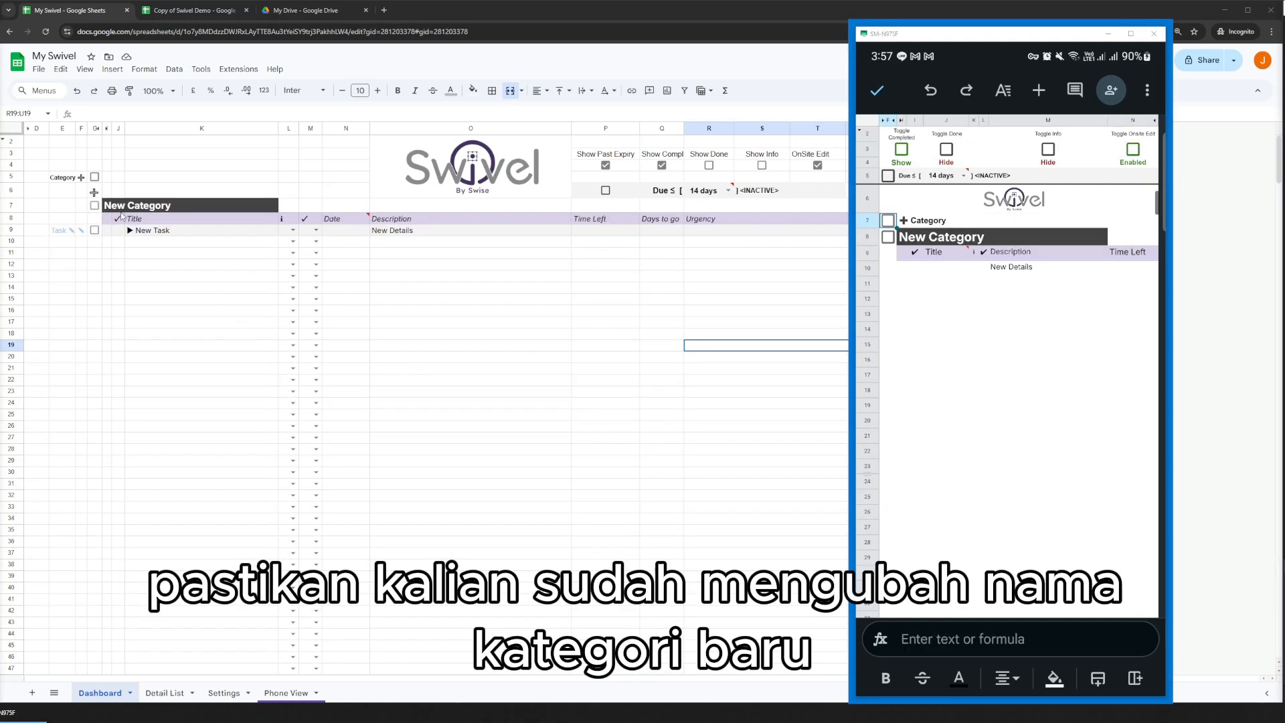
Try to add another category from the Dashboard while the existing one is still called New Category.
click(95, 177)
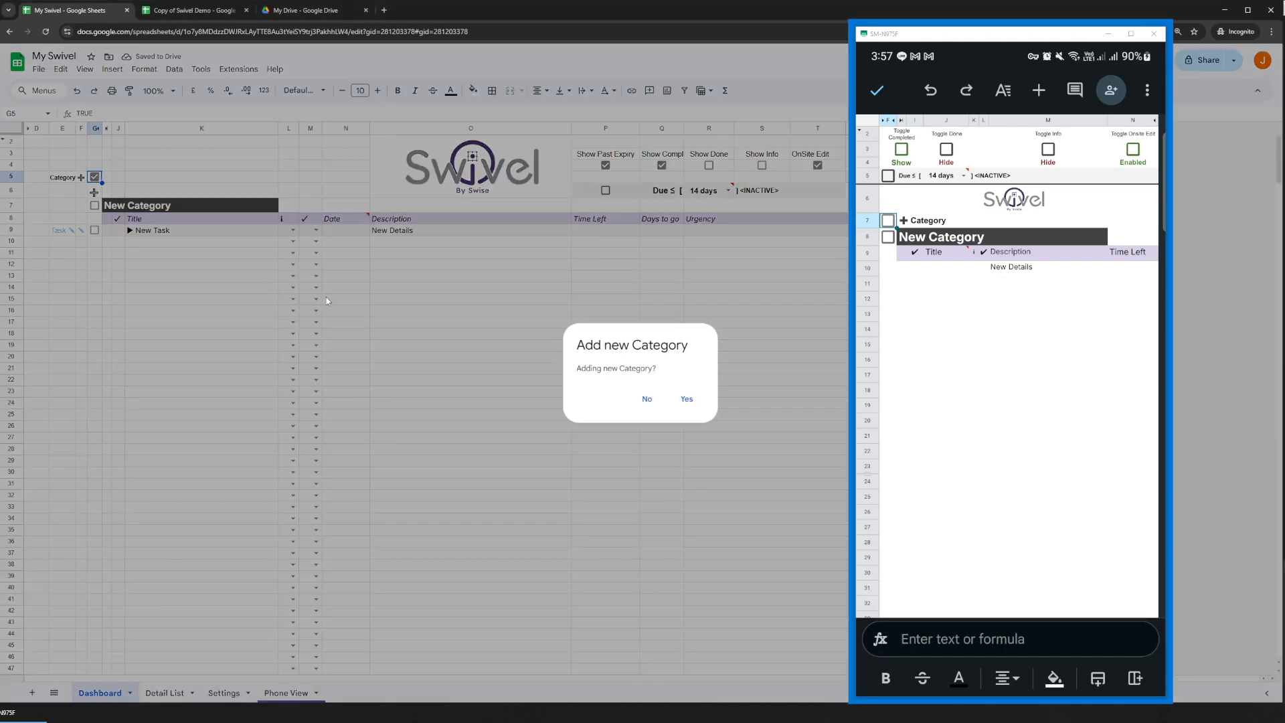
click(687, 399)
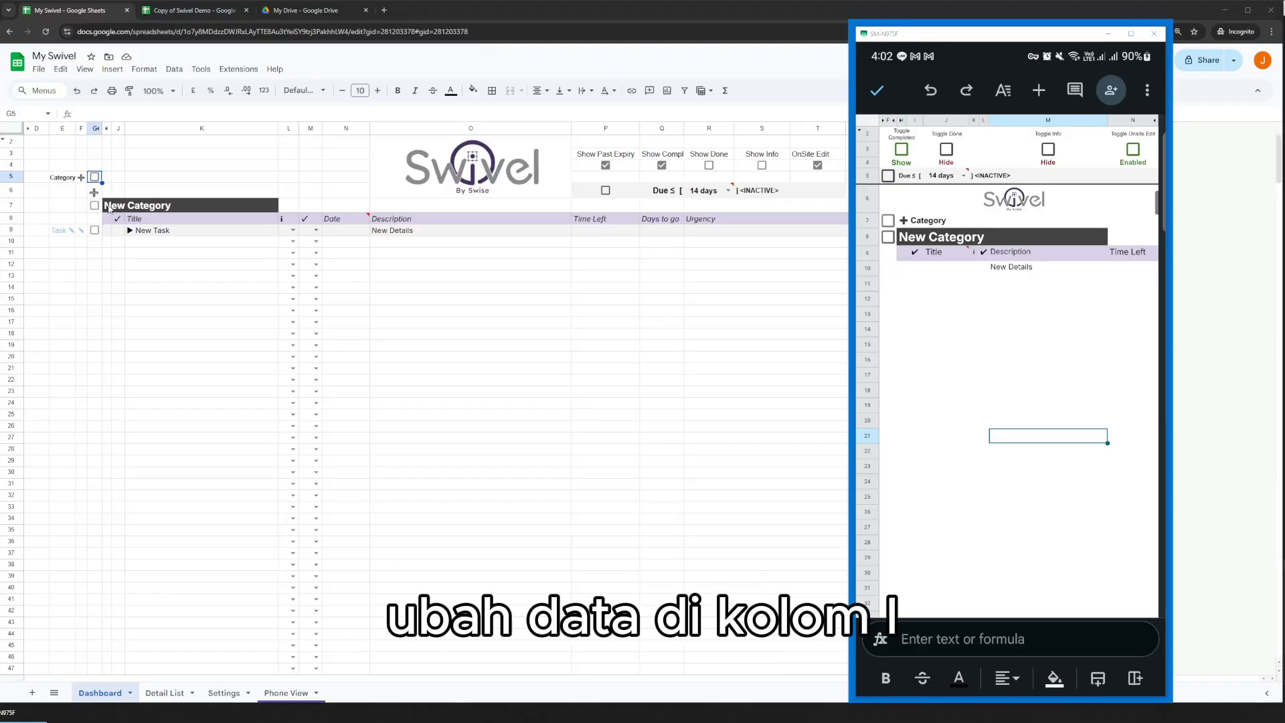
Rename the New Category heading on the Dashboard as Bisnis.
click(111, 207)
text(Bisnis)
key(Return)
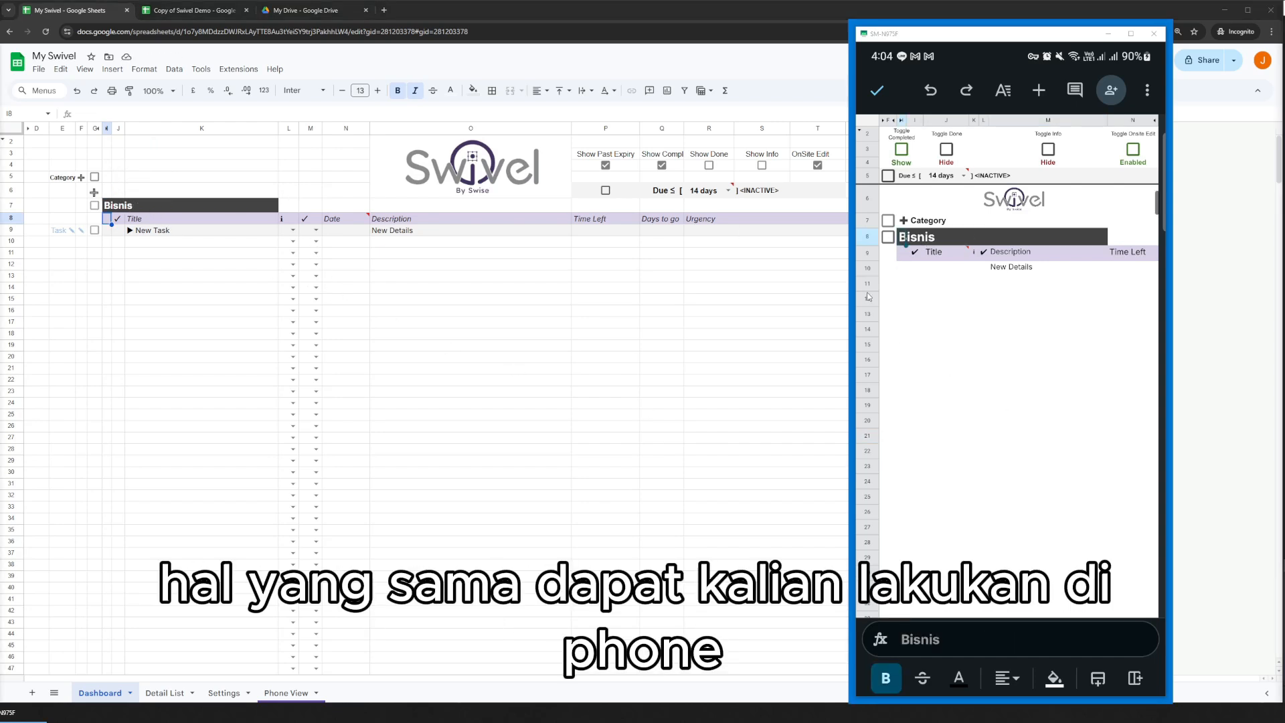
Rename the Bisnis category as Meetings in Phone View on the phone.
click(989, 642)
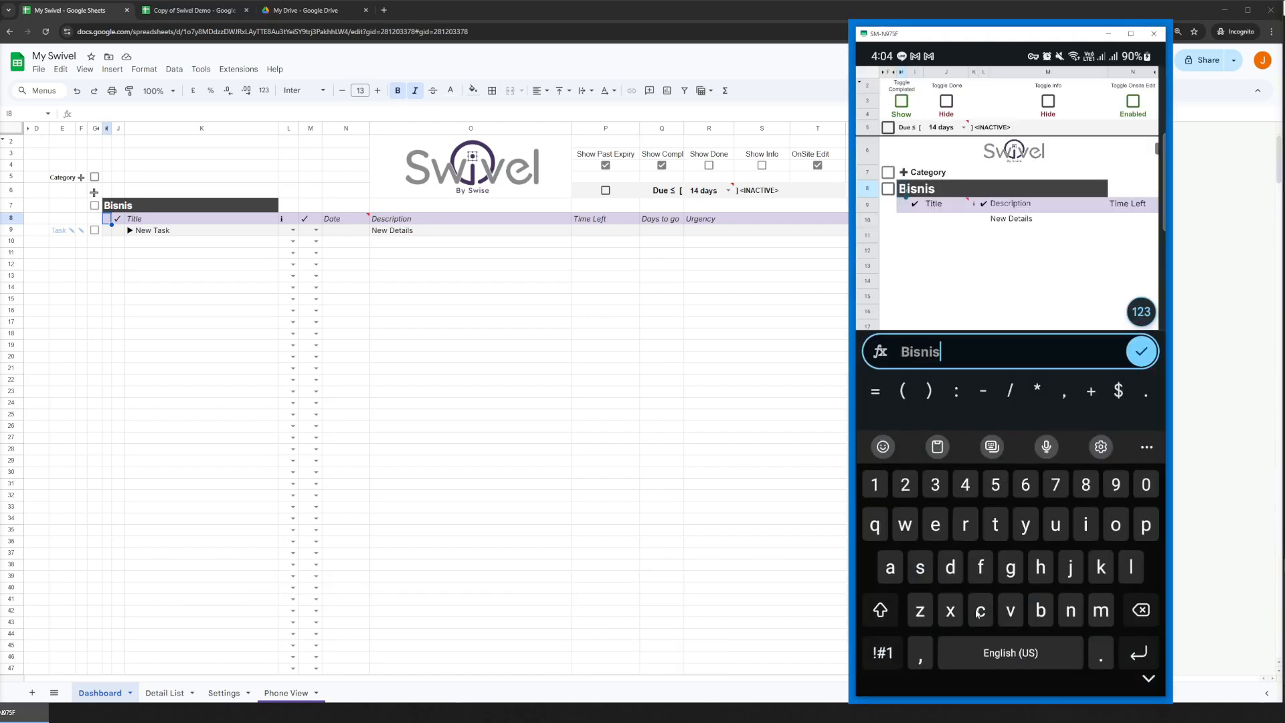
key(BackSpace)
key(BackSpace)
key(BackSpace)
key(BackSpace)
key(BackSpace)
text(Meetings)
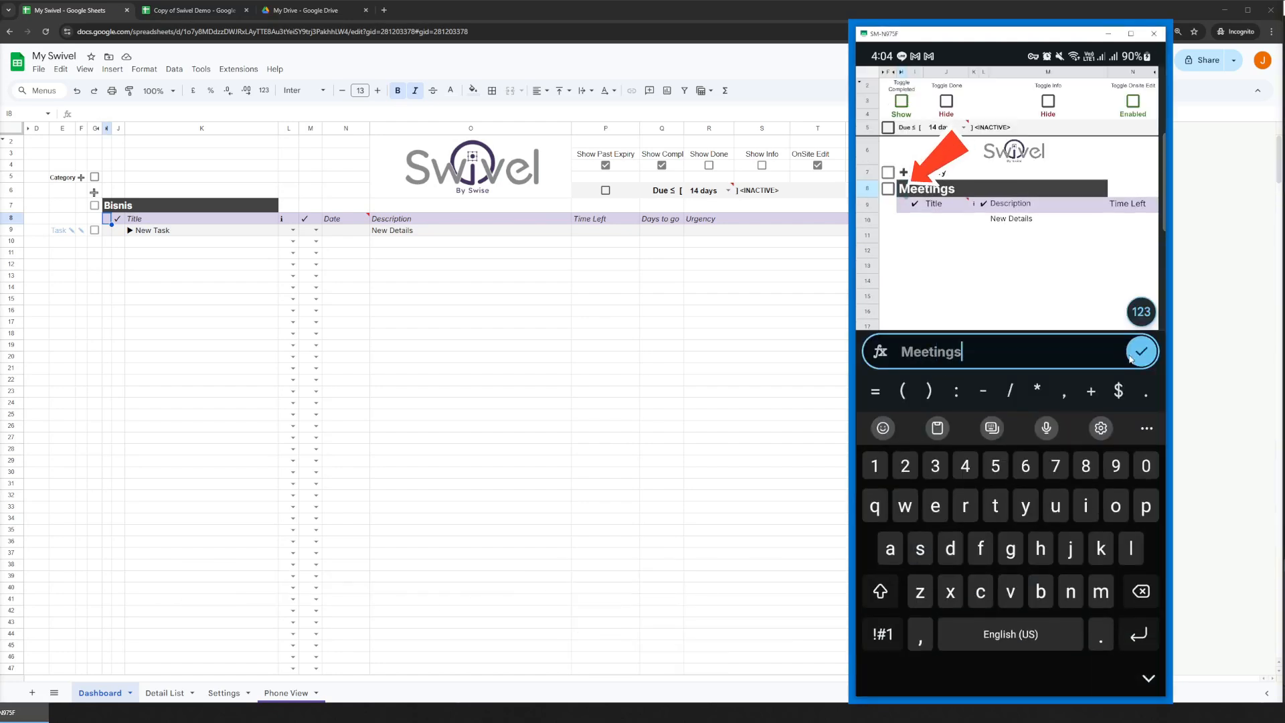
click(1141, 351)
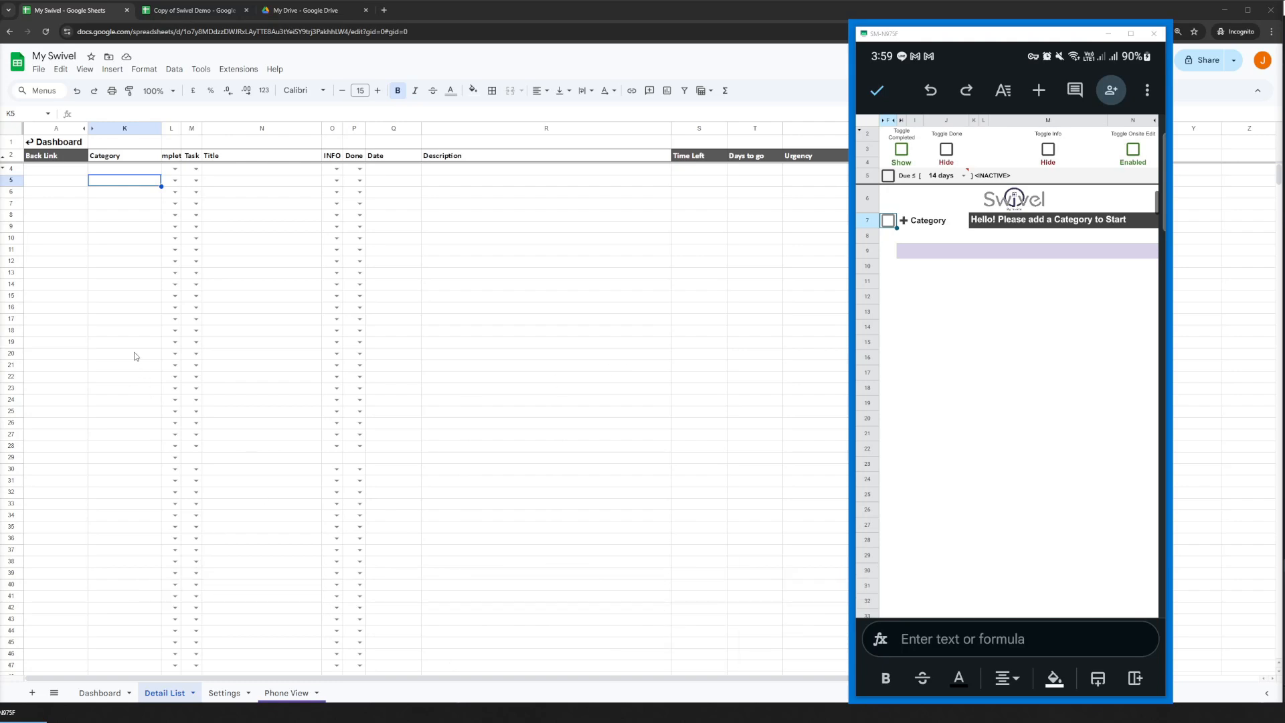
Enter Bisnis as a category in cell K4 of the Detail List sheet.
click(128, 171)
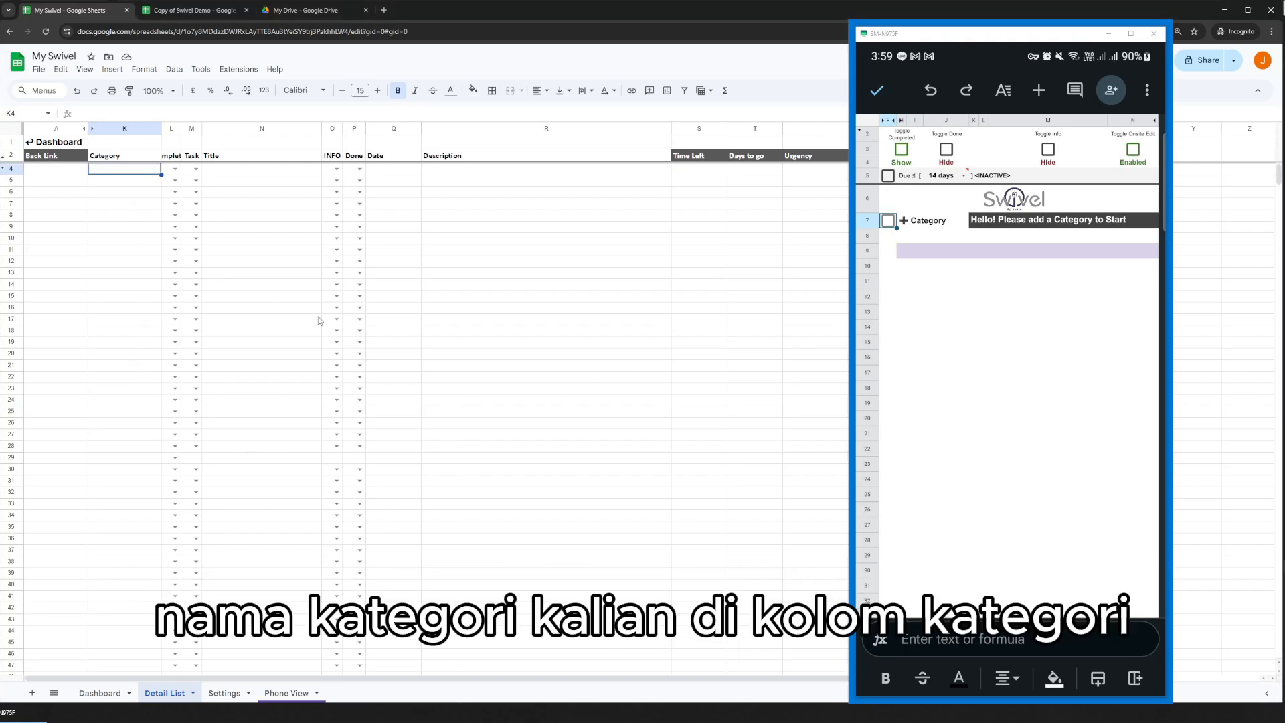
text(Bi)
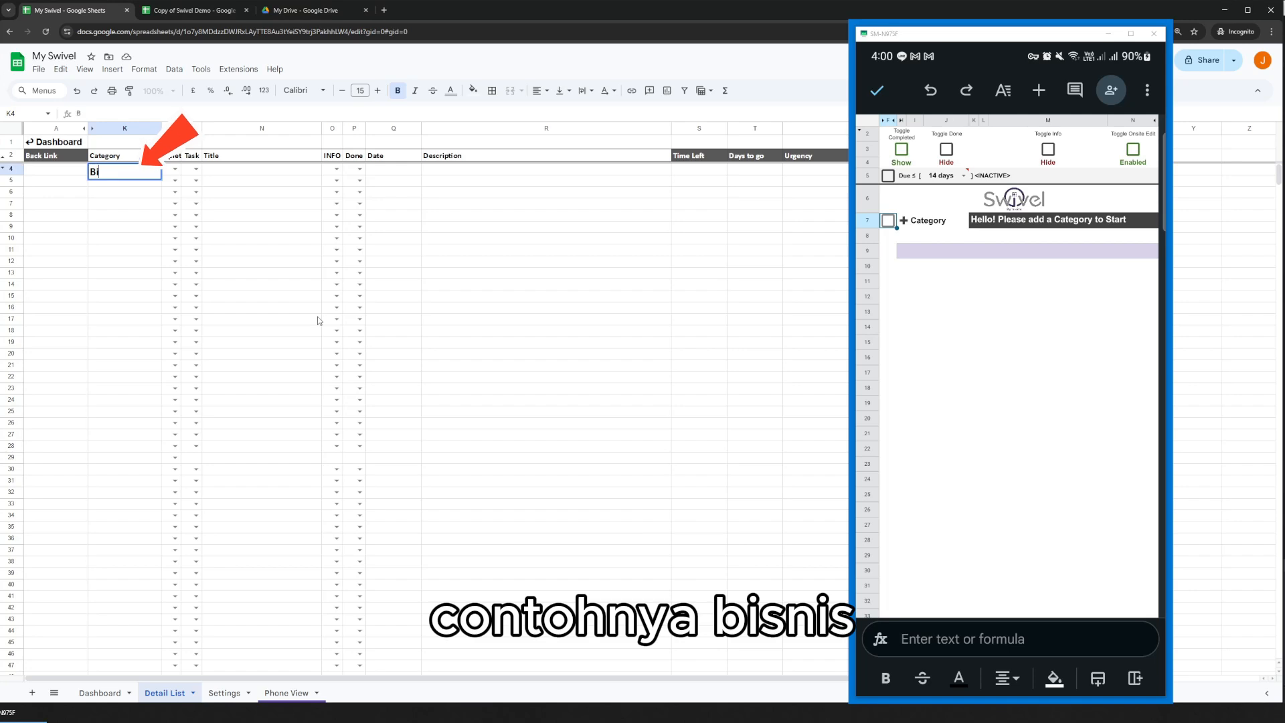
text(snis)
key(Return)
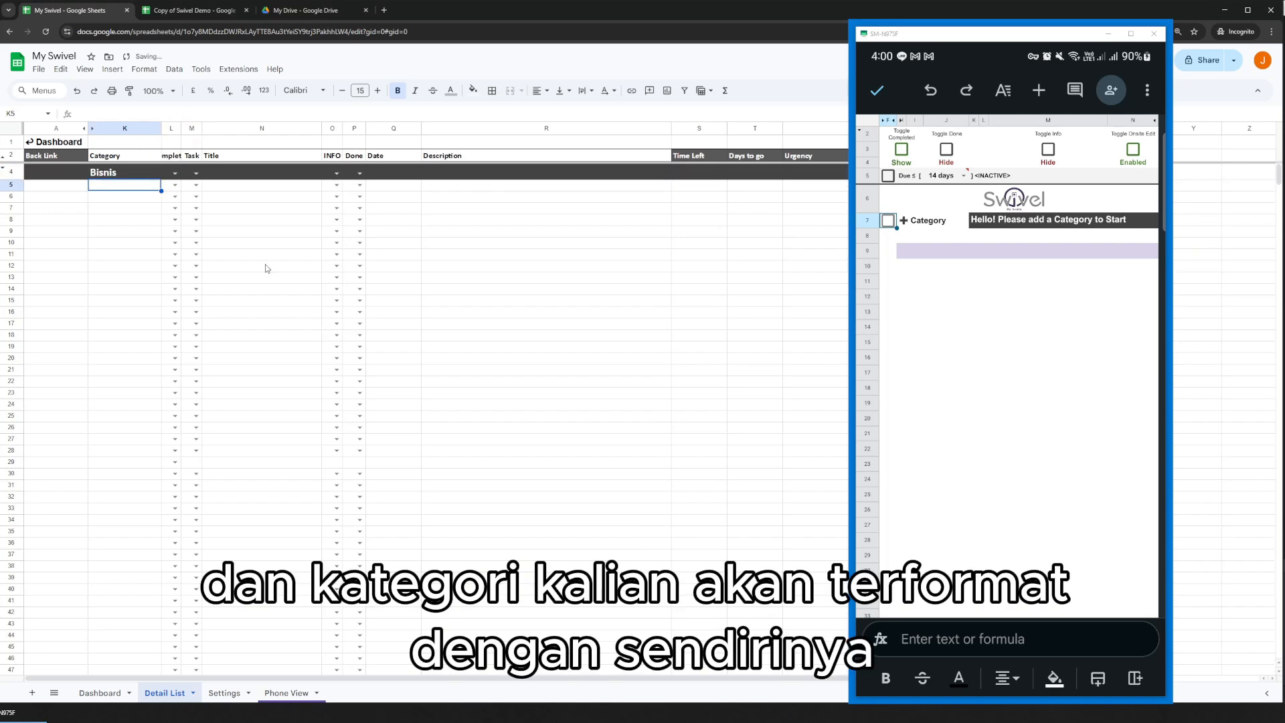
Add a task under Bisnis in row 5 with the ▶ task marker, title Task and description detail.
click(314, 195)
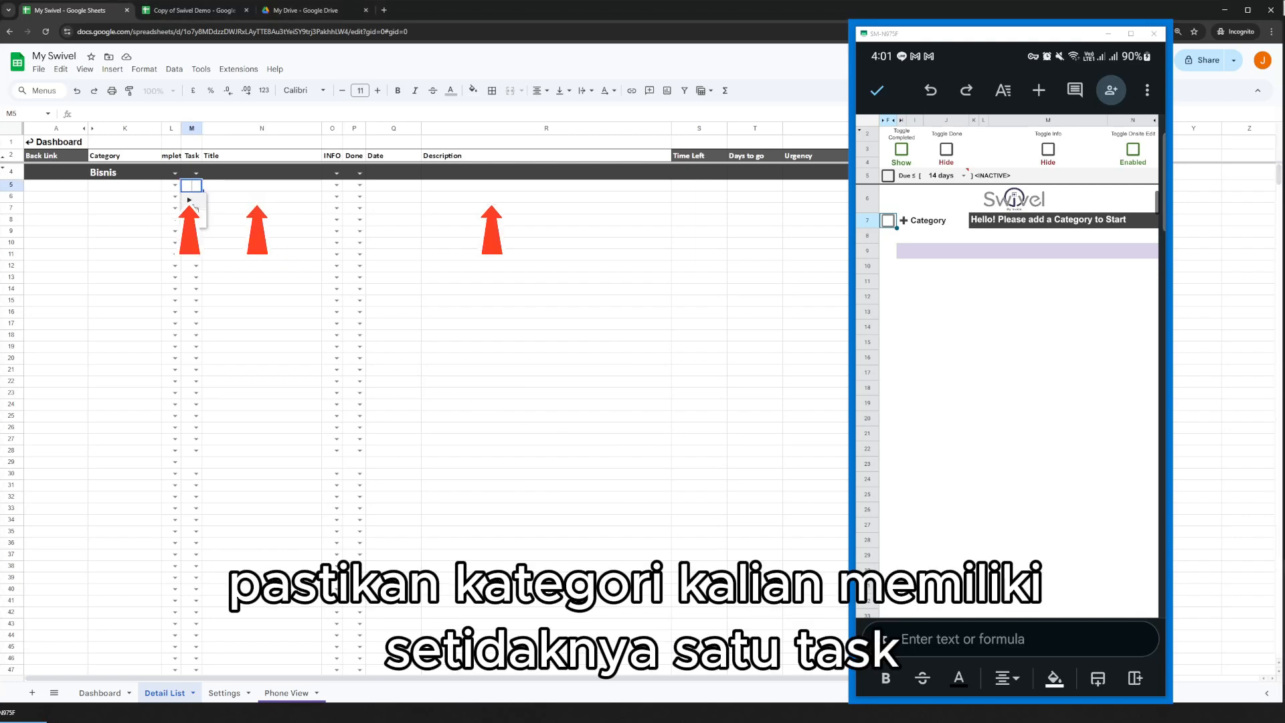
click(231, 185)
text(Task)
click(395, 186)
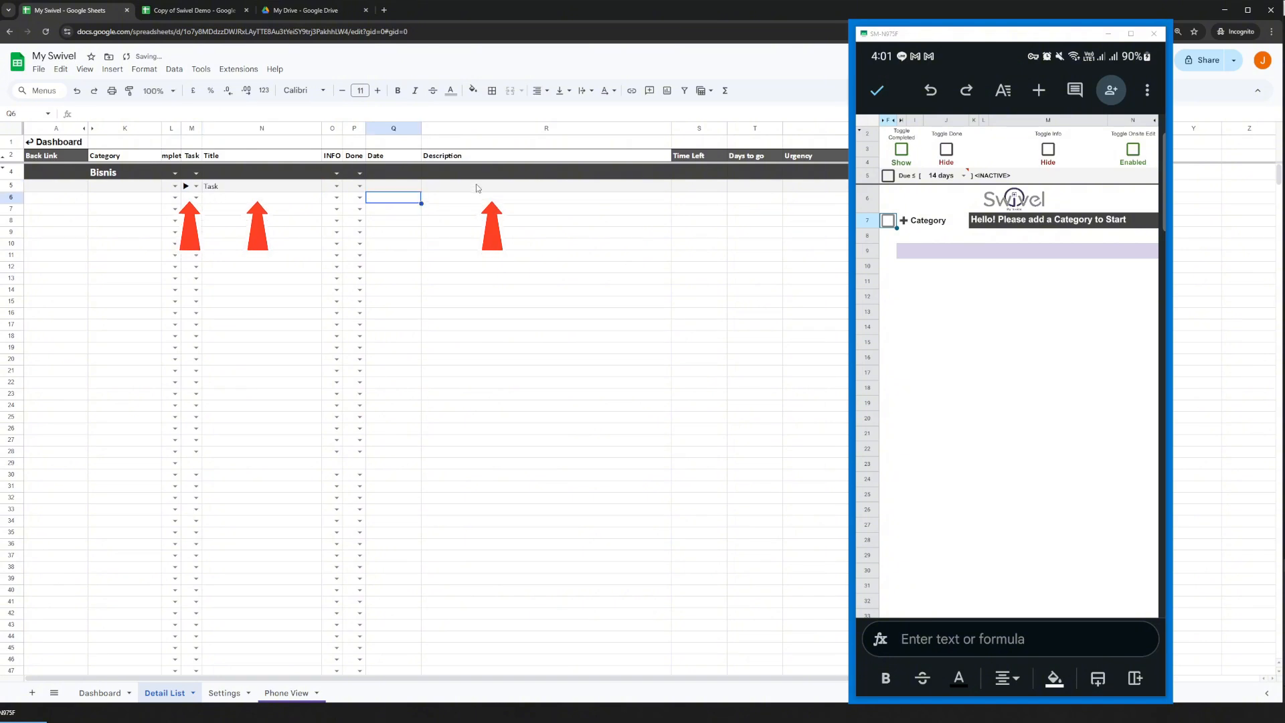
click(478, 186)
text(detail)
key(Return)
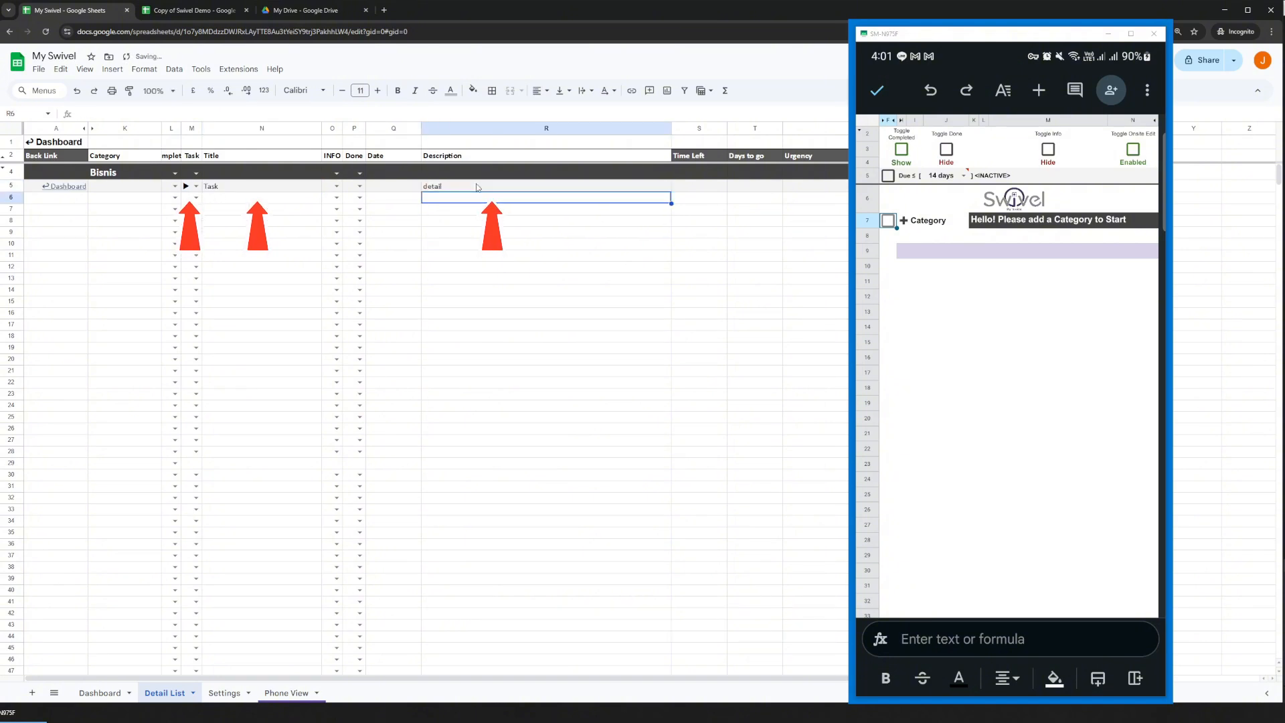
Check the Bisnis category and its task on the Dashboard, and return to cell K5 of the Detail List.
click(96, 694)
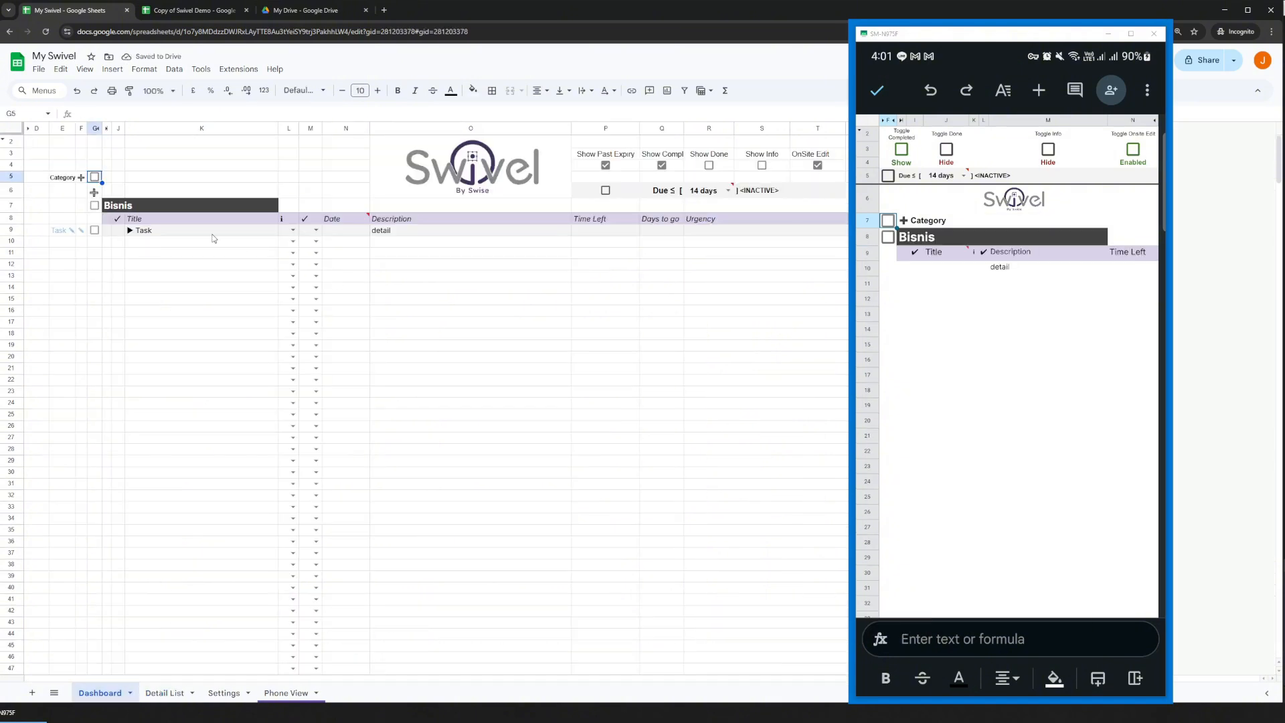
click(165, 693)
click(143, 191)
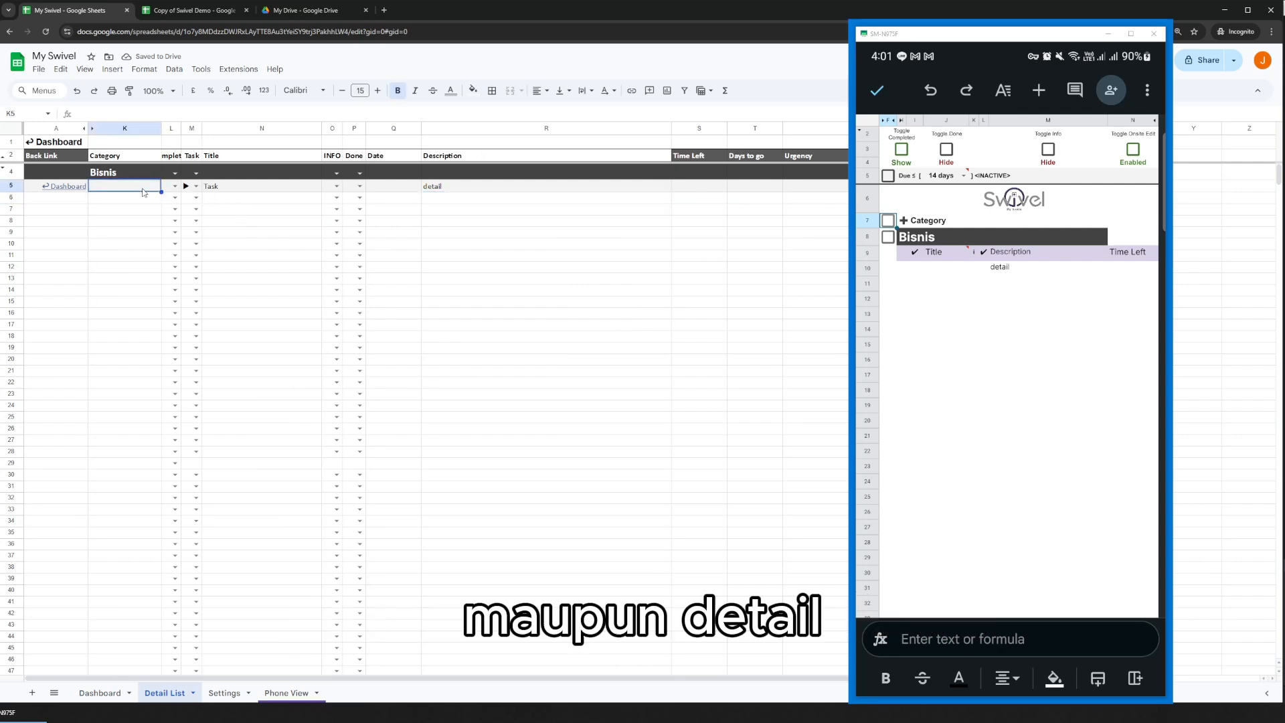
Clear the task marker, title and description from row 5 of the Detail List, and check the Bisnis category on the Dashboard.
key(shift+Right)
key(shift+Right)
key(shift+Right)
key(shift+Right)
key(shift+Right)
key(shift+Right)
key(shift+Right)
key(shift+Right)
key(Delete)
click(101, 692)
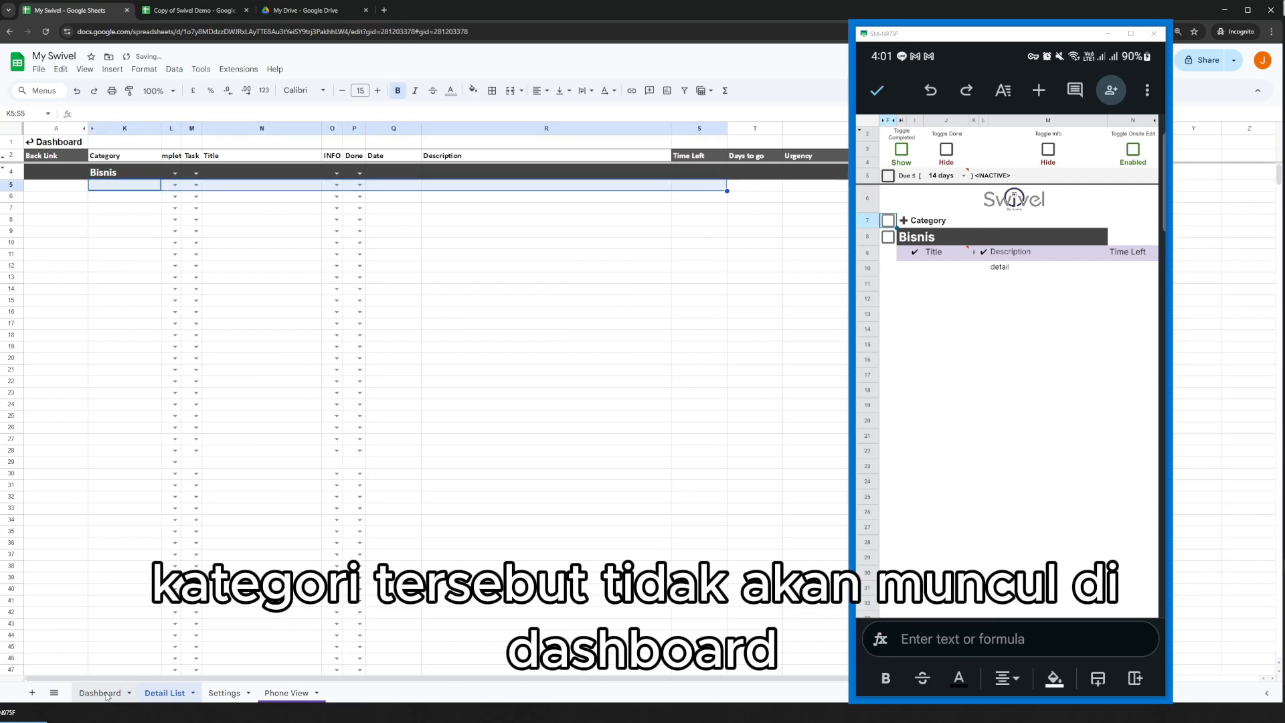
click(224, 290)
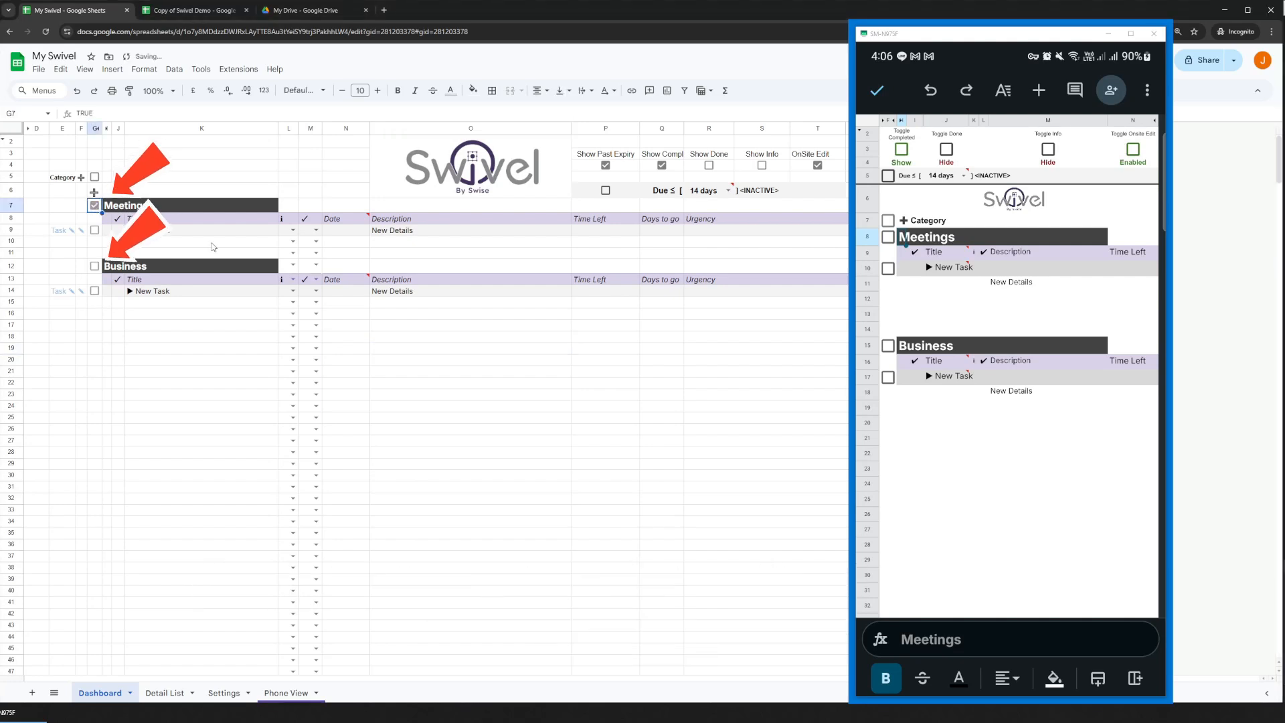
Add a new task to the Meetings category from the Dashboard, and another one from Phone View on the phone.
click(95, 205)
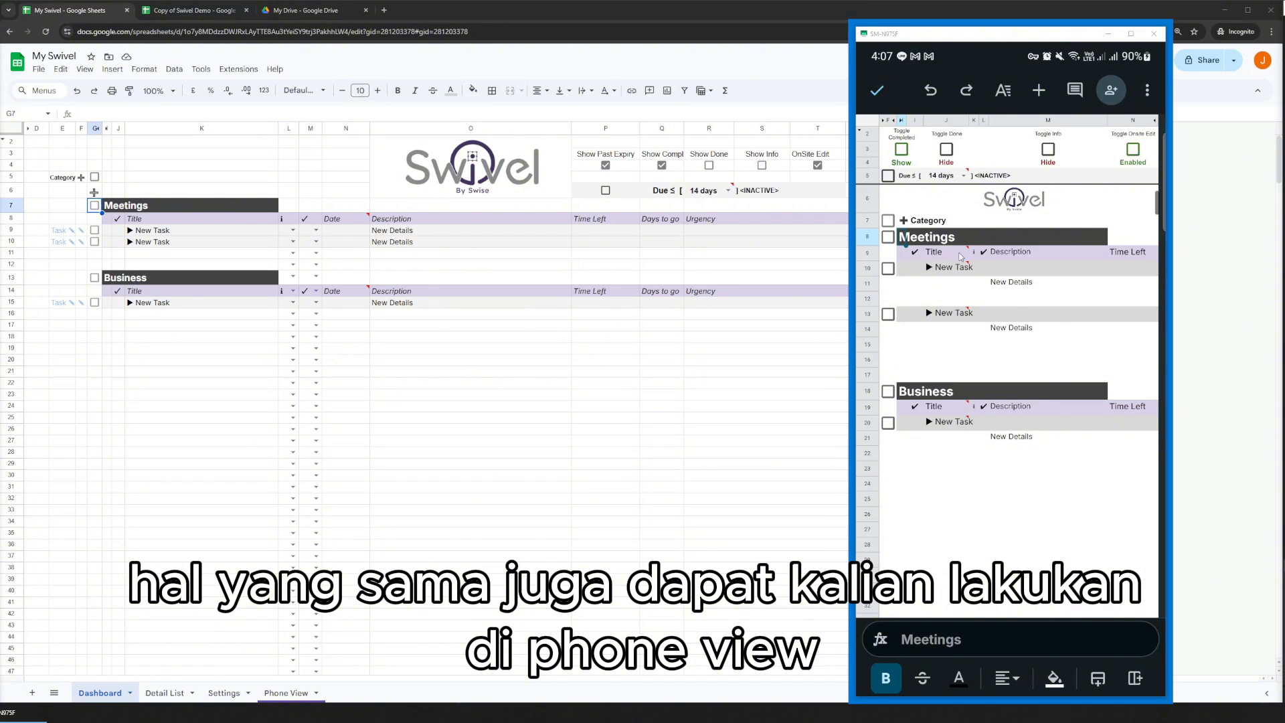
click(888, 237)
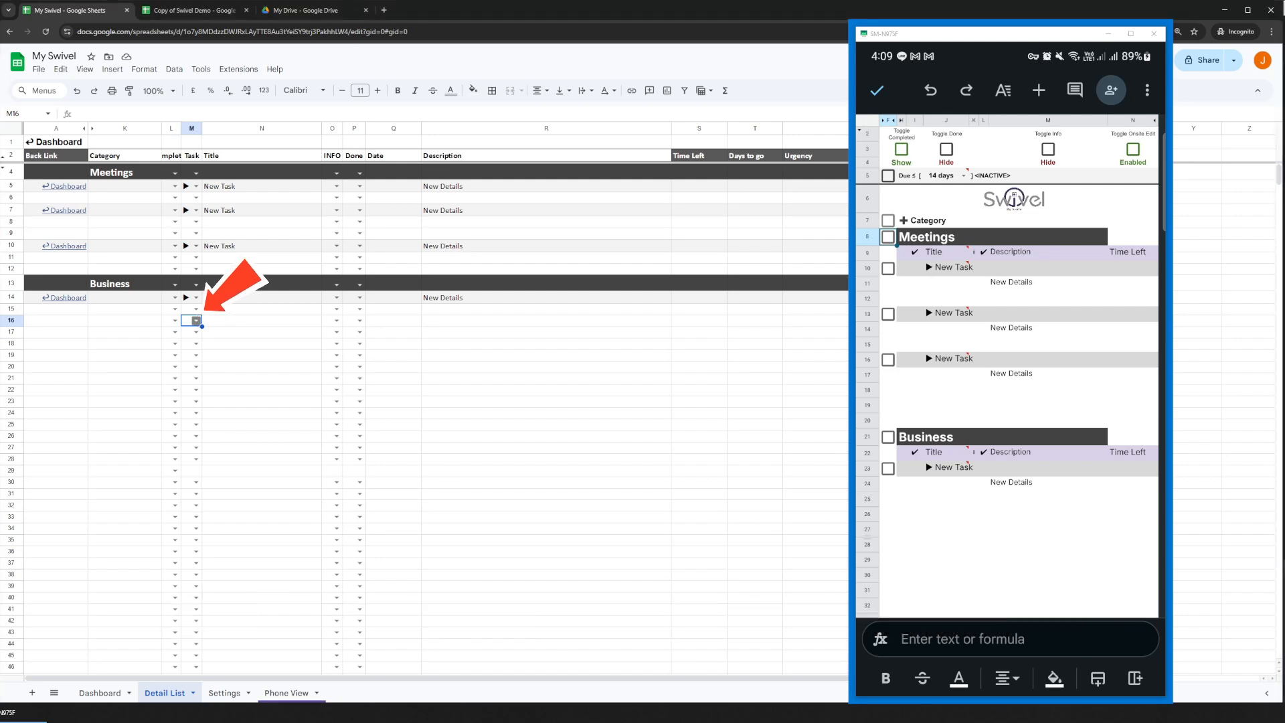
Add a task under Business in row 16 of the Detail List with the ▶ marker, title New Task and description Detail.
click(198, 322)
click(190, 337)
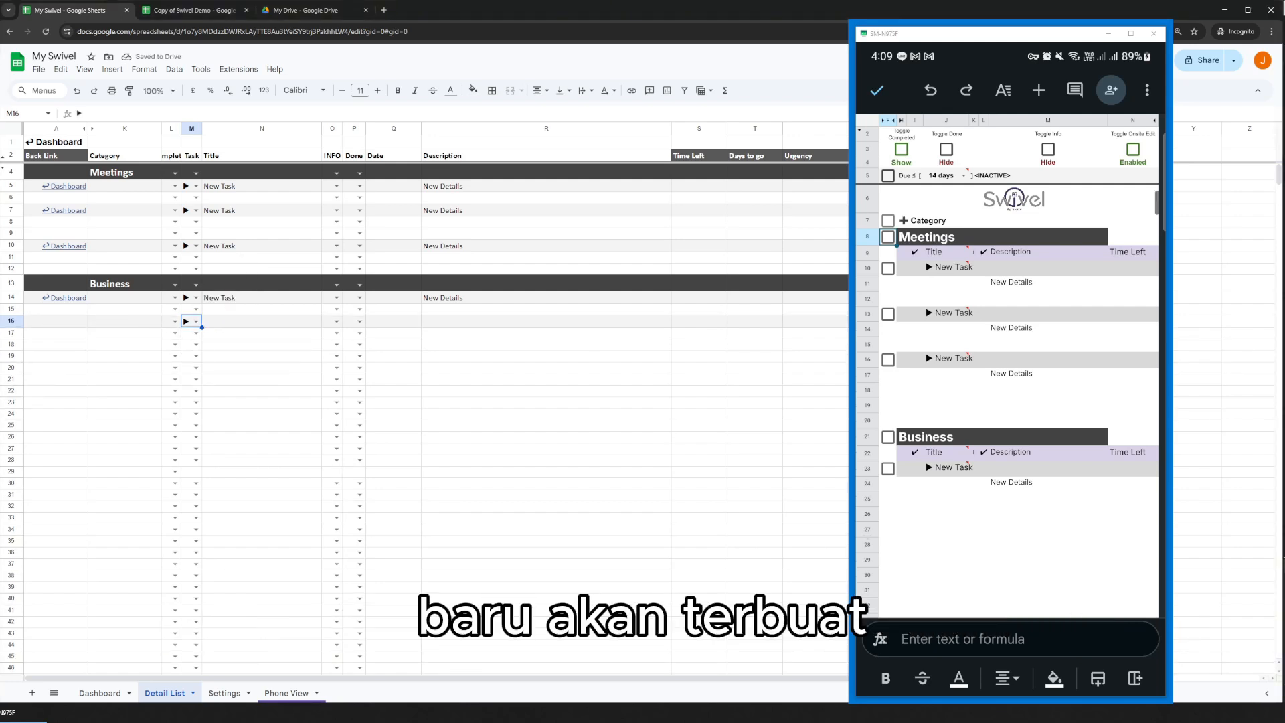
click(247, 327)
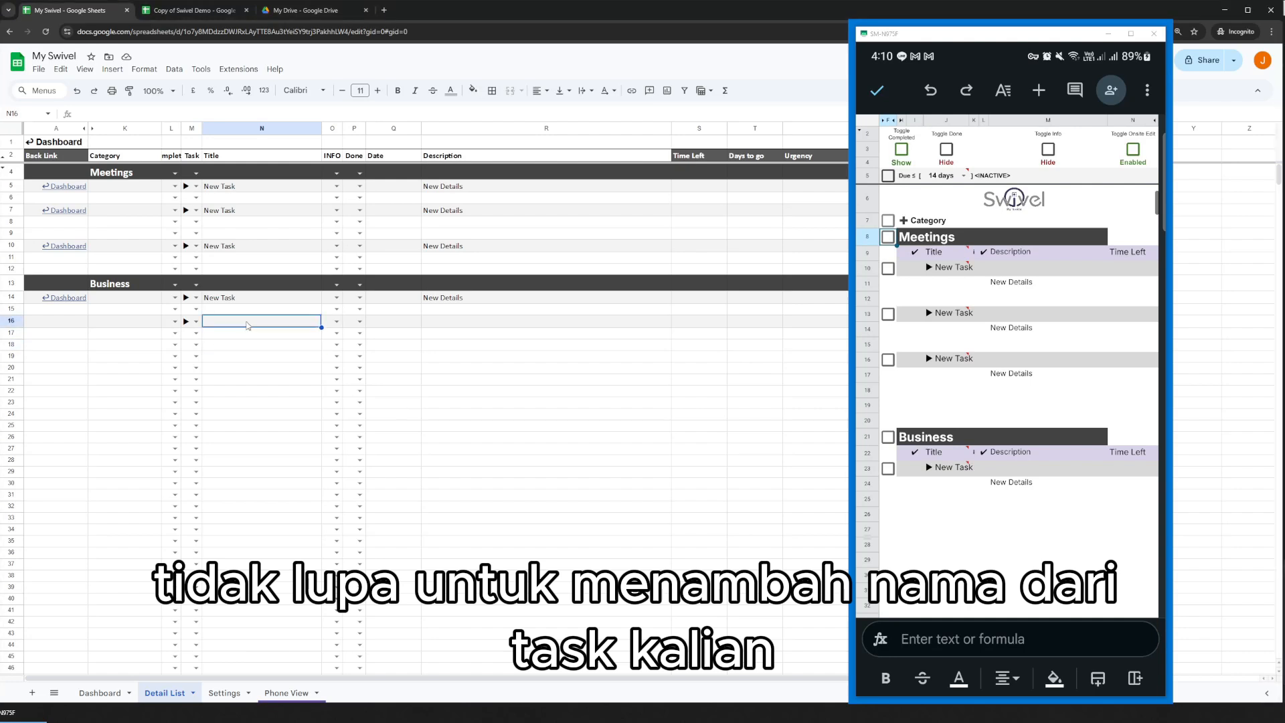
text(New t)
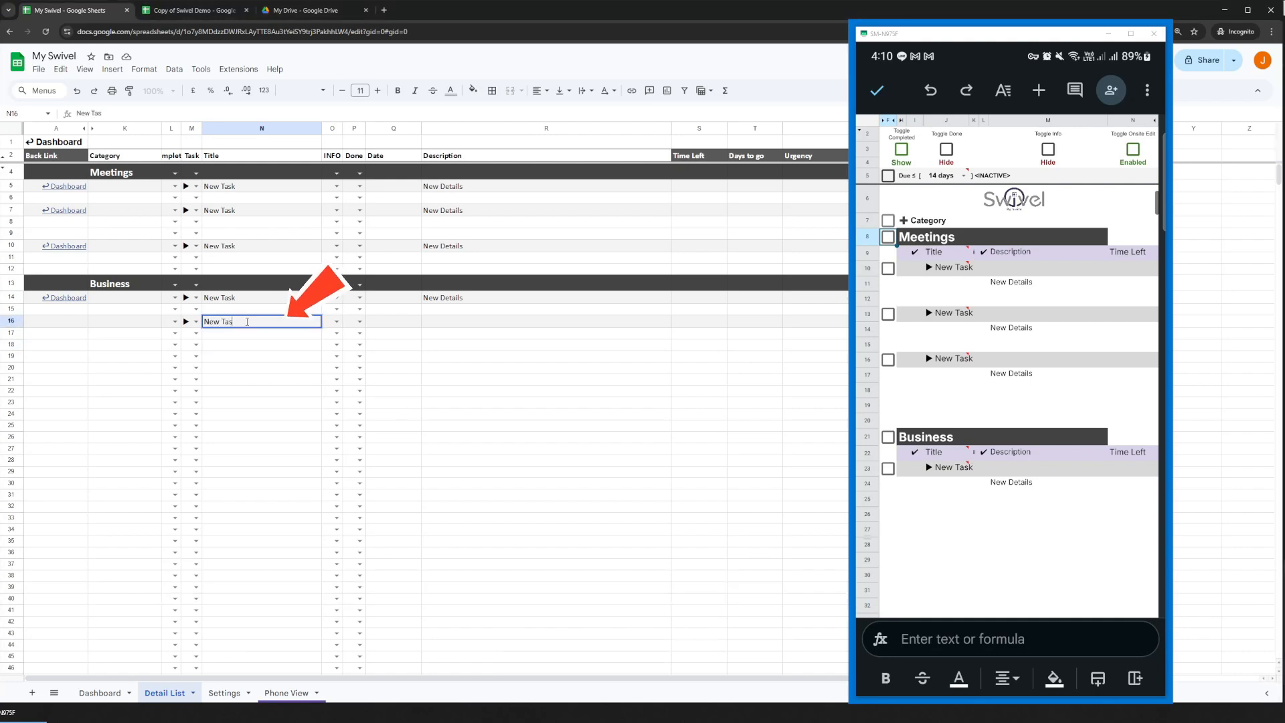
text(ask)
key(Tab)
key(Tab)
key(Tab)
key(Tab)
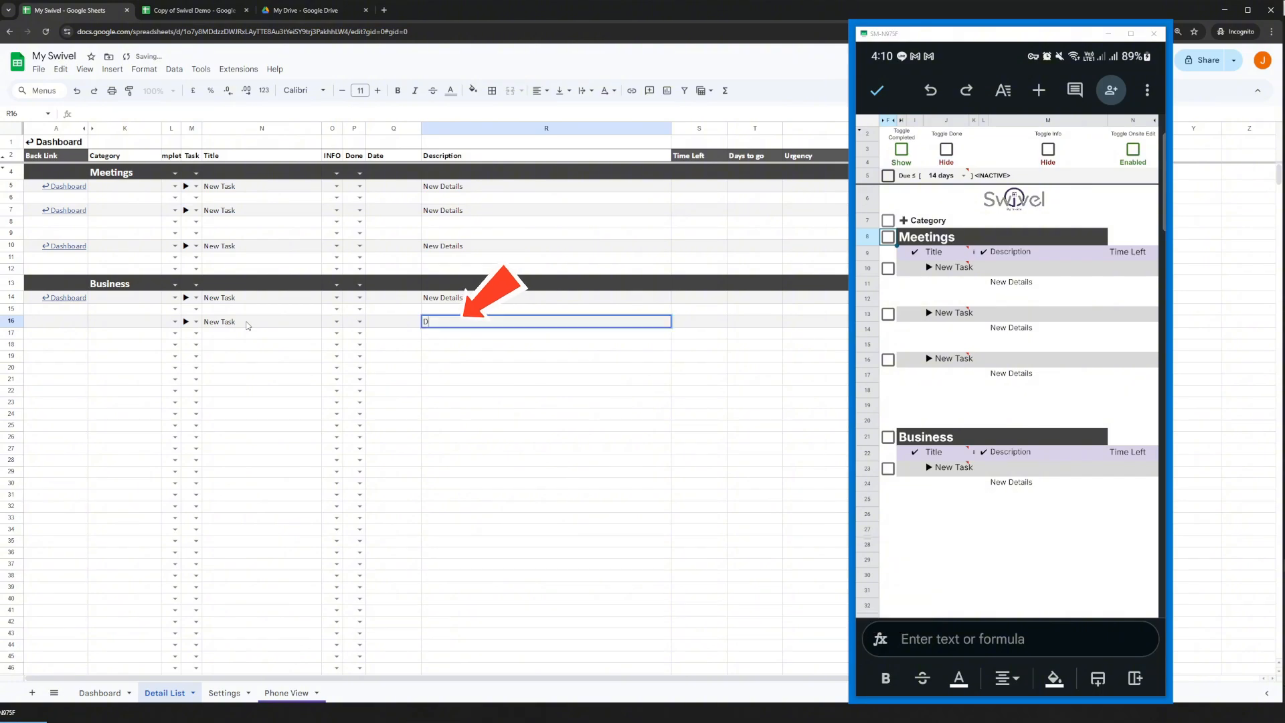
text(Detail)
key(Return)
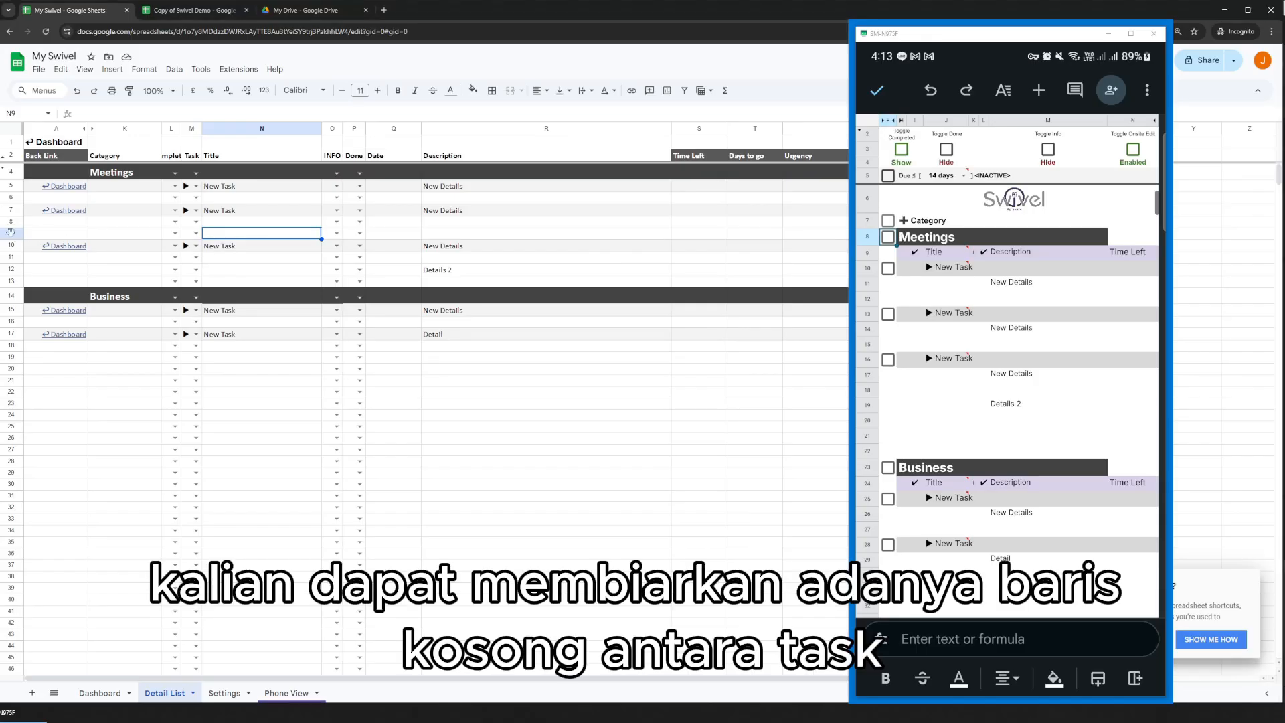
click(11, 233)
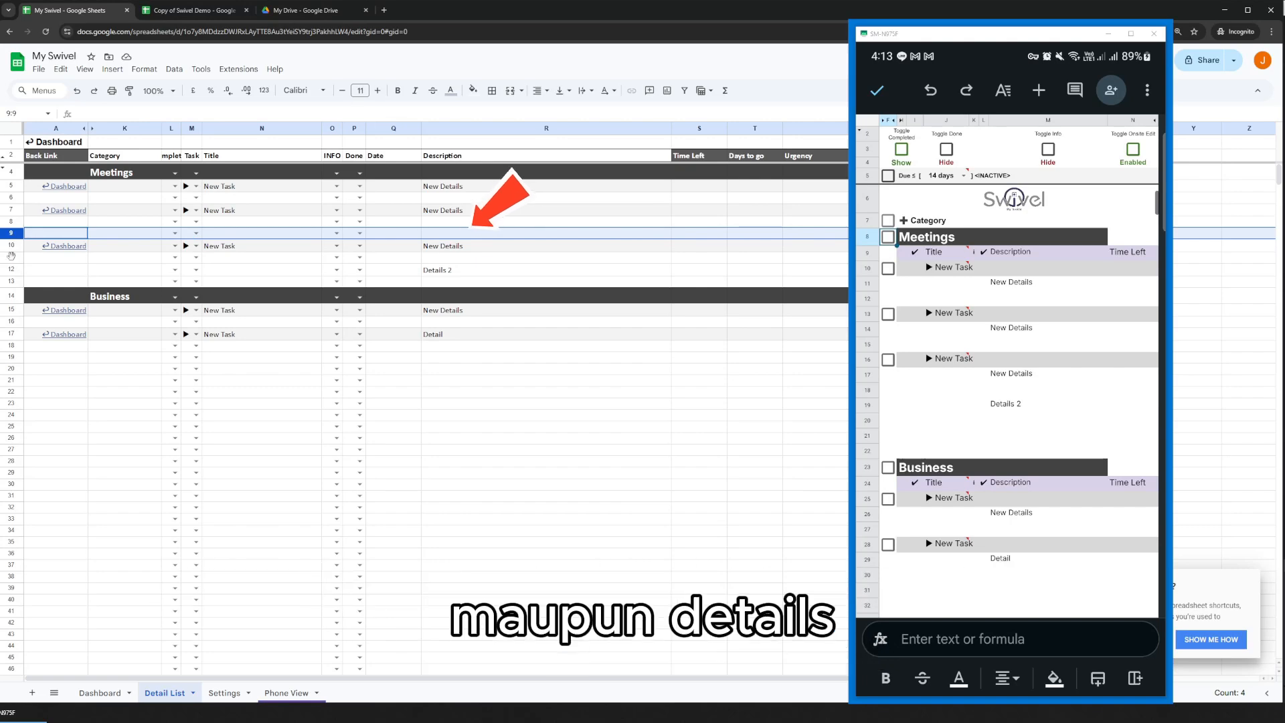
click(11, 257)
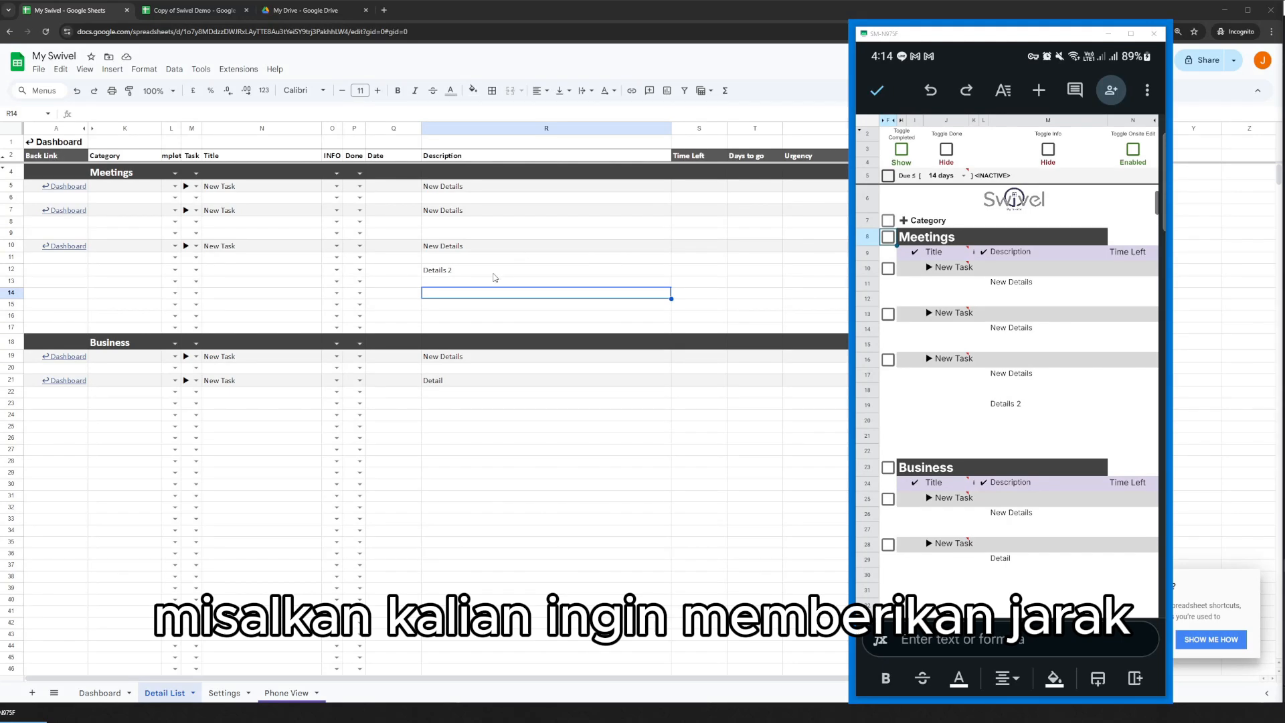
drag(488, 282, 491, 322)
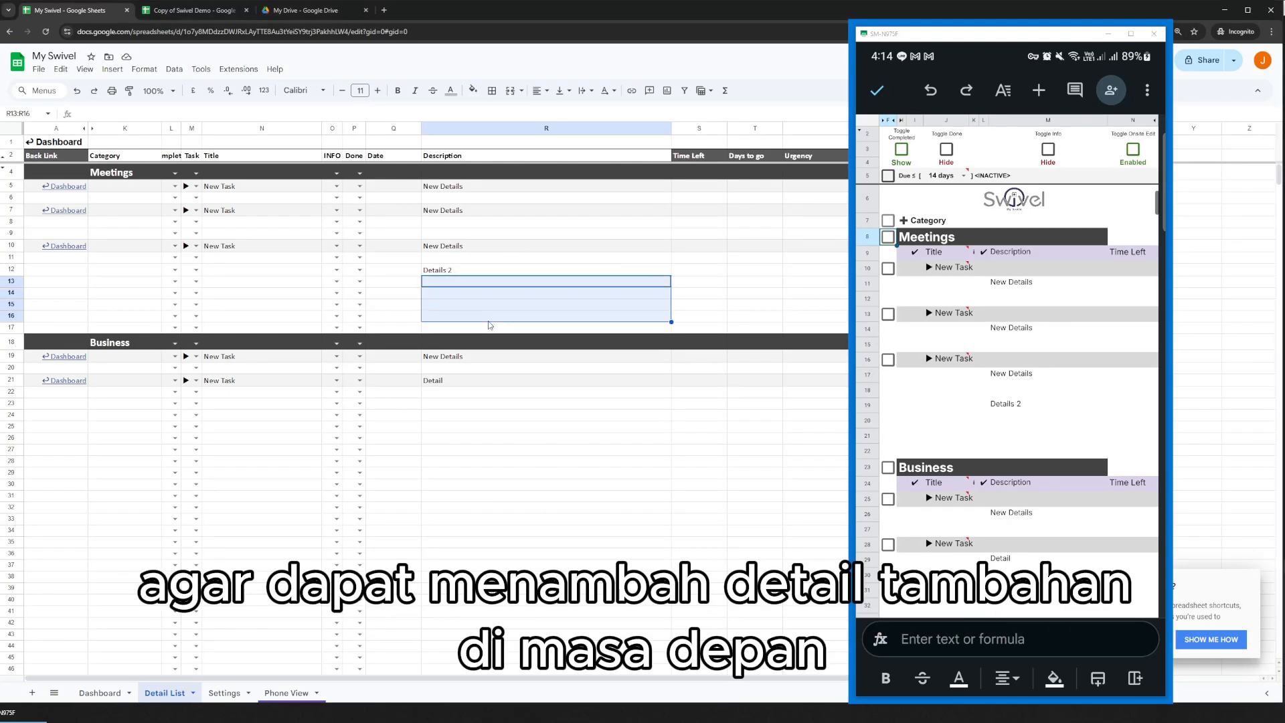
click(487, 260)
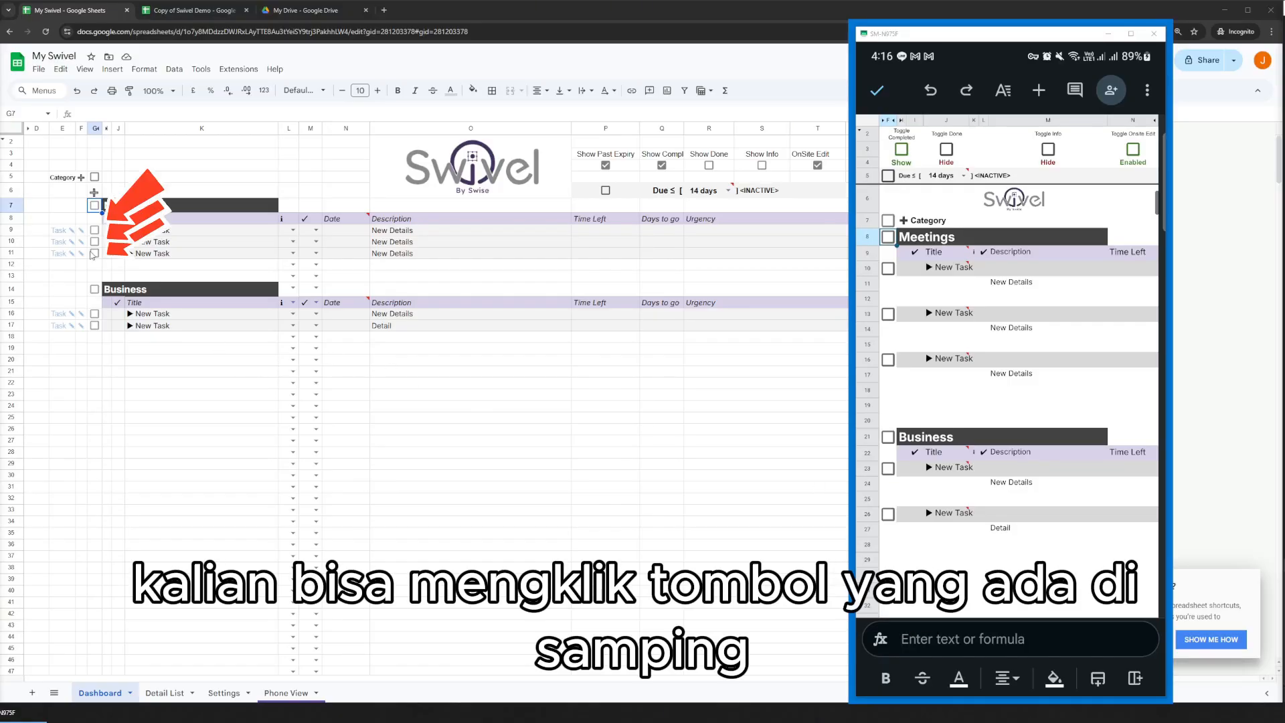
Add a new detail line to the third Meetings task on the Dashboard and to the second Meetings task in Phone View.
click(94, 253)
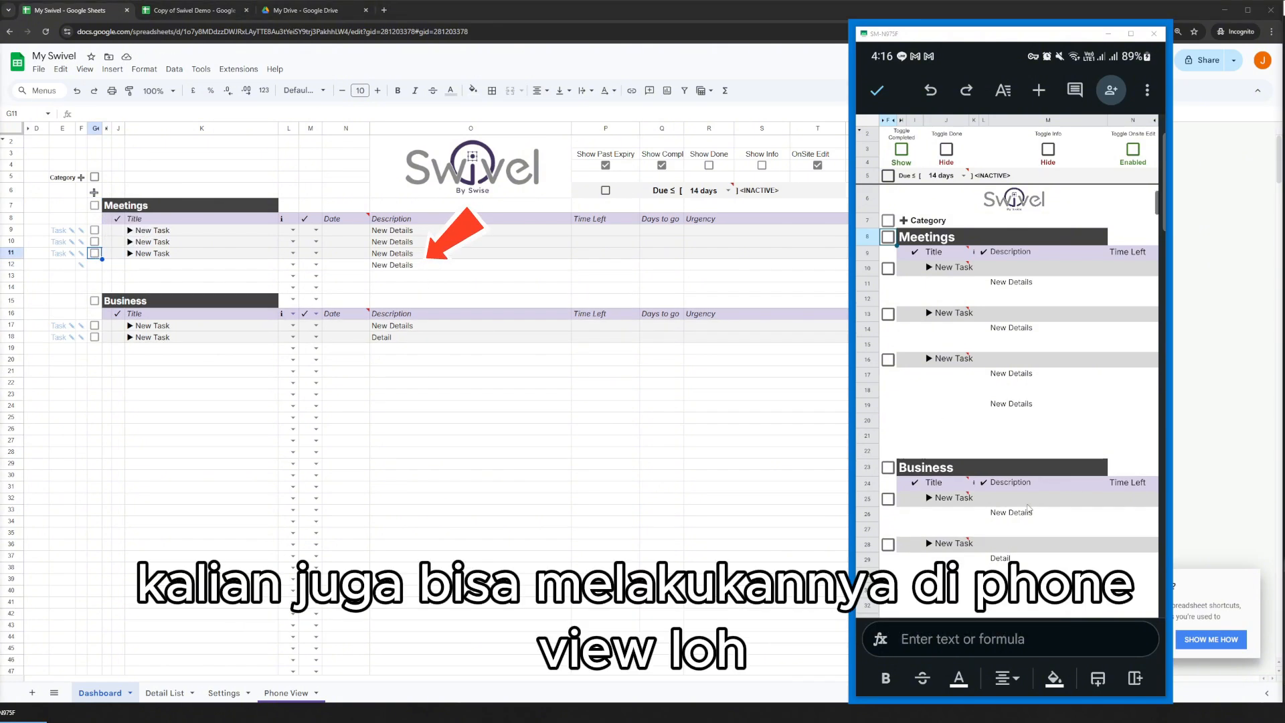
click(888, 314)
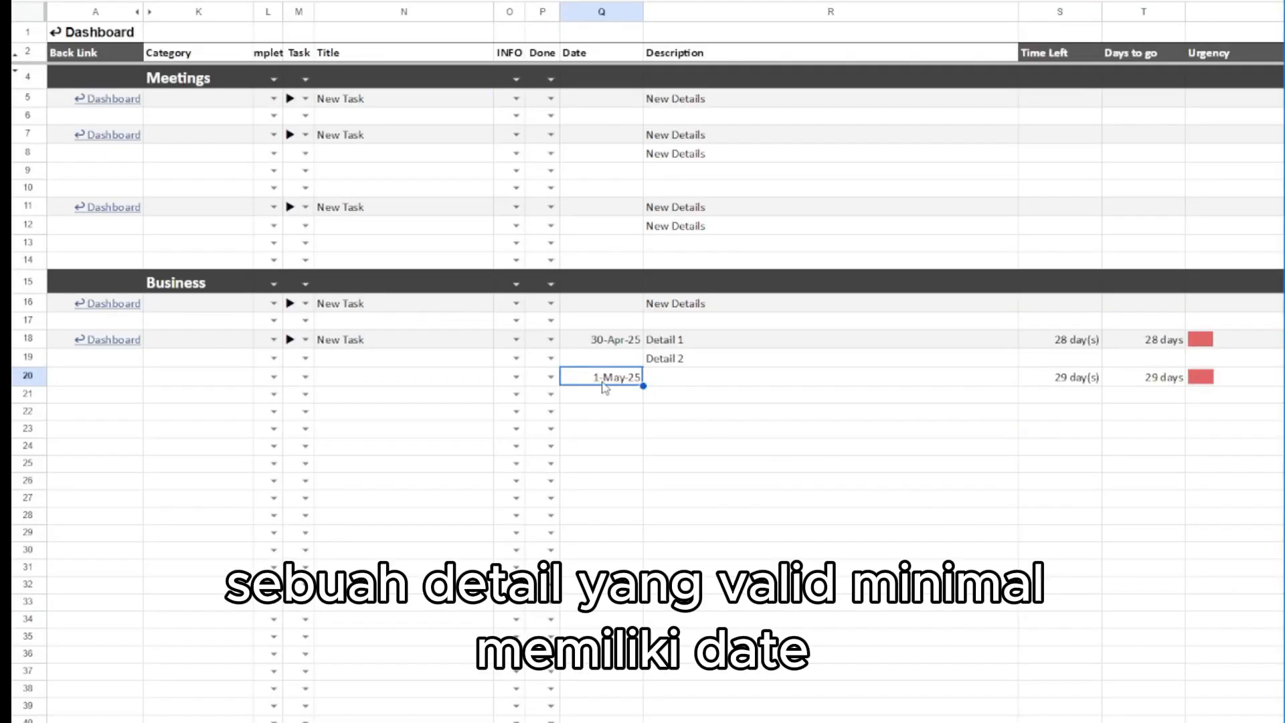
Add the detail test in the Description column of row 22, below Contoh Task in the Detail List.
click(708, 363)
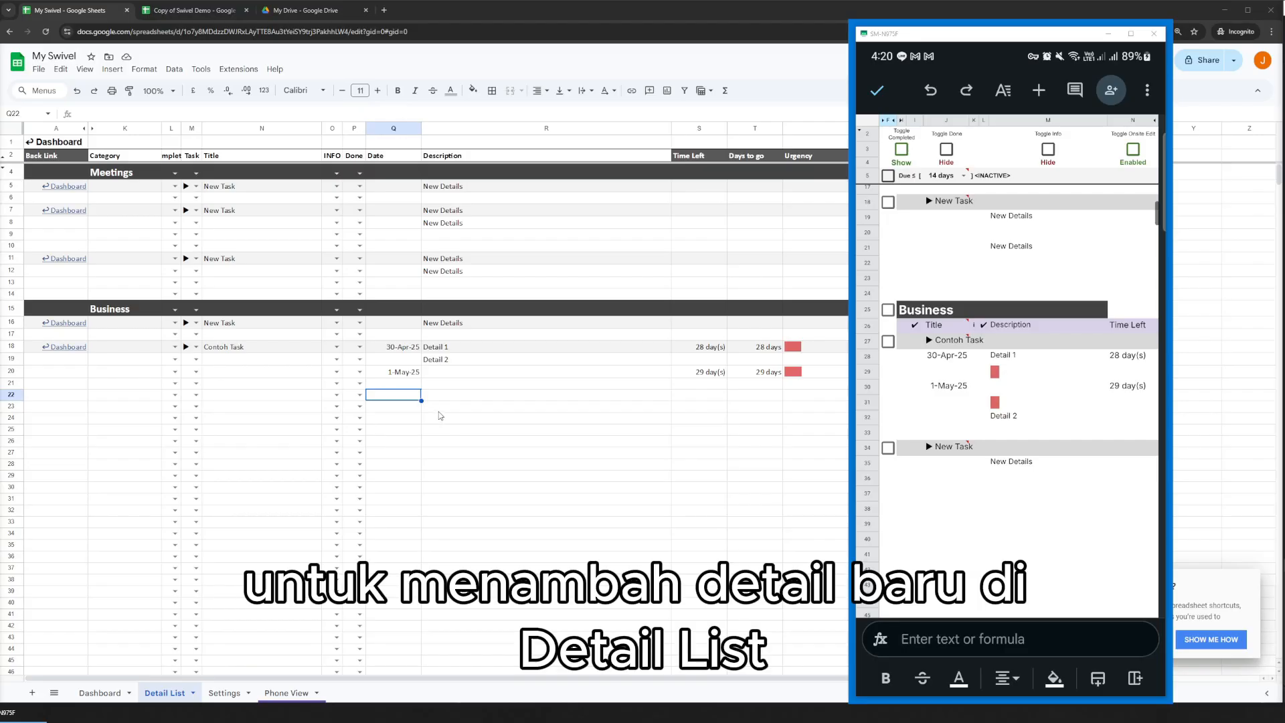
click(452, 392)
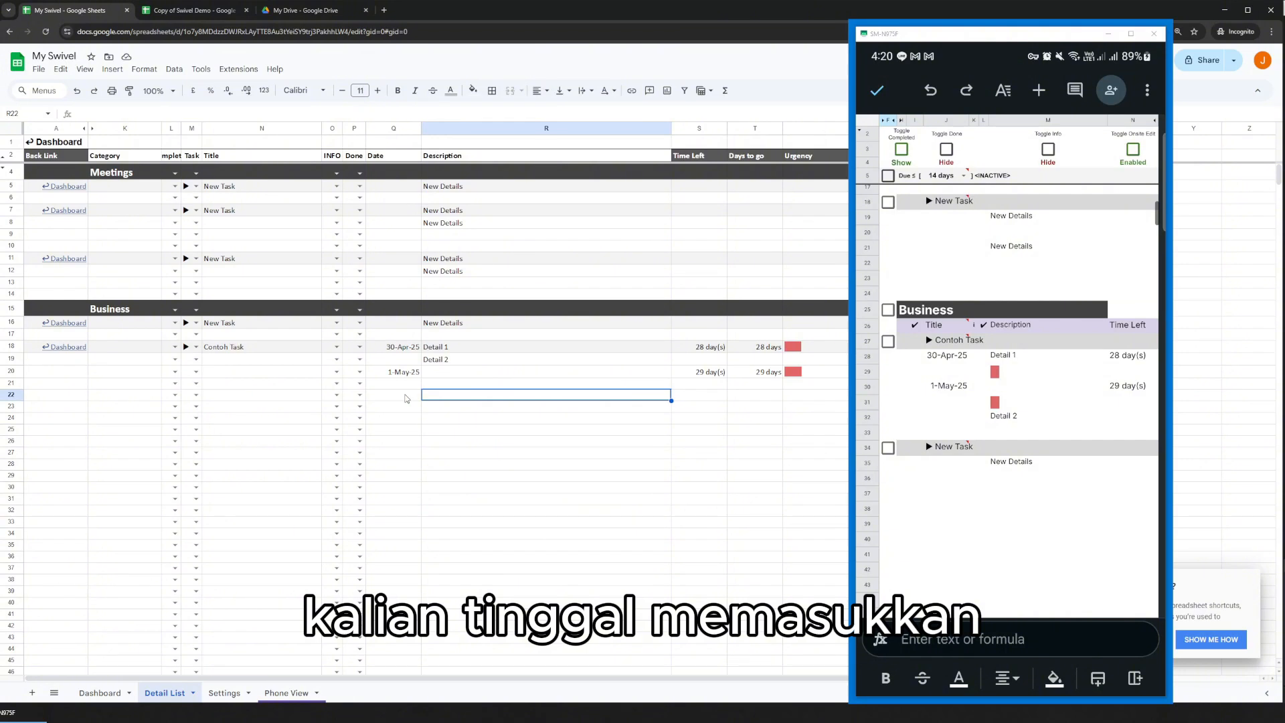
text(test)
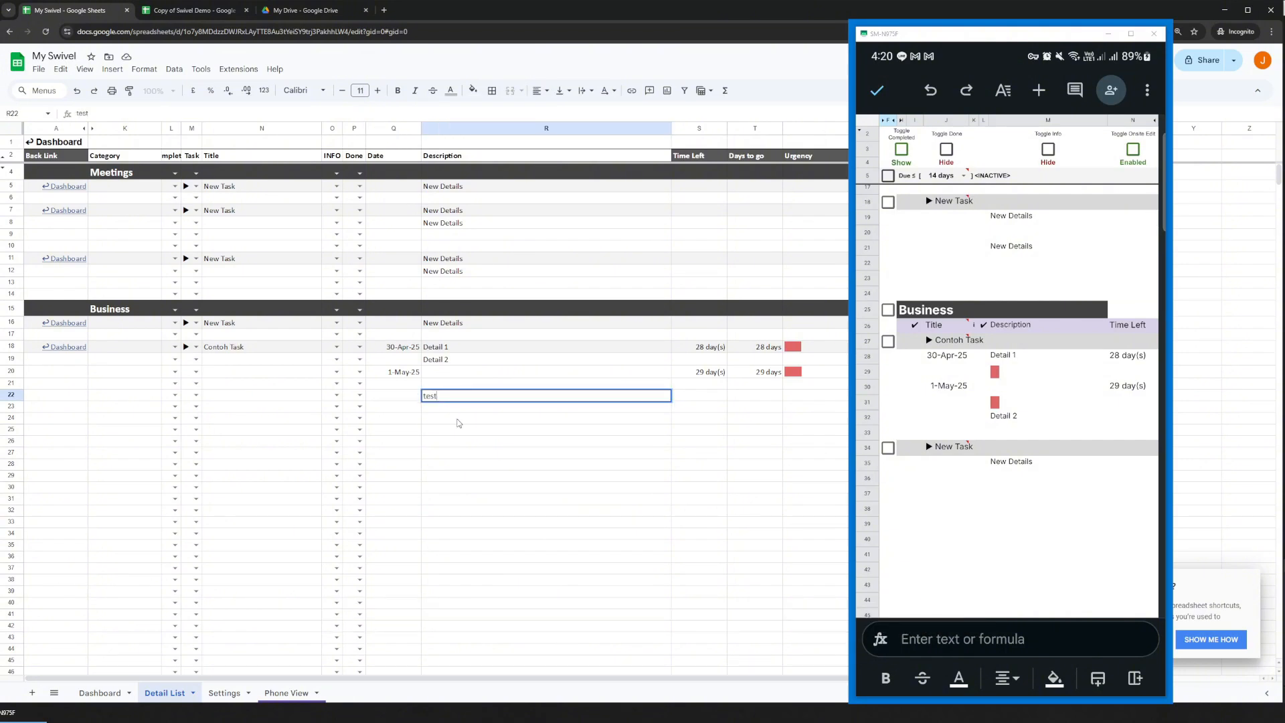
click(458, 420)
click(451, 399)
drag(394, 398, 448, 396)
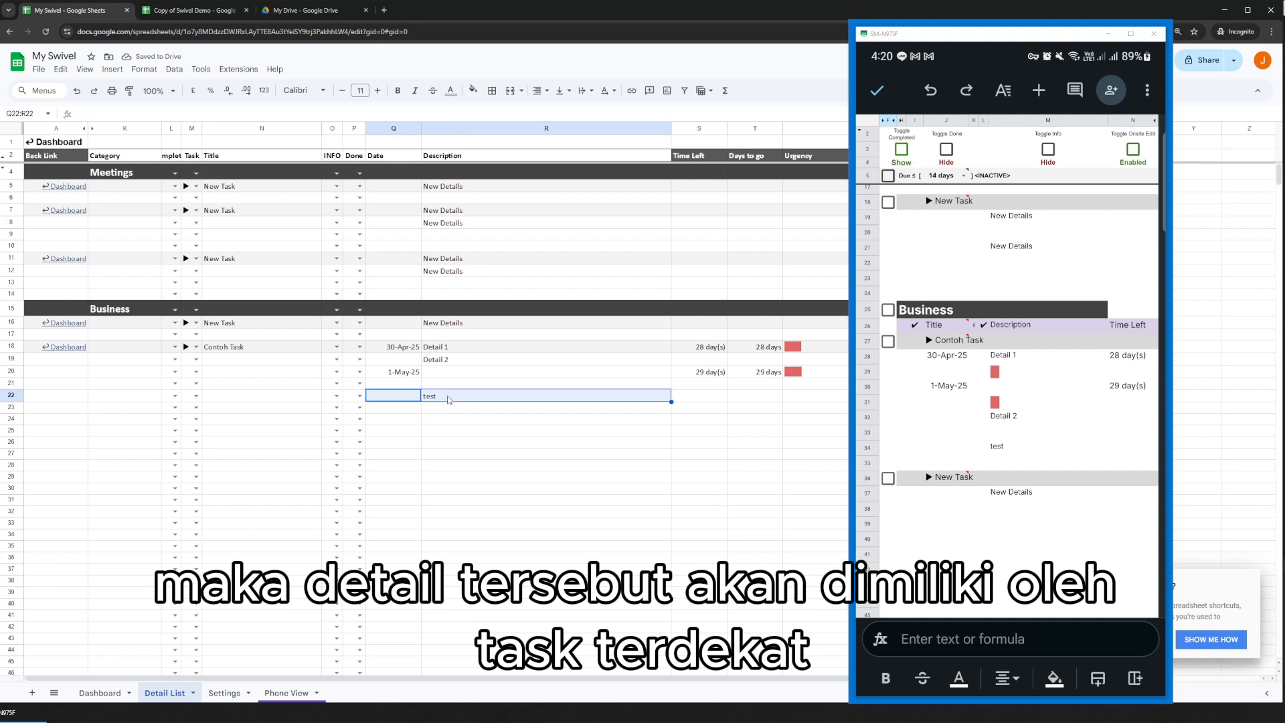
click(234, 350)
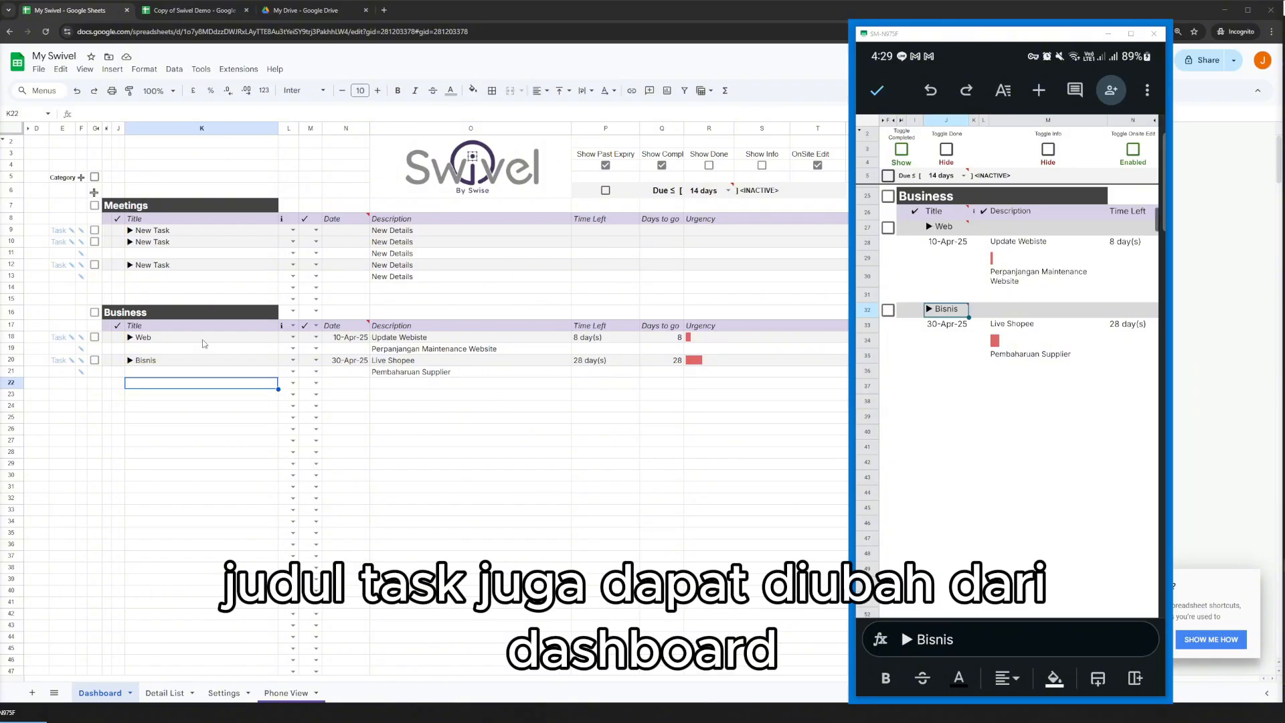
Rename the Web task under Business as Website on the Dashboard.
double_click(203, 337)
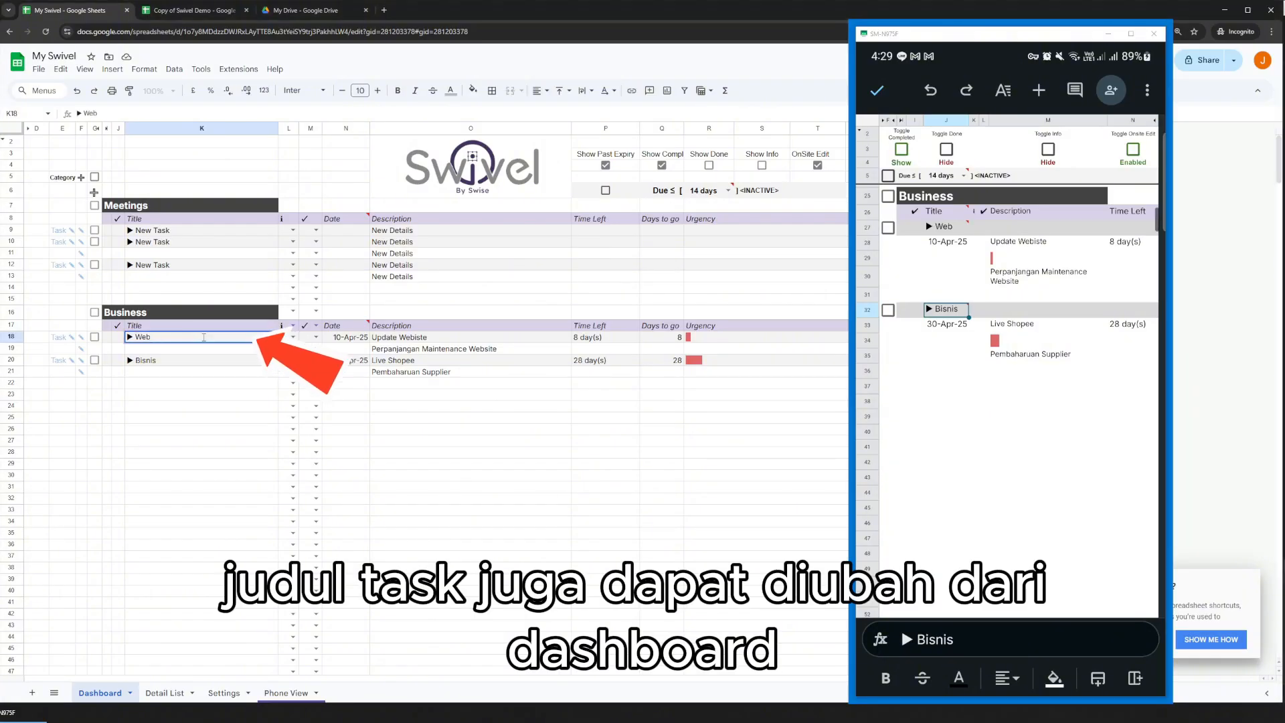
text(site)
key(Return)
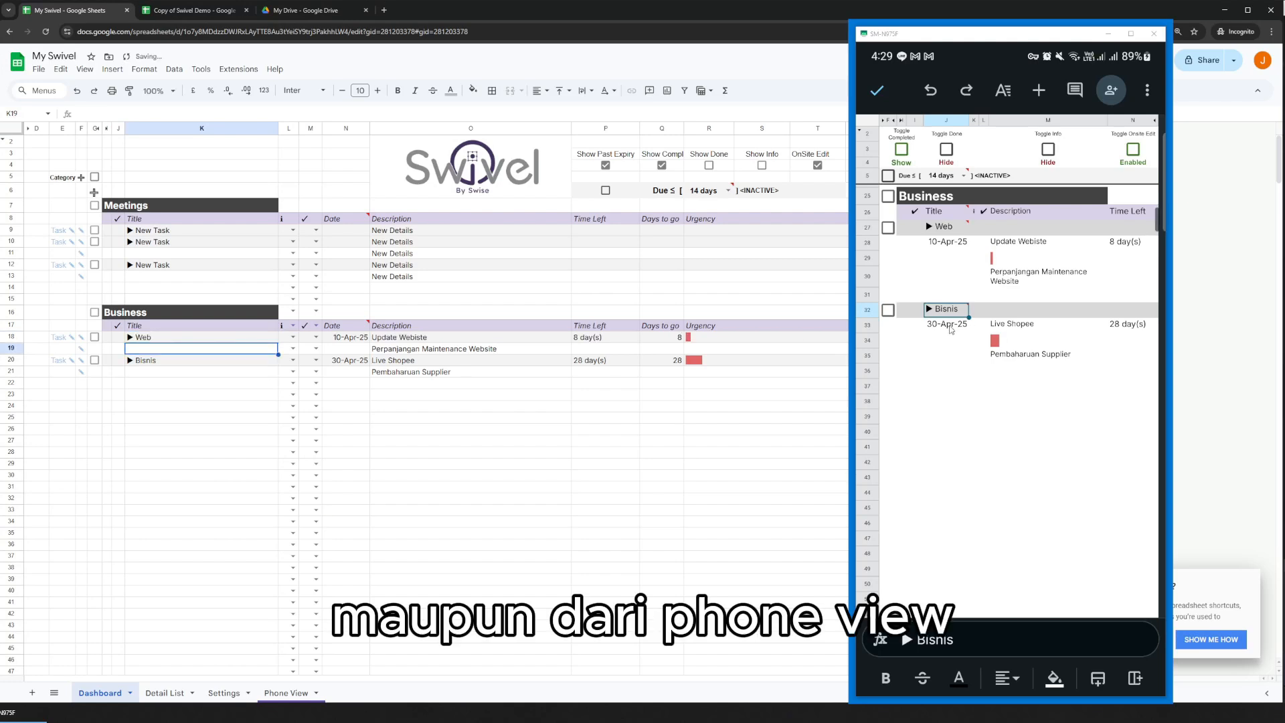
Rename the Bisnis task under Business as Bisnis Swise in Phone View on the phone.
click(951, 329)
double_click(947, 310)
text(Swise)
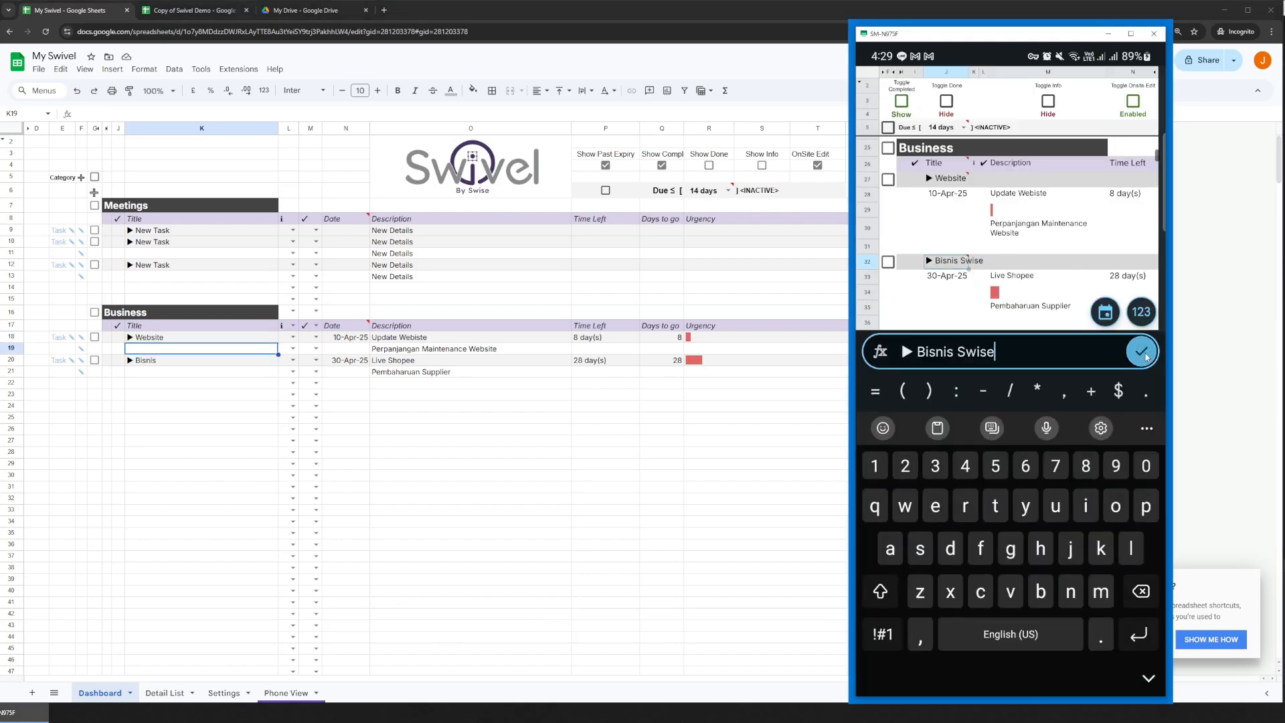
click(1143, 353)
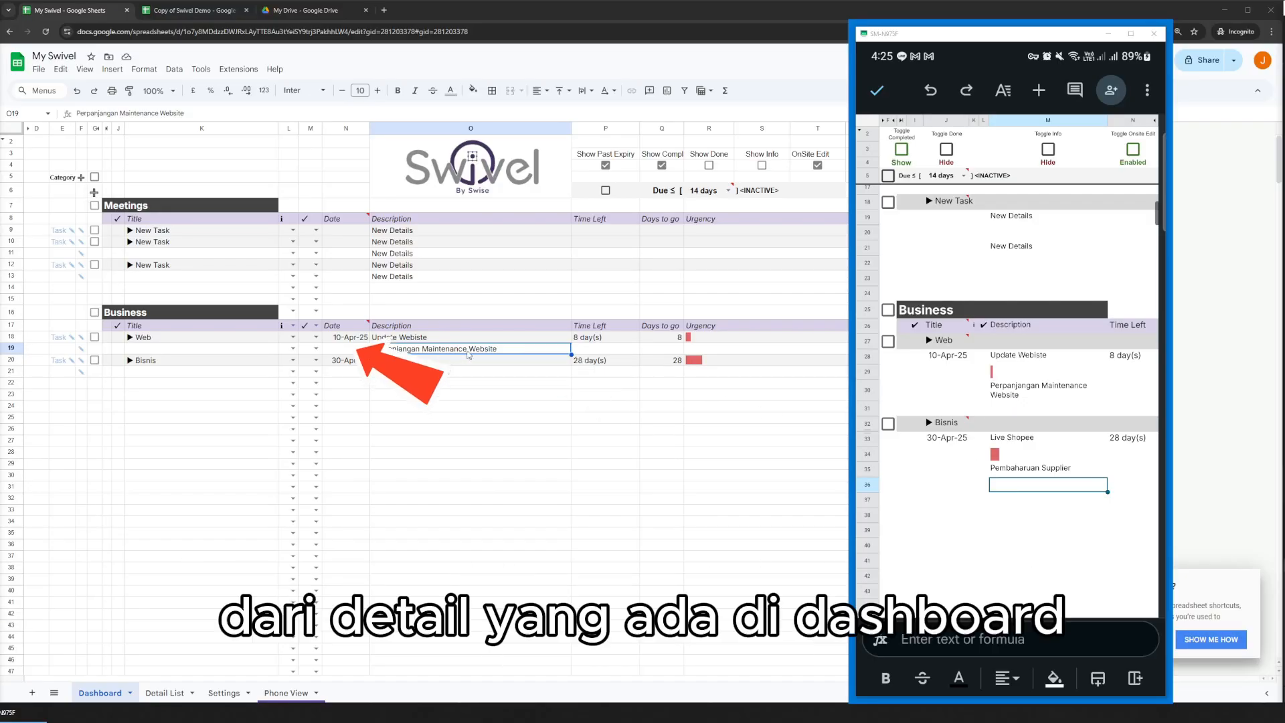
On the Dashboard, change the second Web detail to Perpanjangan Maintenance Website Swise and pick a date for it.
double_click(504, 354)
text(Swise)
key(Return)
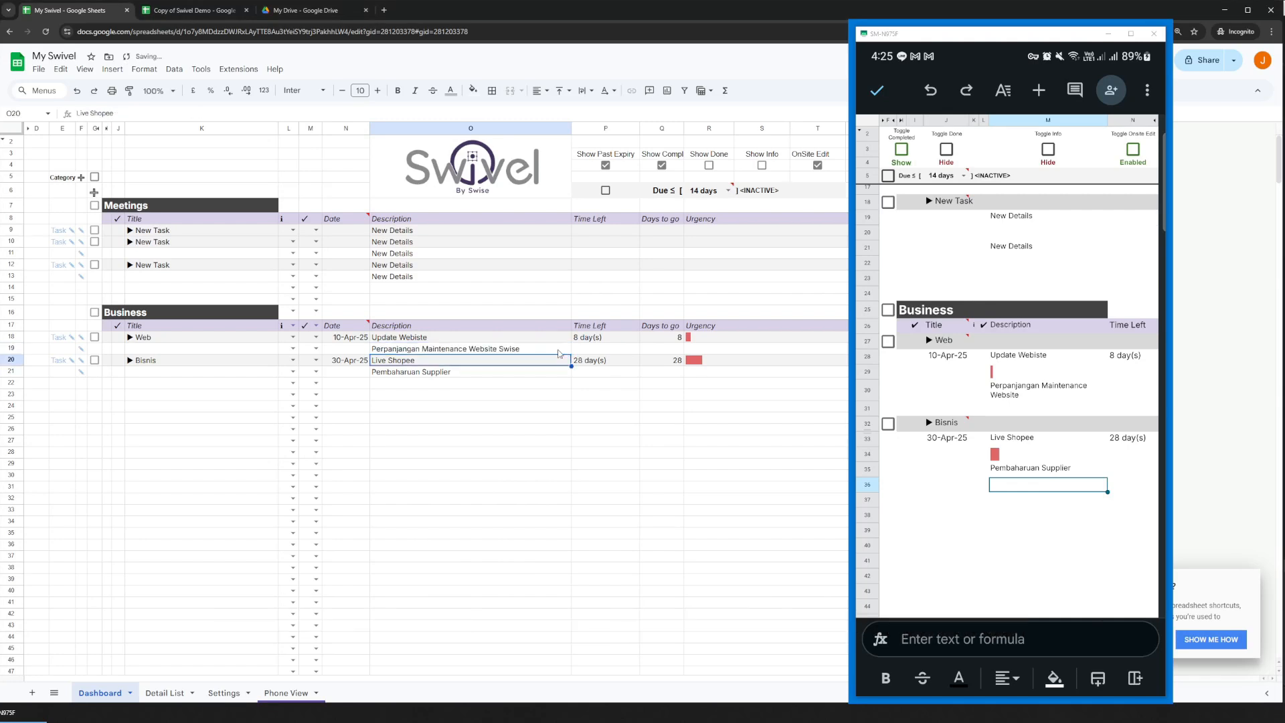
double_click(346, 354)
click(328, 418)
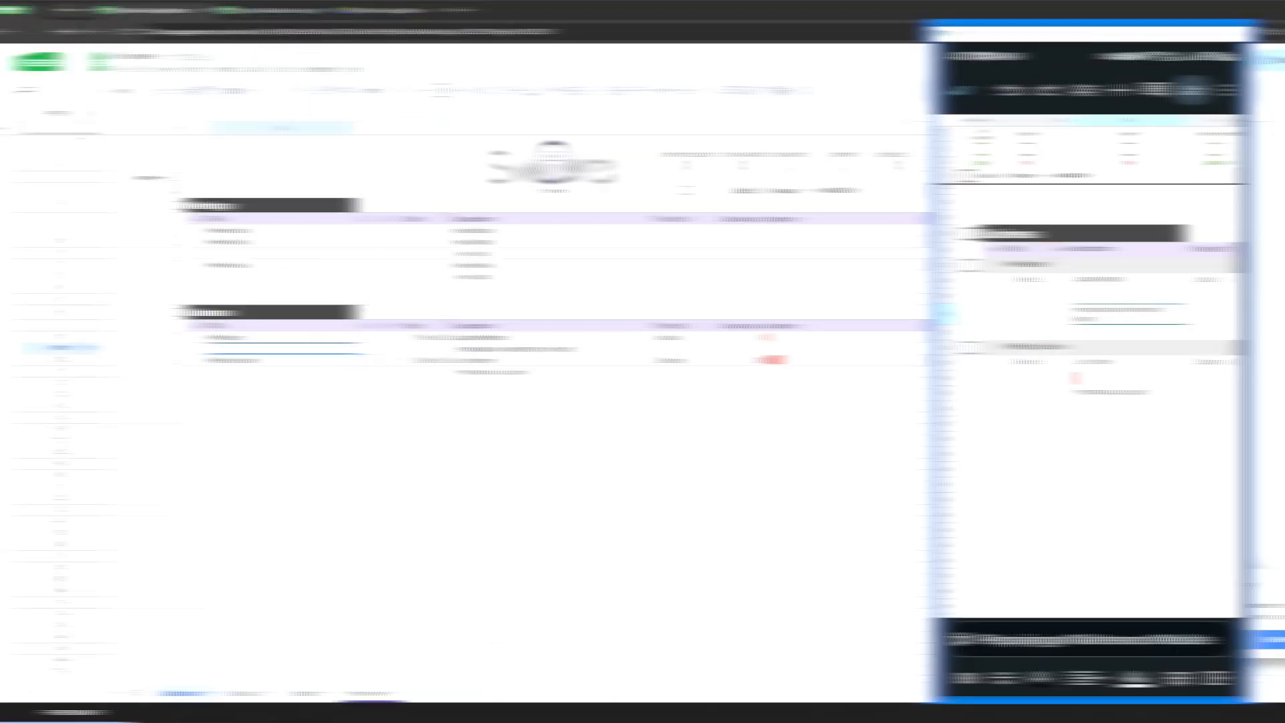
In Phone View, change the second Website detail to Perpanjangan Maintenance Website Swise and set its date to Apr 8, 2025.
double_click(1022, 319)
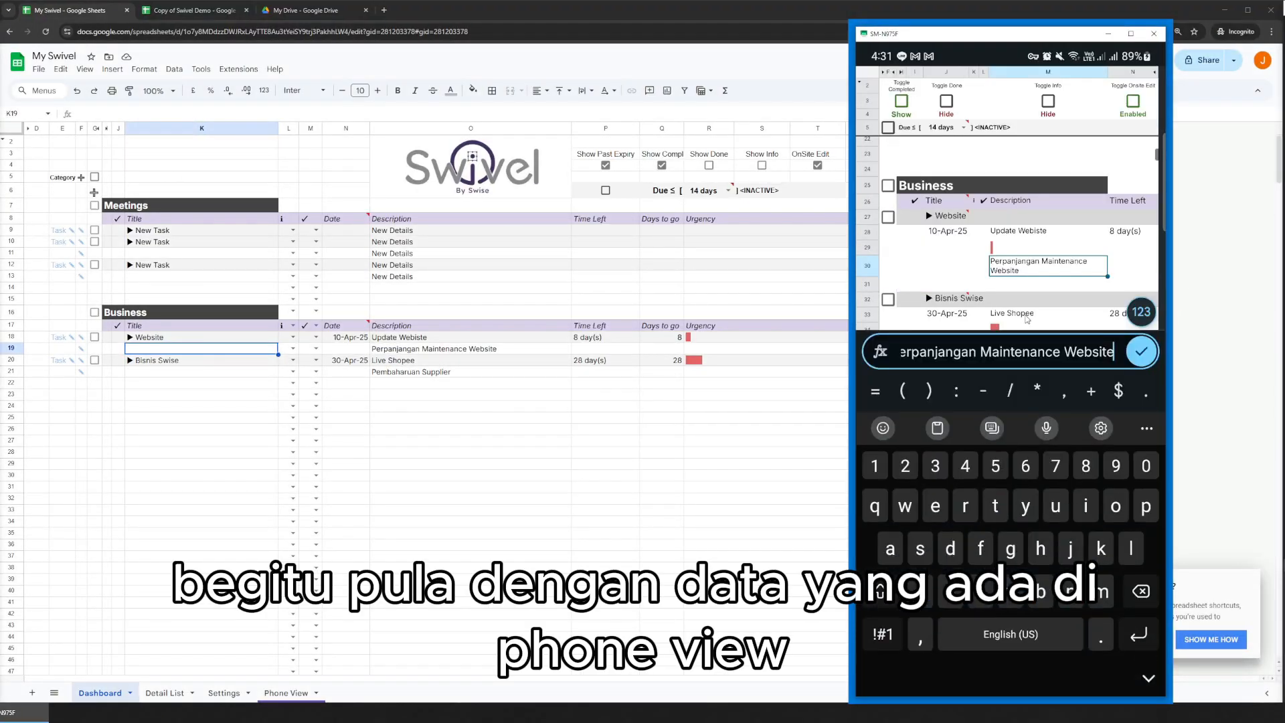
text(Swise)
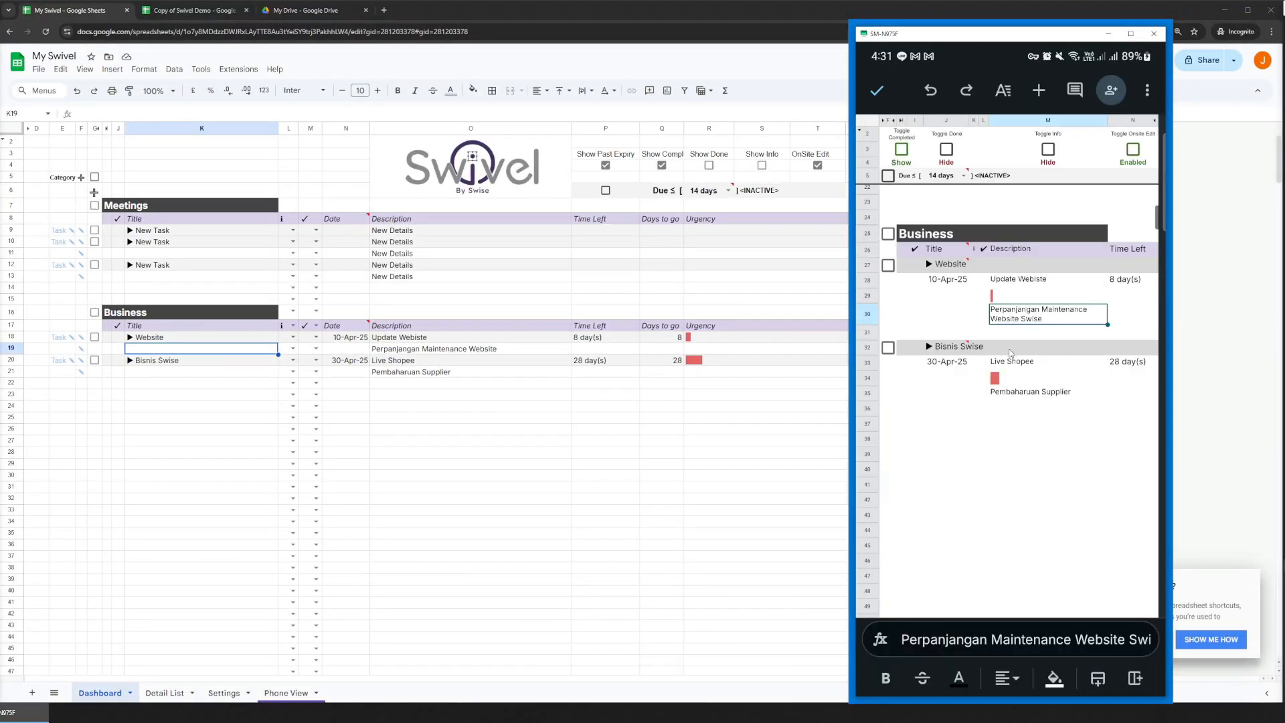
key(Return)
click(1104, 312)
click(975, 390)
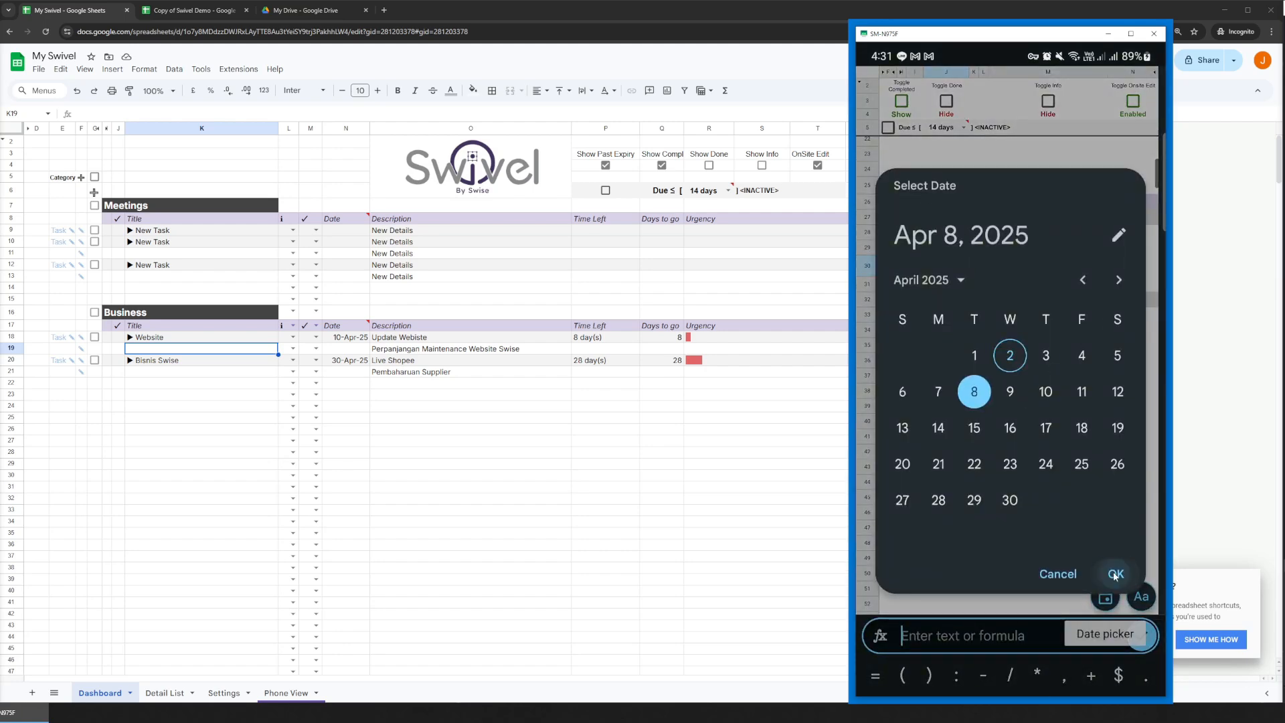
click(1115, 570)
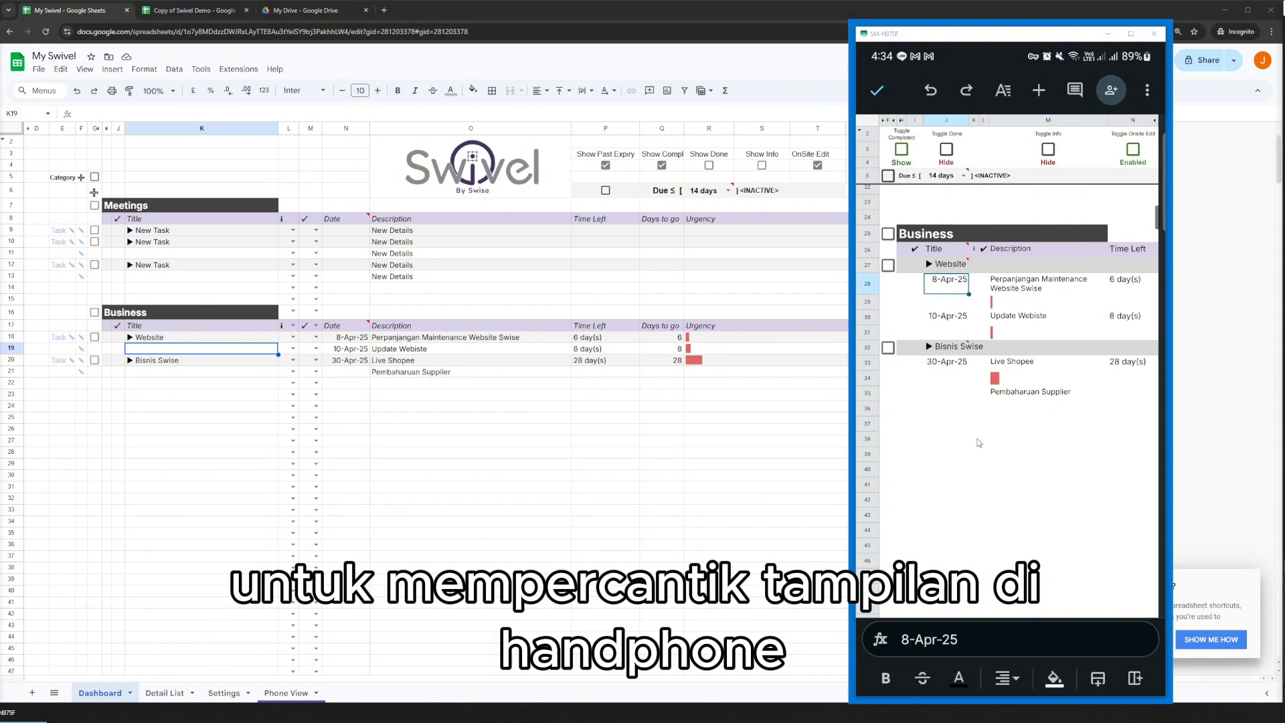
click(960, 318)
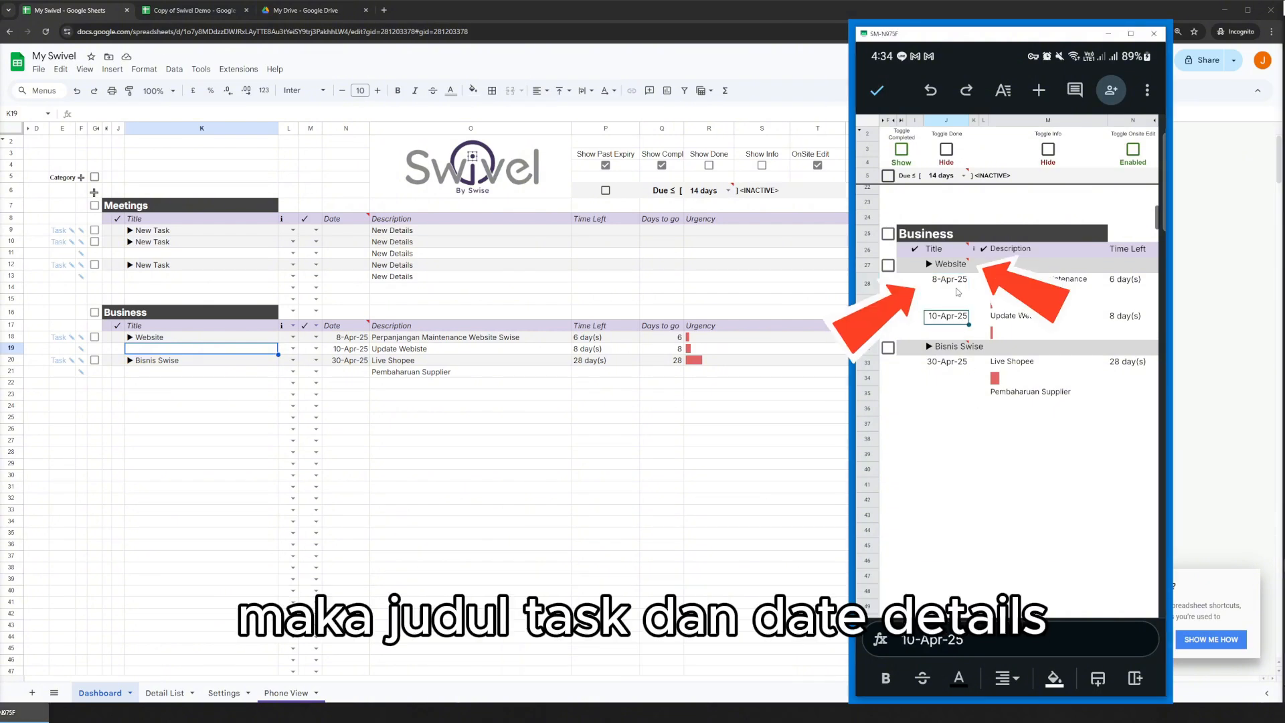
click(957, 282)
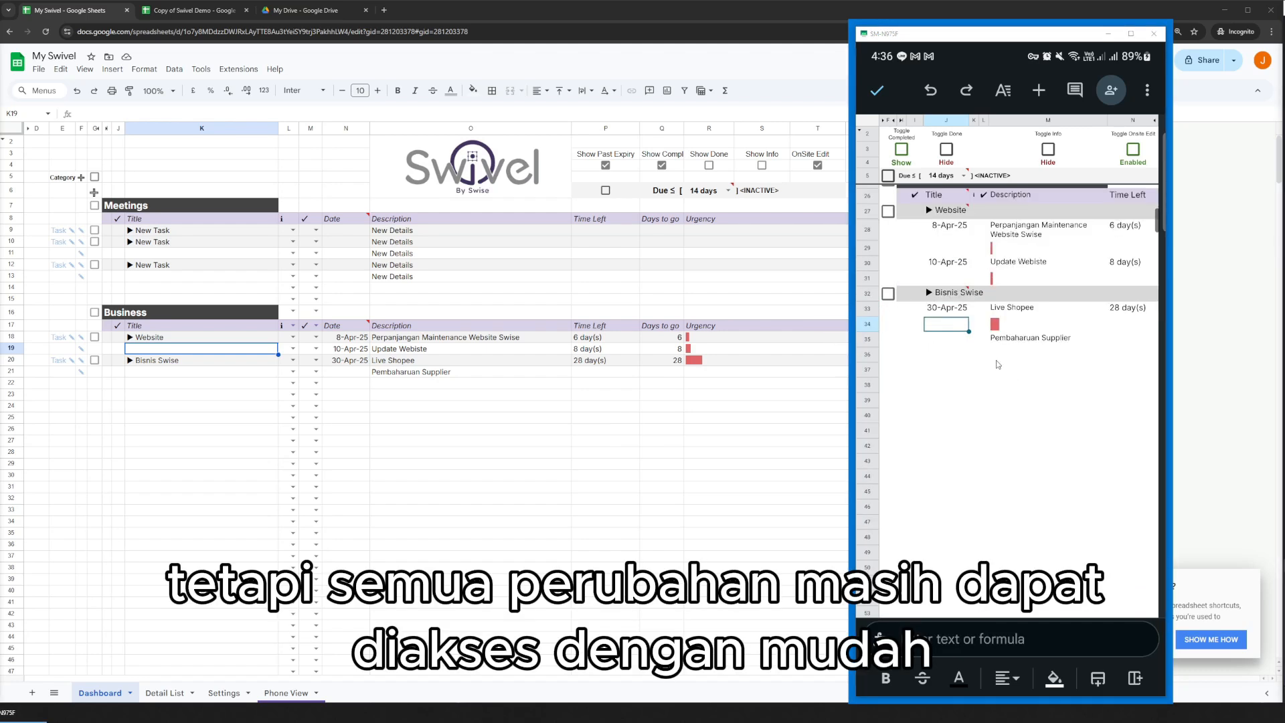
In Phone View, set the date of the Pembaharuan Supplier detail under Bisnis Swise to Apr 4, 2025.
click(946, 343)
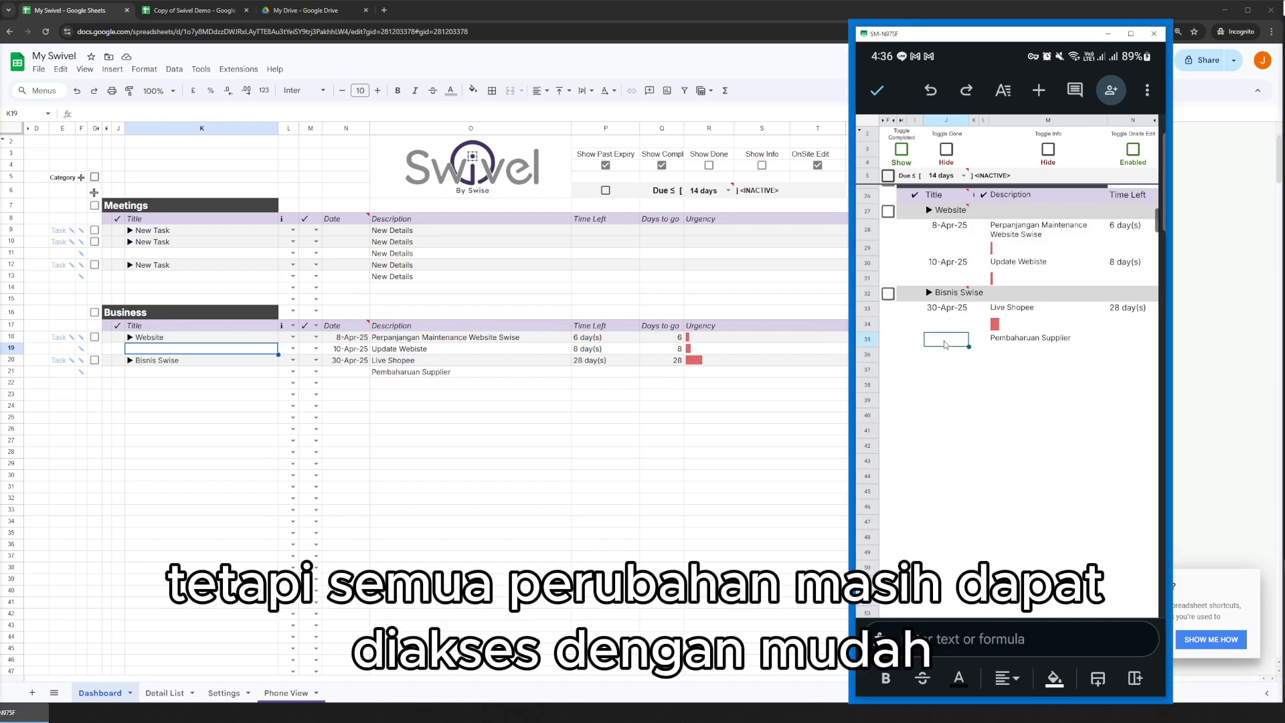
click(945, 343)
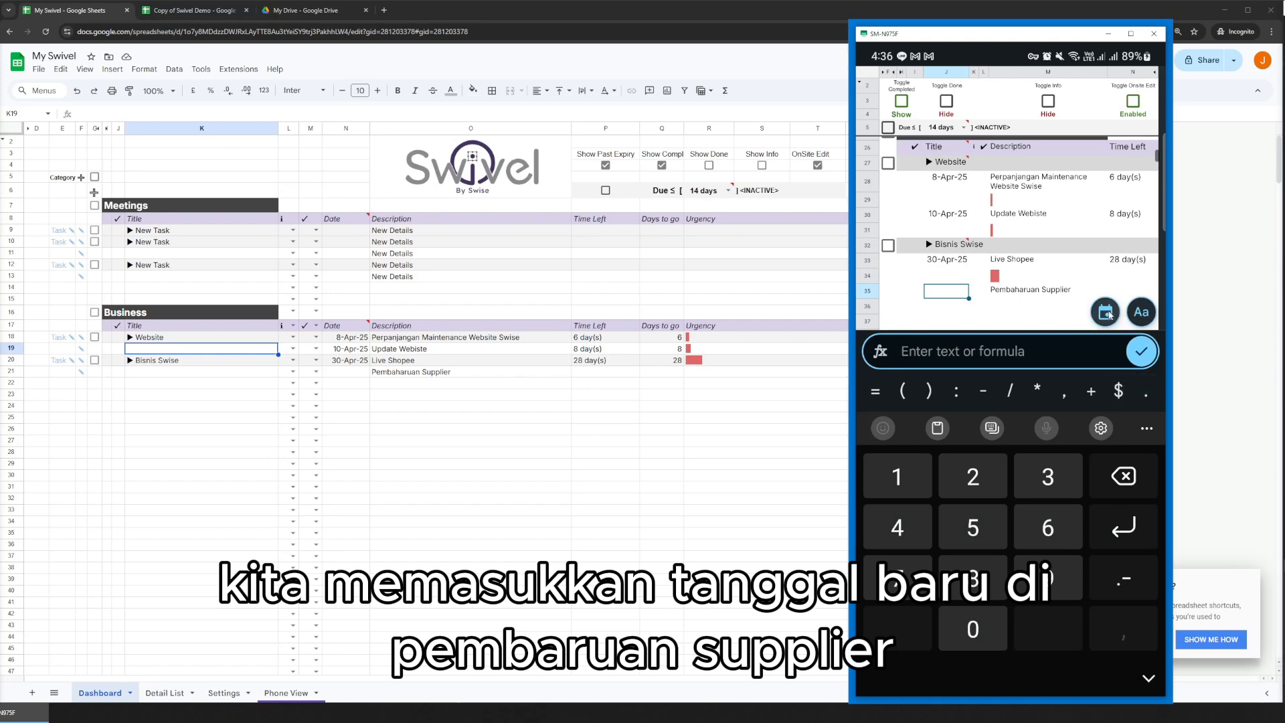
click(1107, 311)
click(1081, 356)
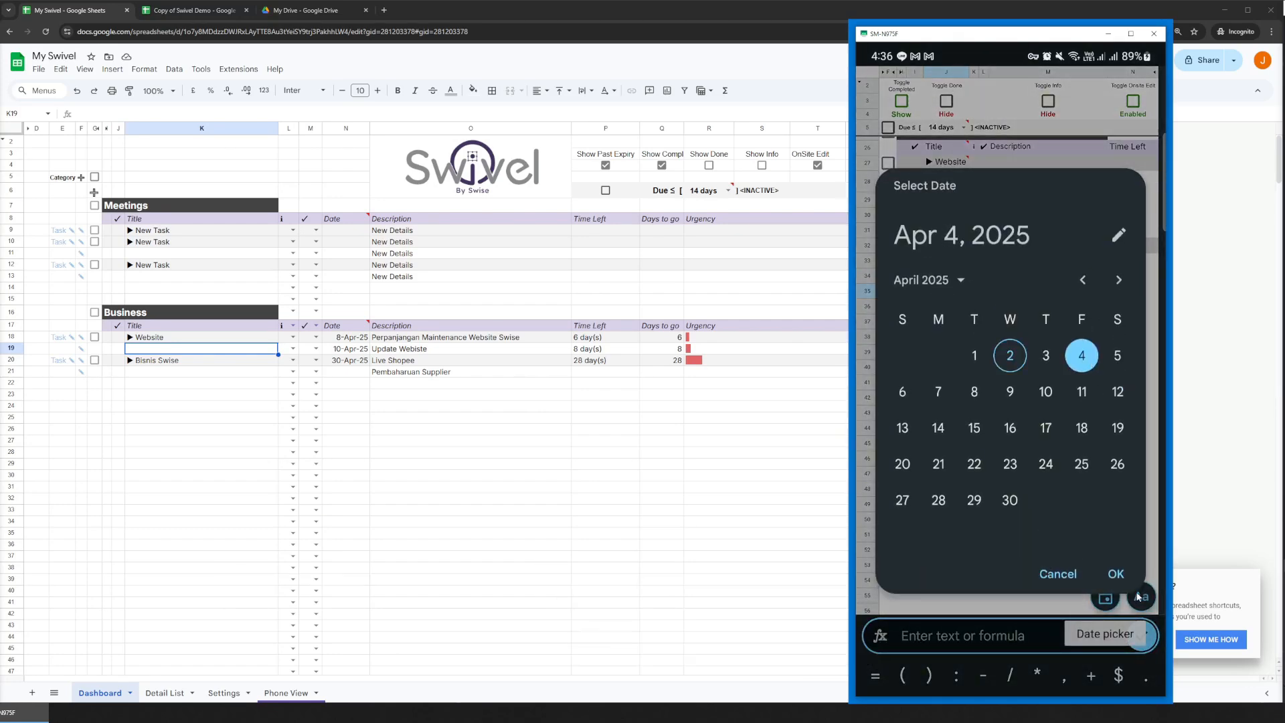
click(1116, 573)
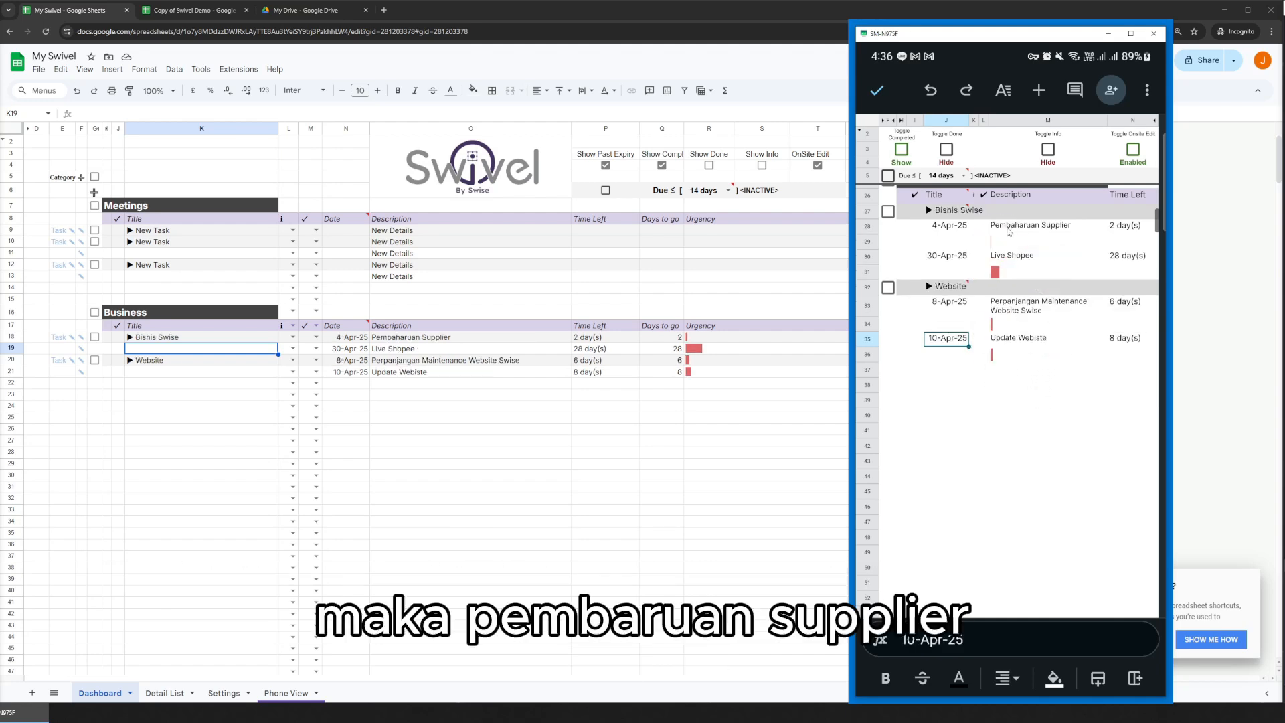
click(1008, 227)
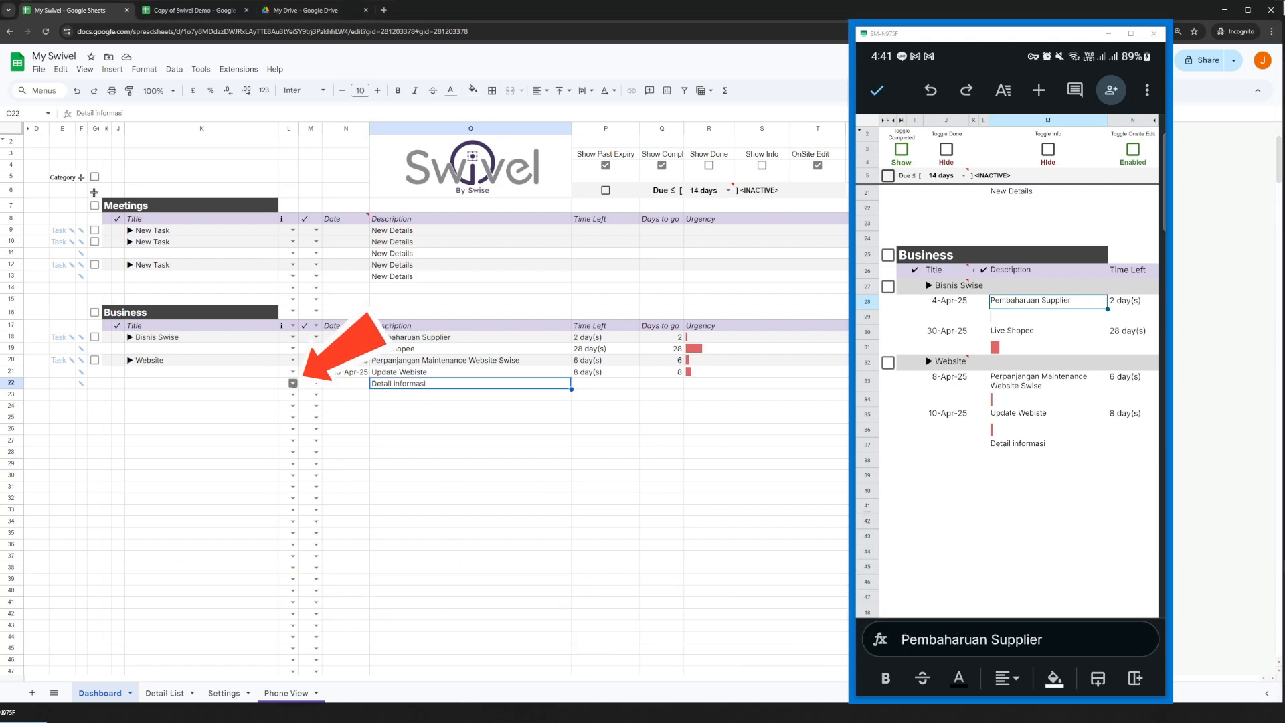
On the Dashboard, mark the Detail informasi row under Website as info and turn on Show Info.
click(293, 384)
click(292, 399)
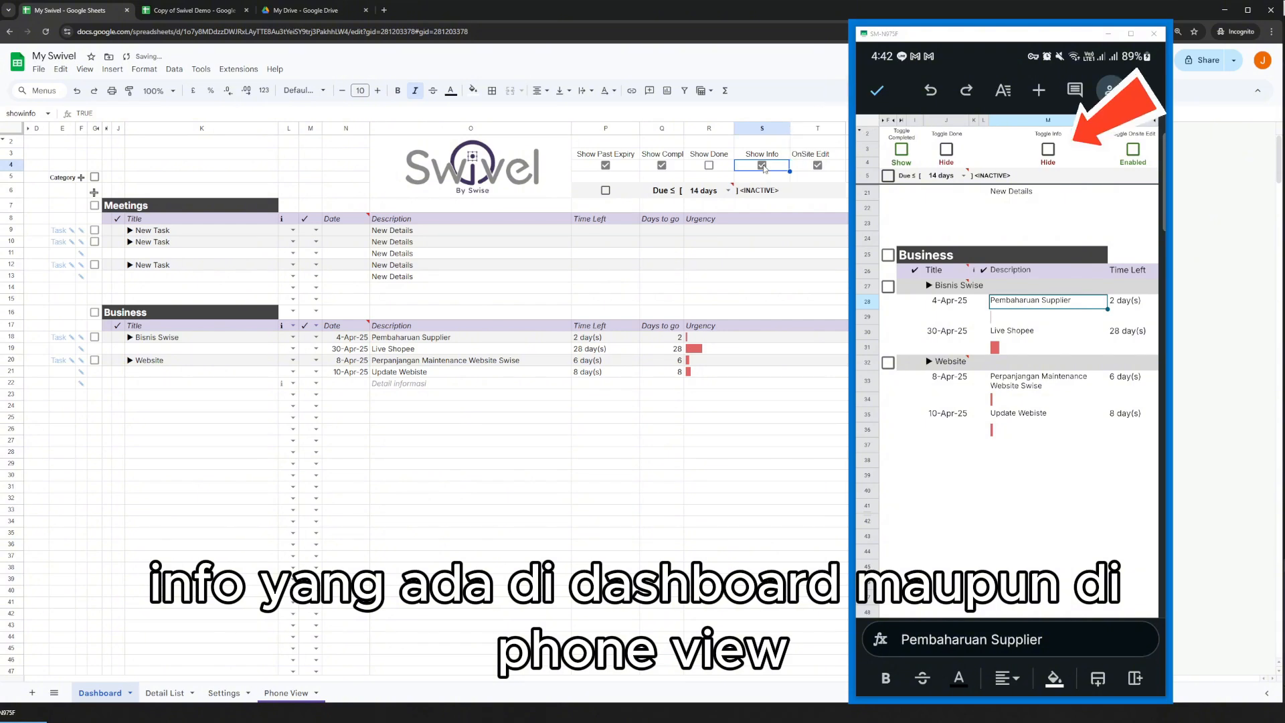
click(764, 168)
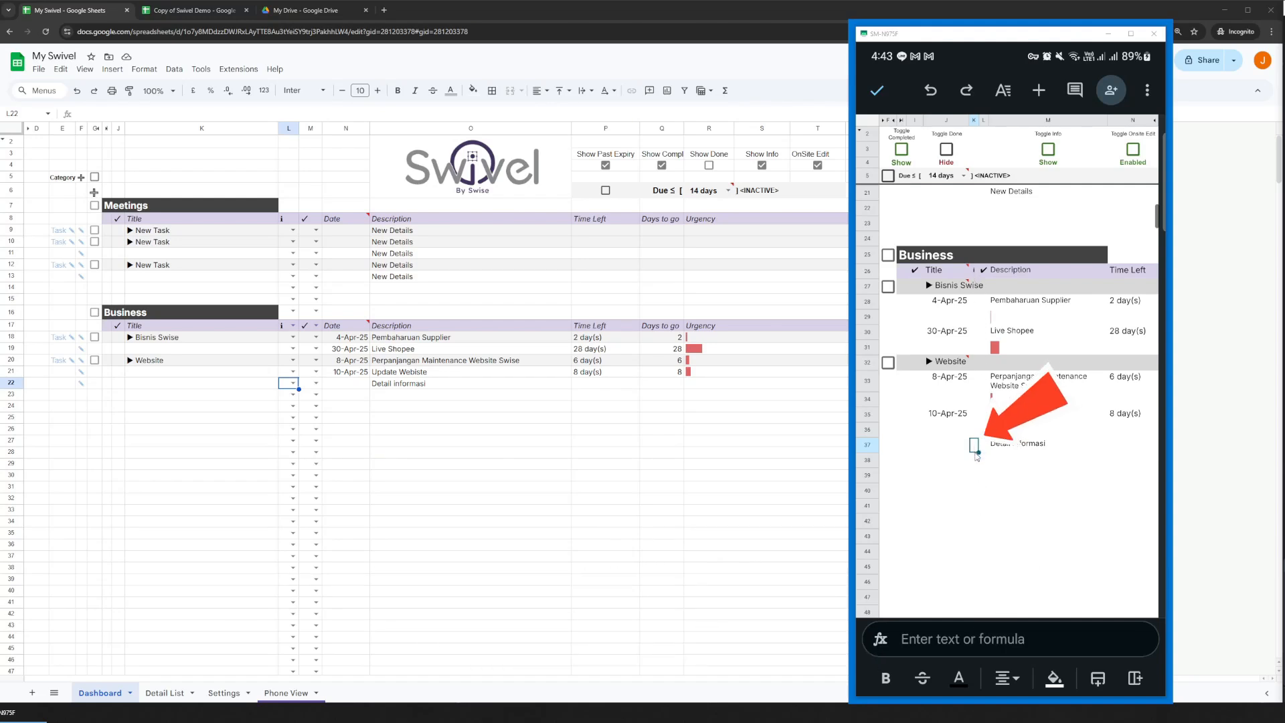
In Phone View, mark the Detail informasi row under Website as info by entering i in its info cell.
click(974, 444)
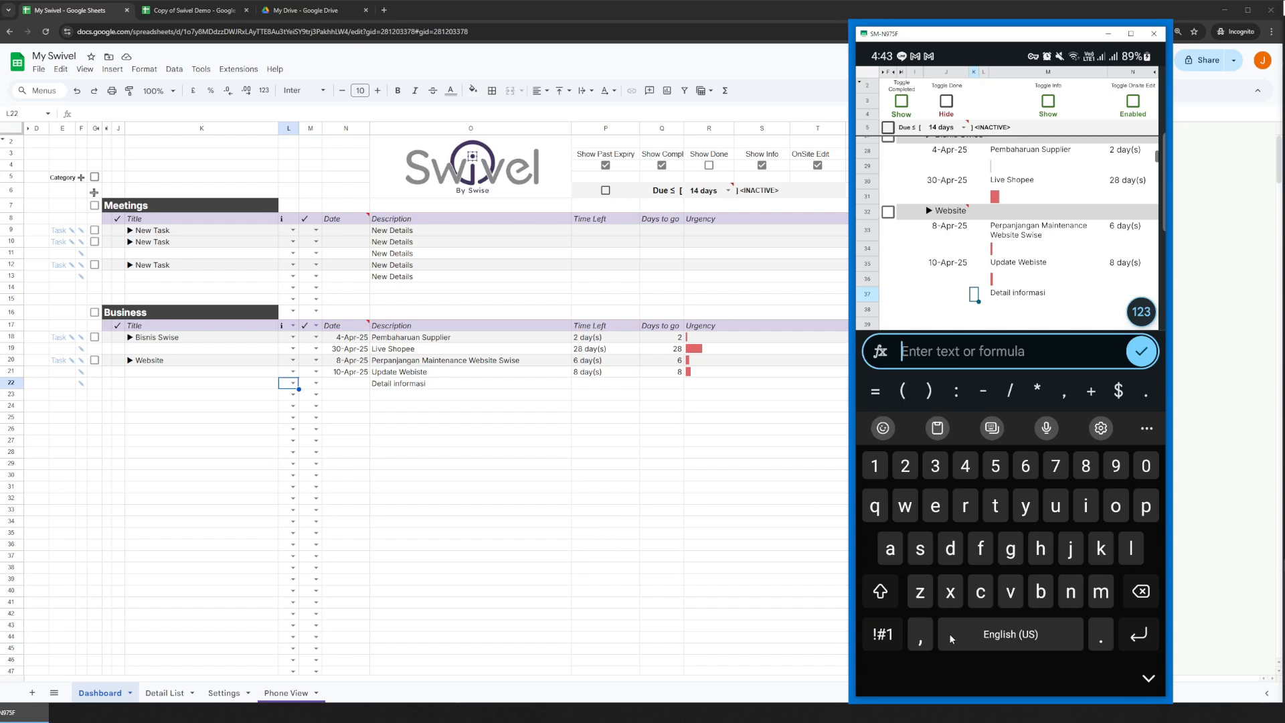
text(i)
click(1140, 352)
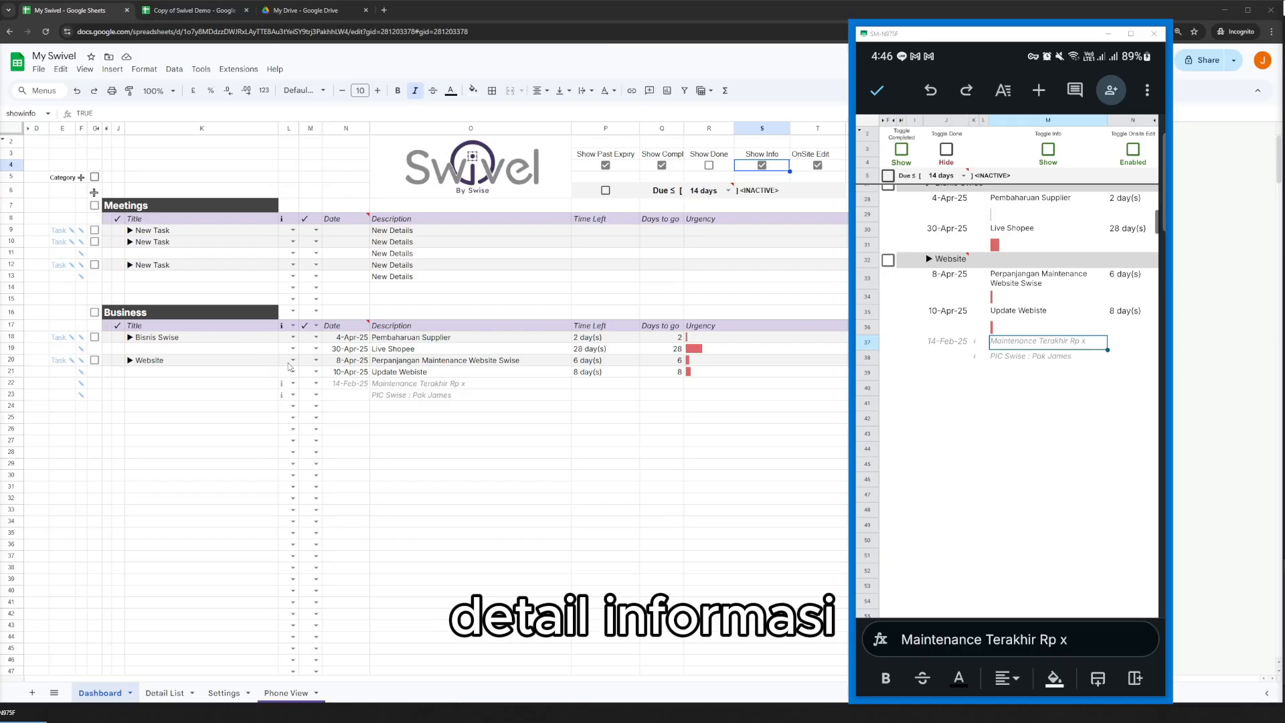
Examine the last-maintenance and PIC info rows under Website on the Dashboard and toggle Show Info.
click(444, 390)
click(473, 396)
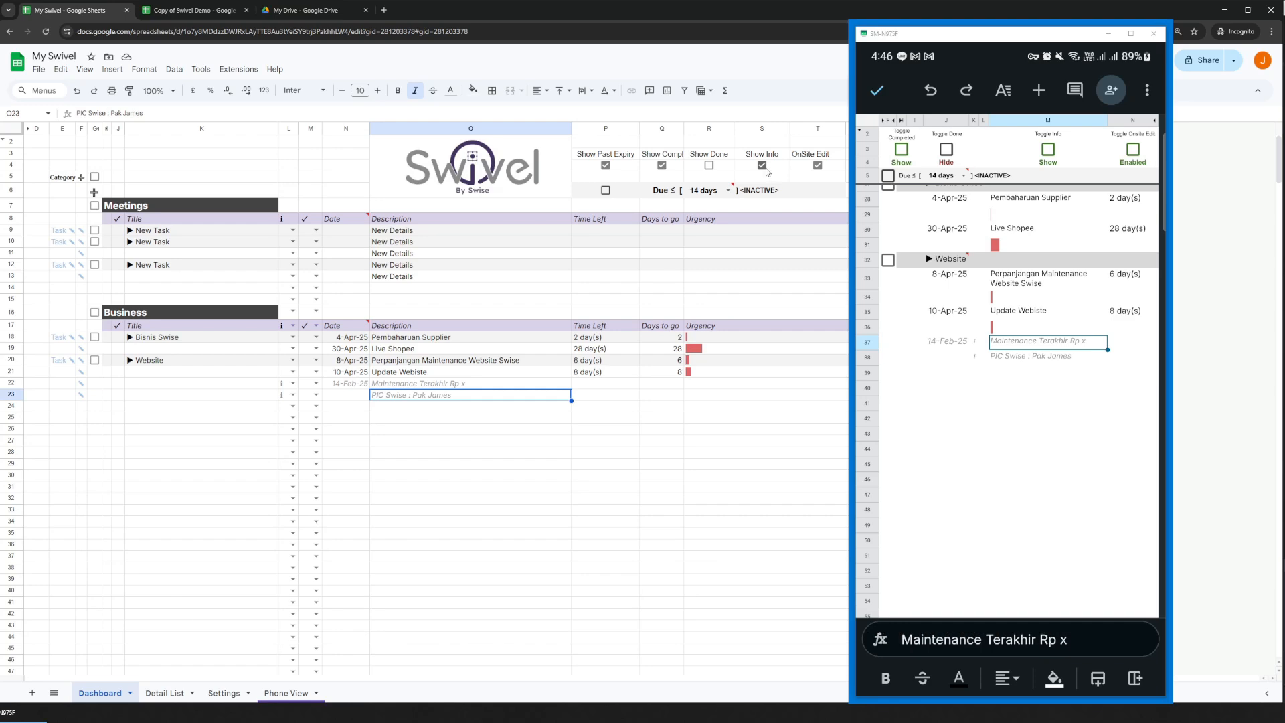
click(762, 166)
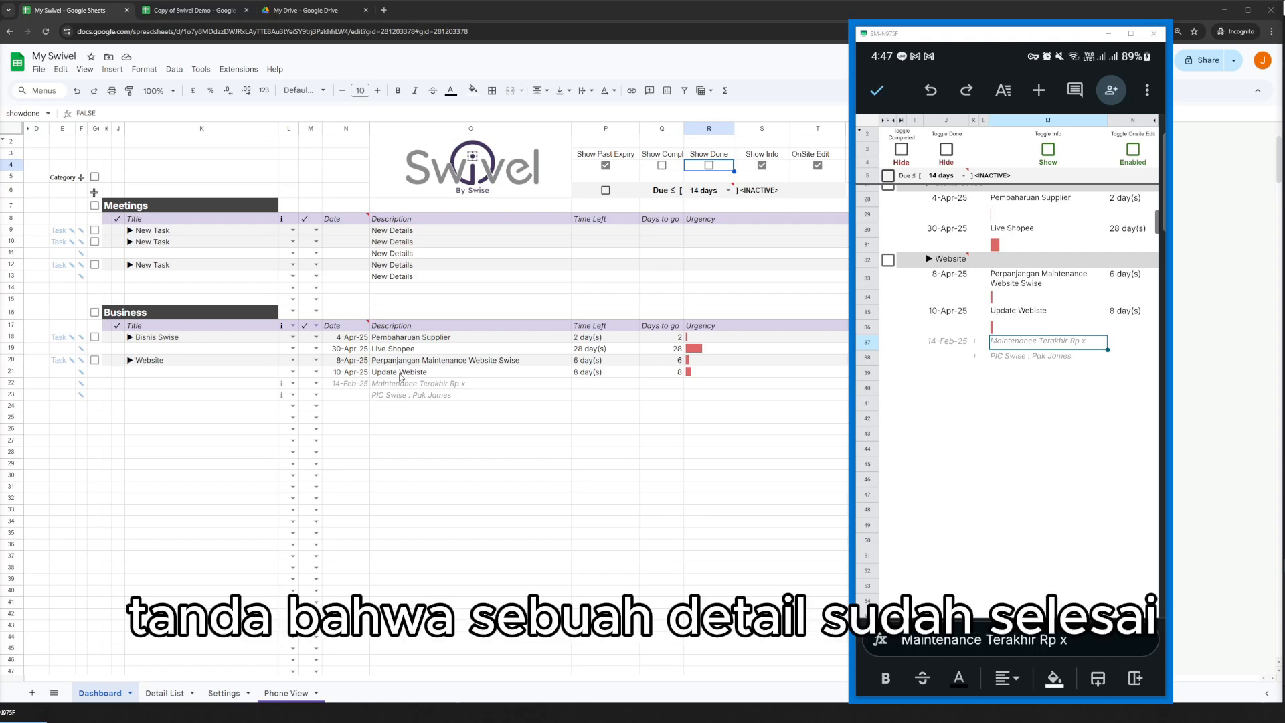
Mark the Update Webiste detail as done on the Dashboard and turn on Show Done.
click(316, 371)
click(311, 399)
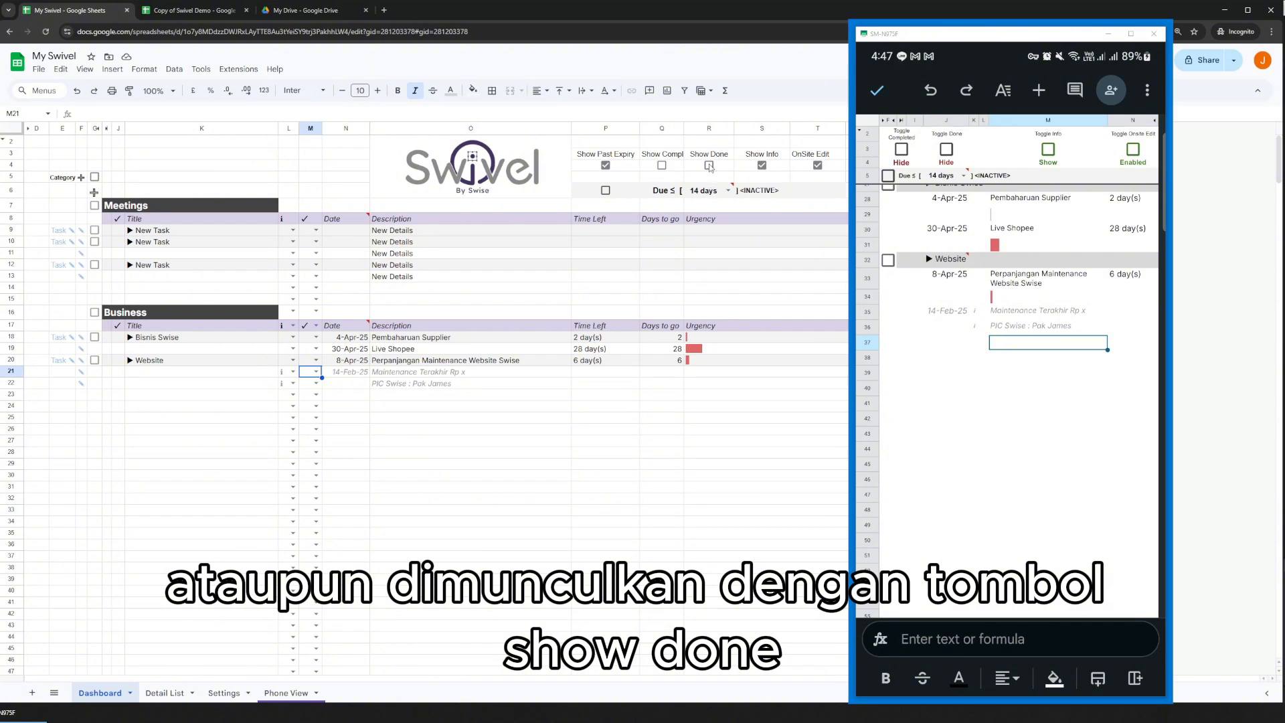
click(709, 165)
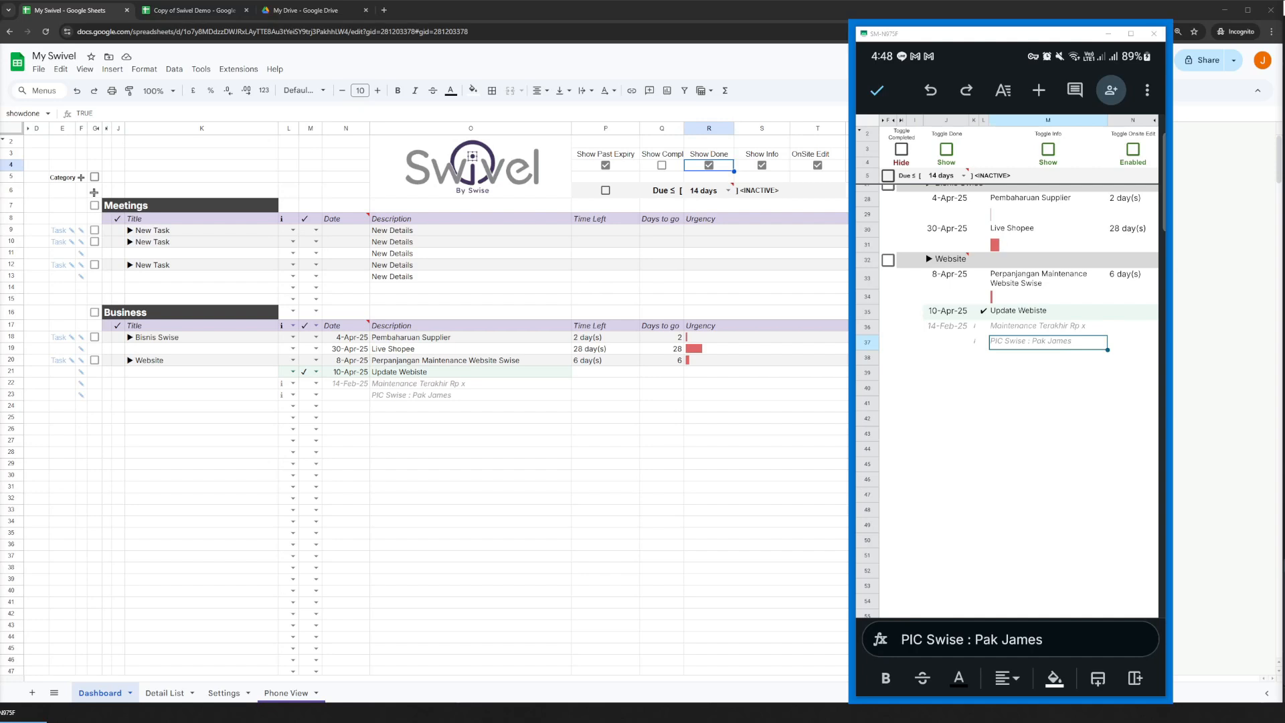
Clear the done mark from the Update Webiste detail in Phone View.
click(983, 312)
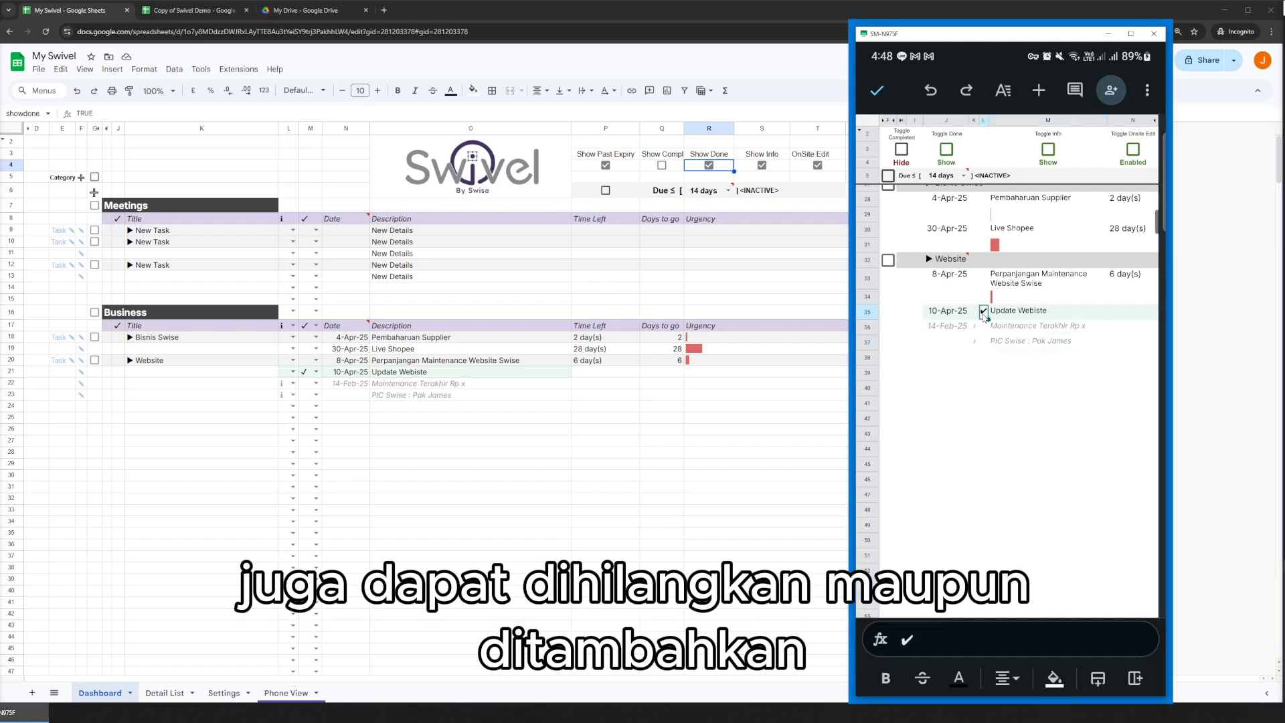
click(932, 659)
key(BackSpace)
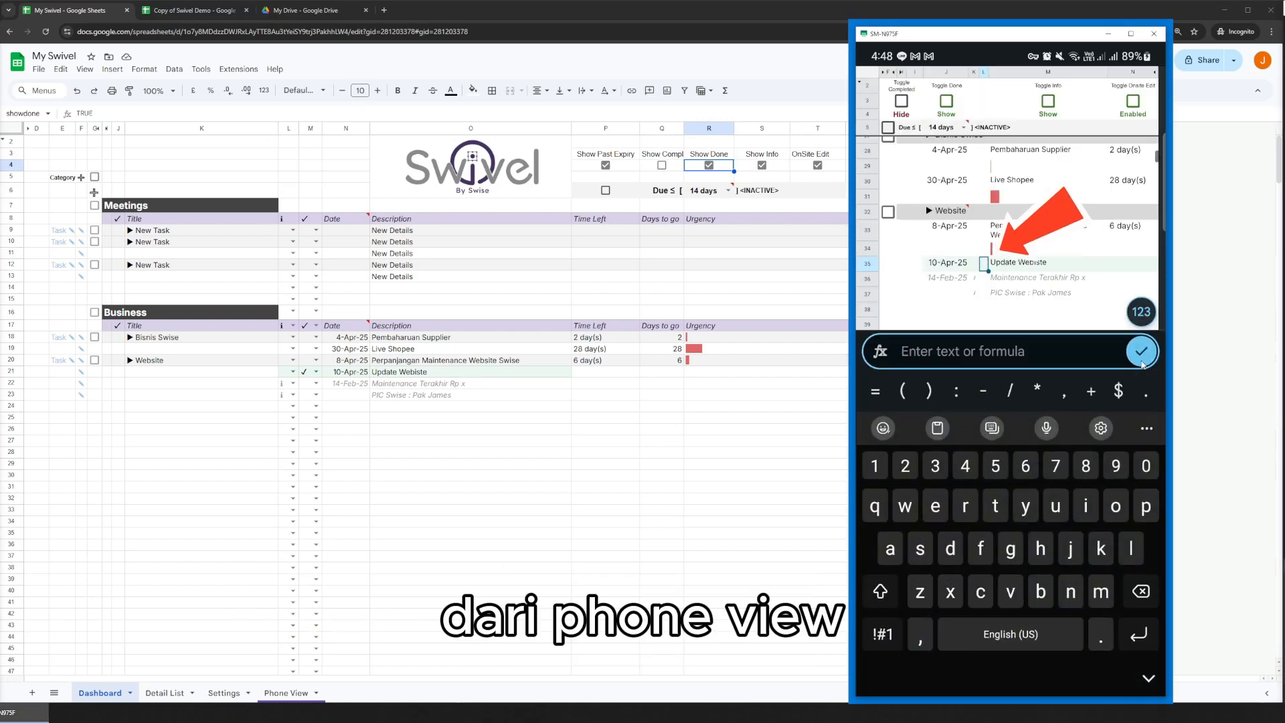
click(1142, 363)
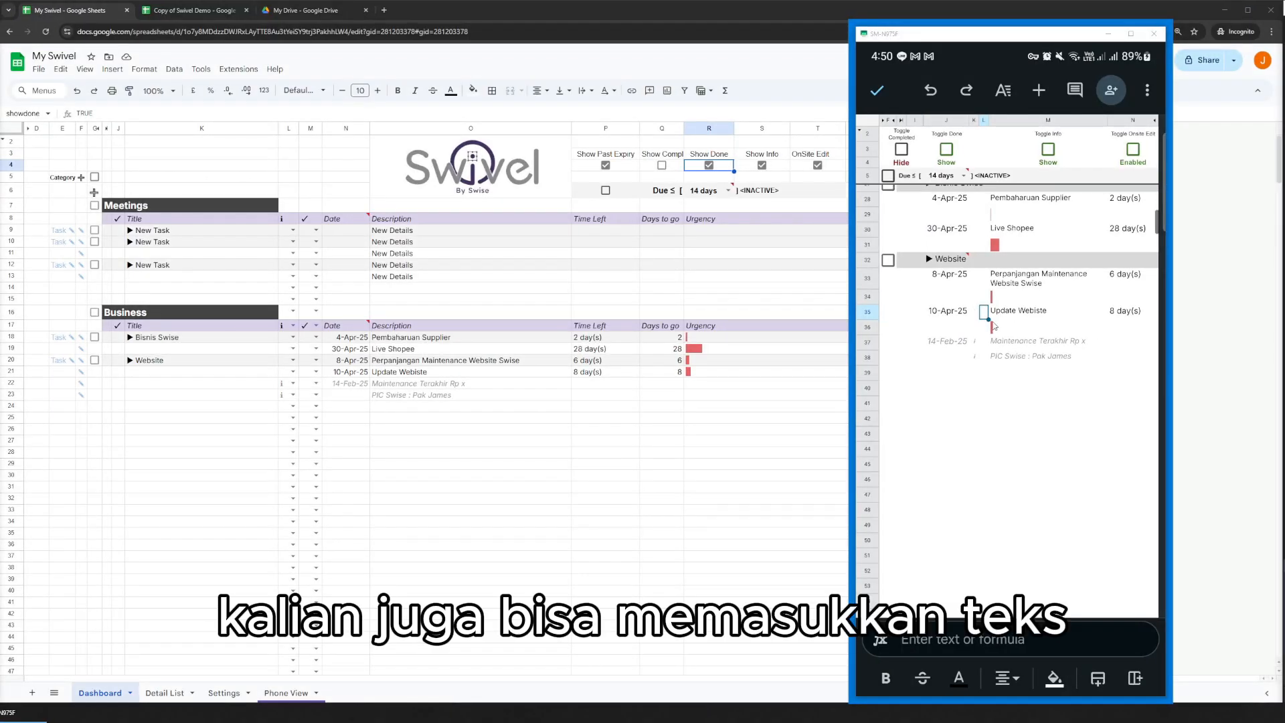
In Phone View, mark the Update Webiste detail as done by entering d in its done cell.
click(986, 637)
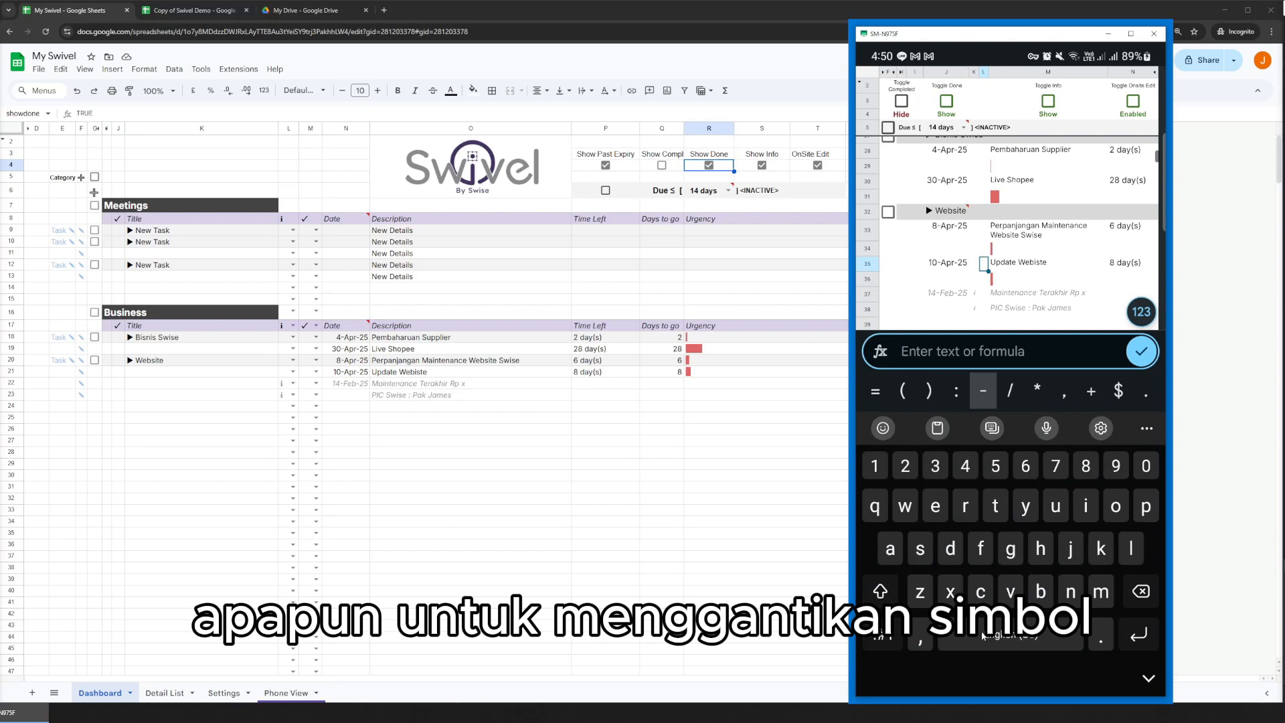
text(d)
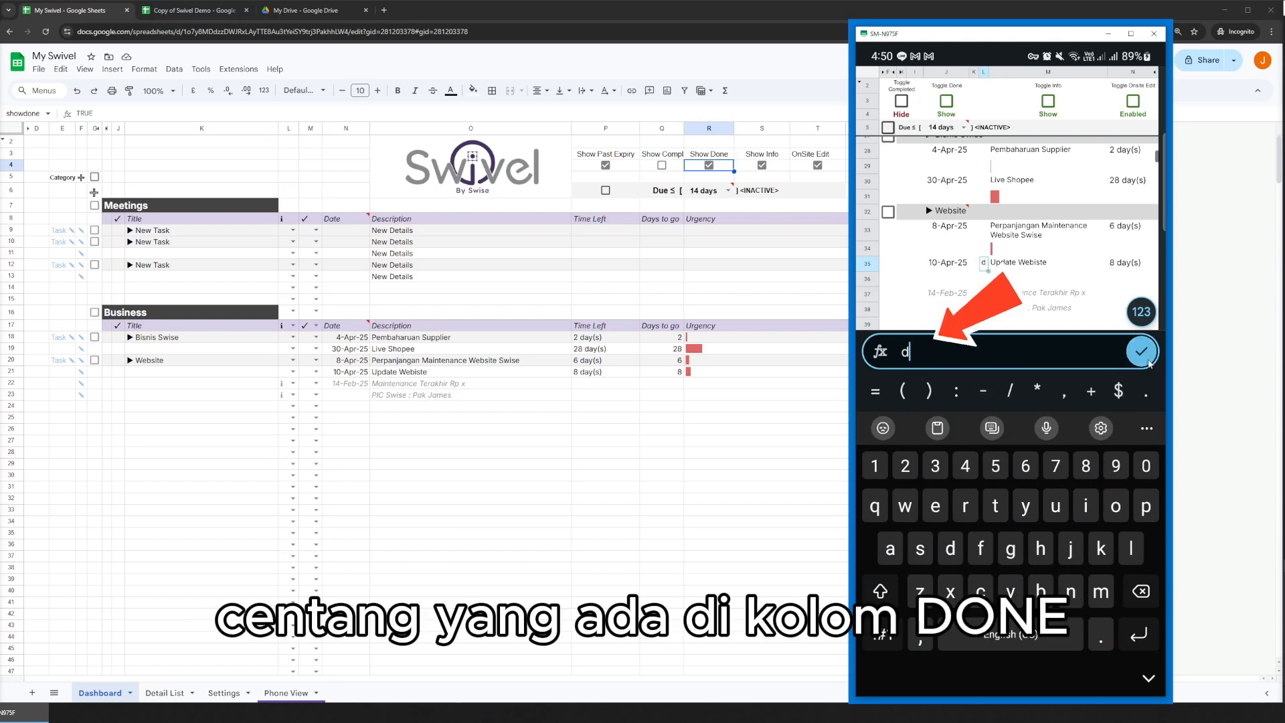
key(Return)
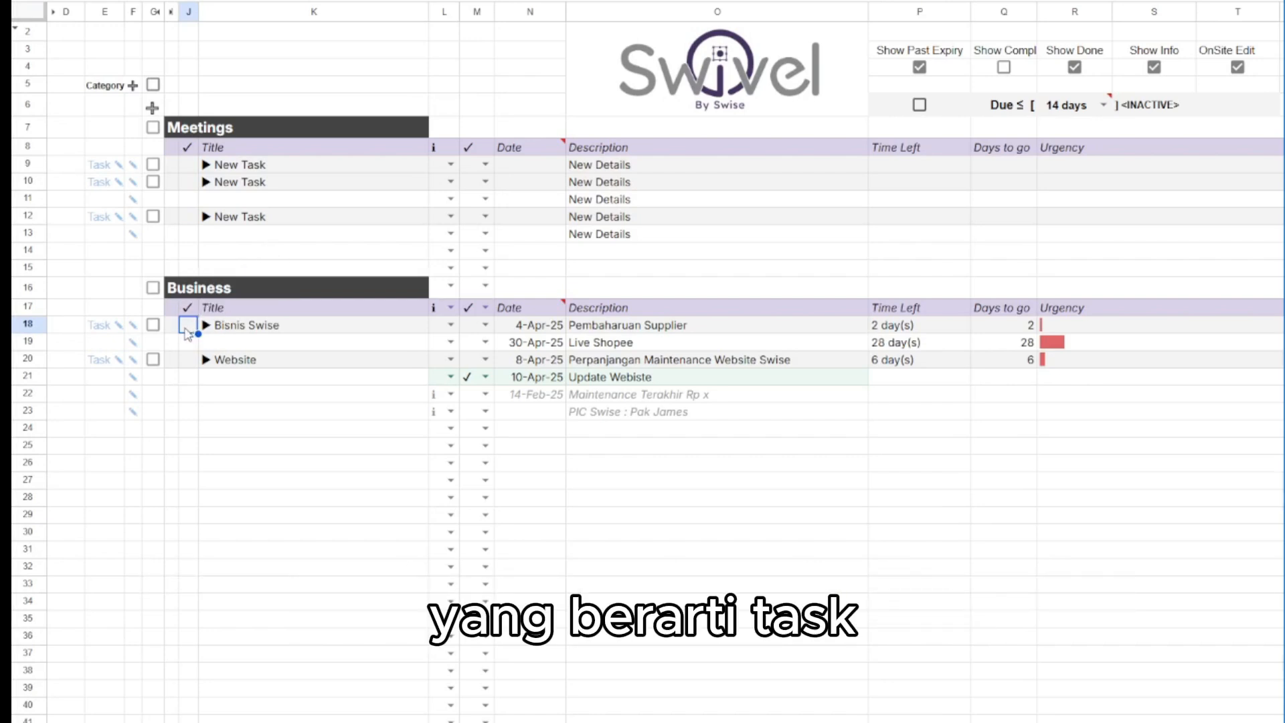
On the Dashboard, mark the Bisnis Swise task complete with d, turn on Show Compl and select its completion mark.
text(d)
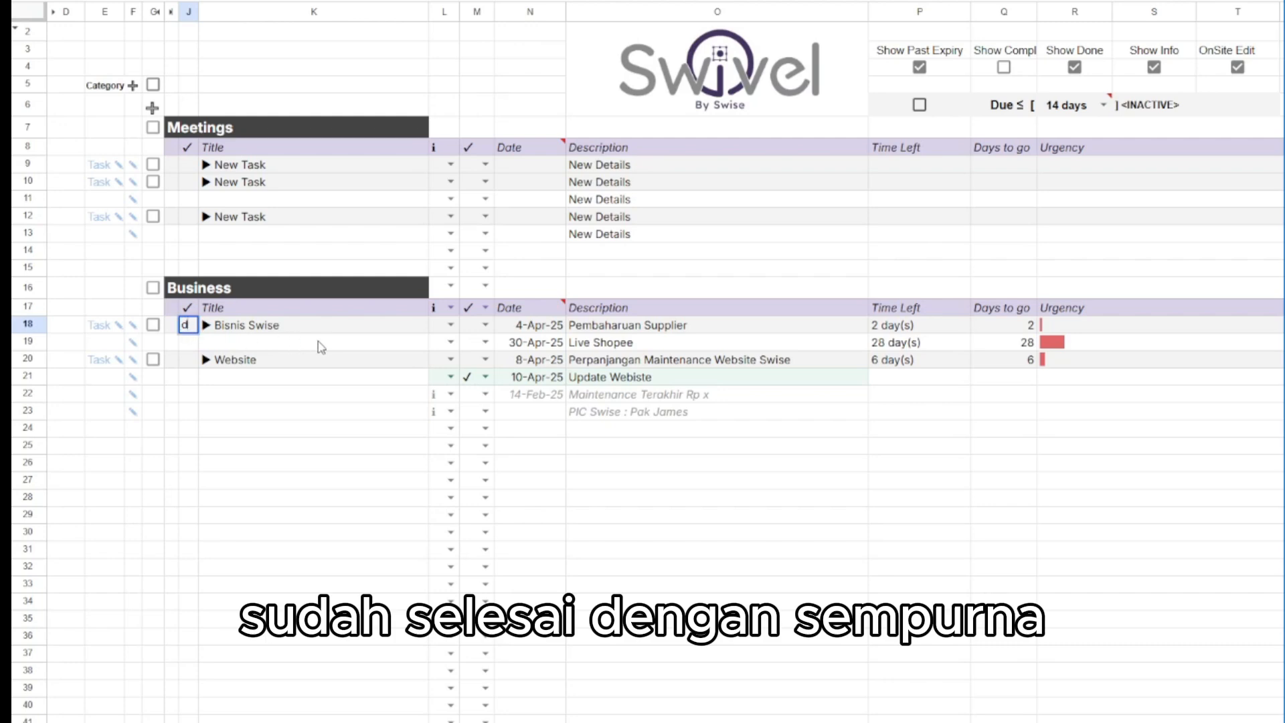
key(Return)
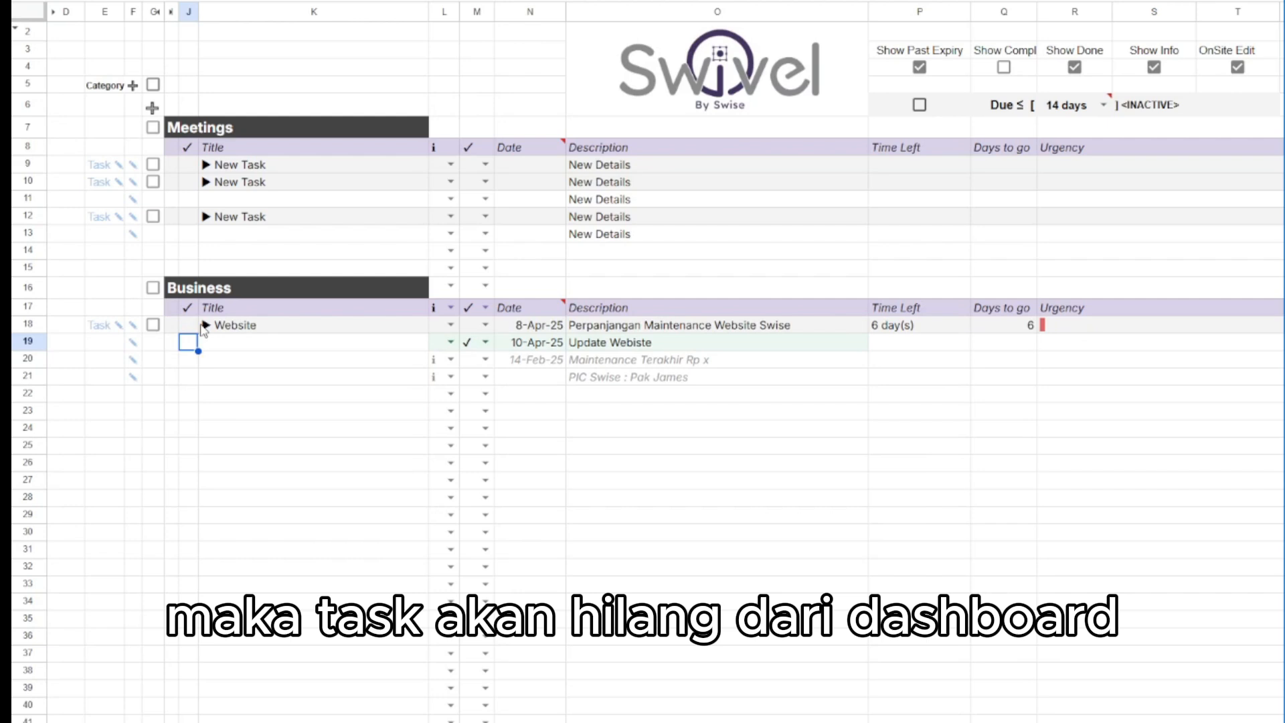
click(1004, 69)
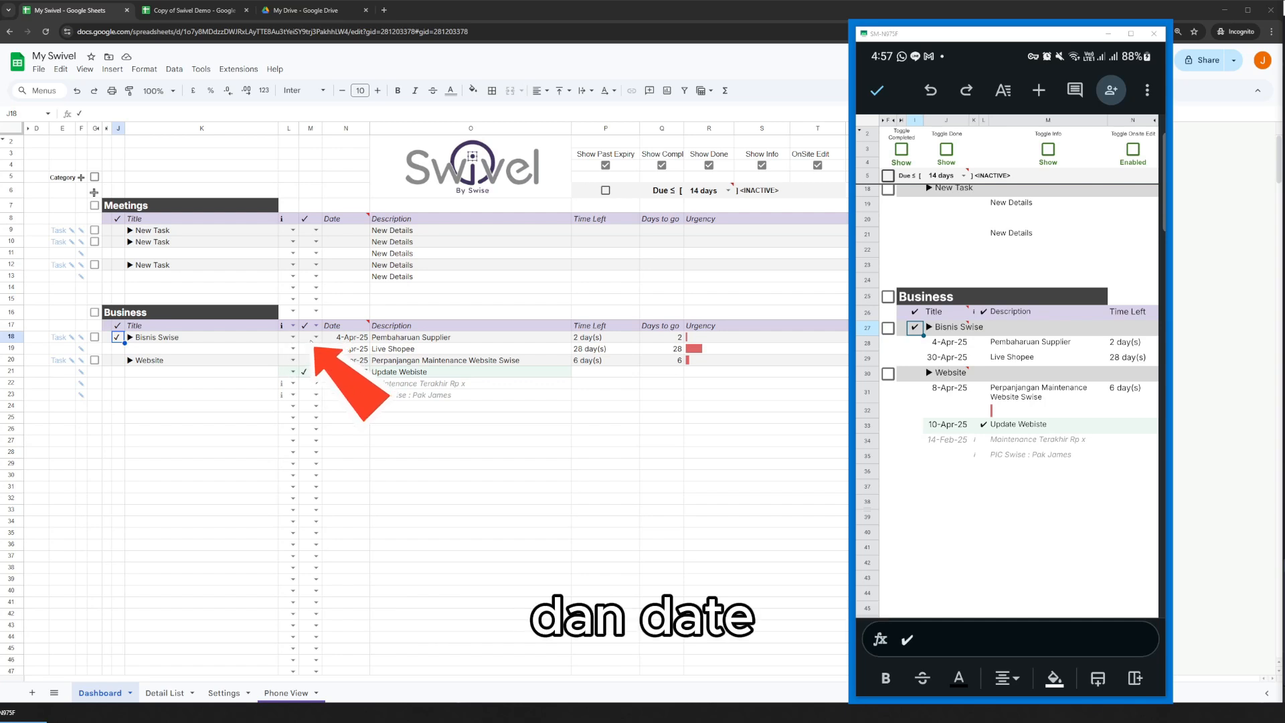
click(121, 339)
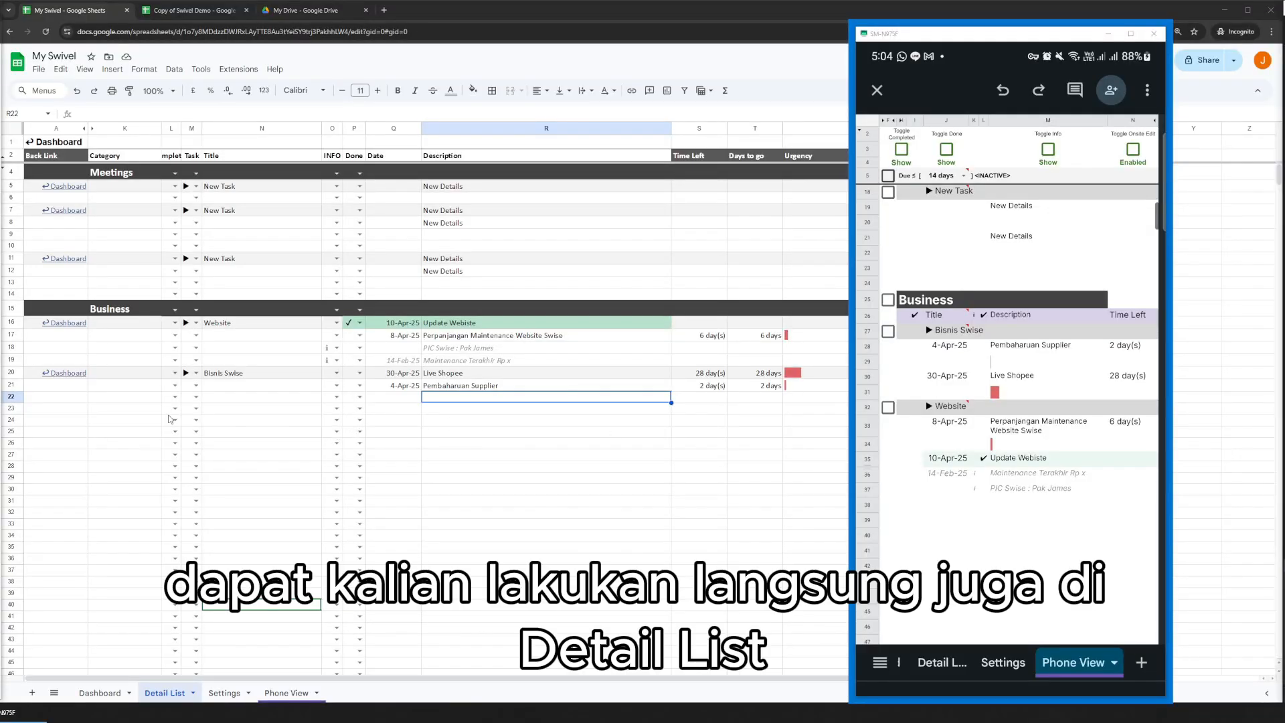
In Detail List, add a task titled Task baru in row 24 with the description Detail baru.
click(196, 420)
click(199, 440)
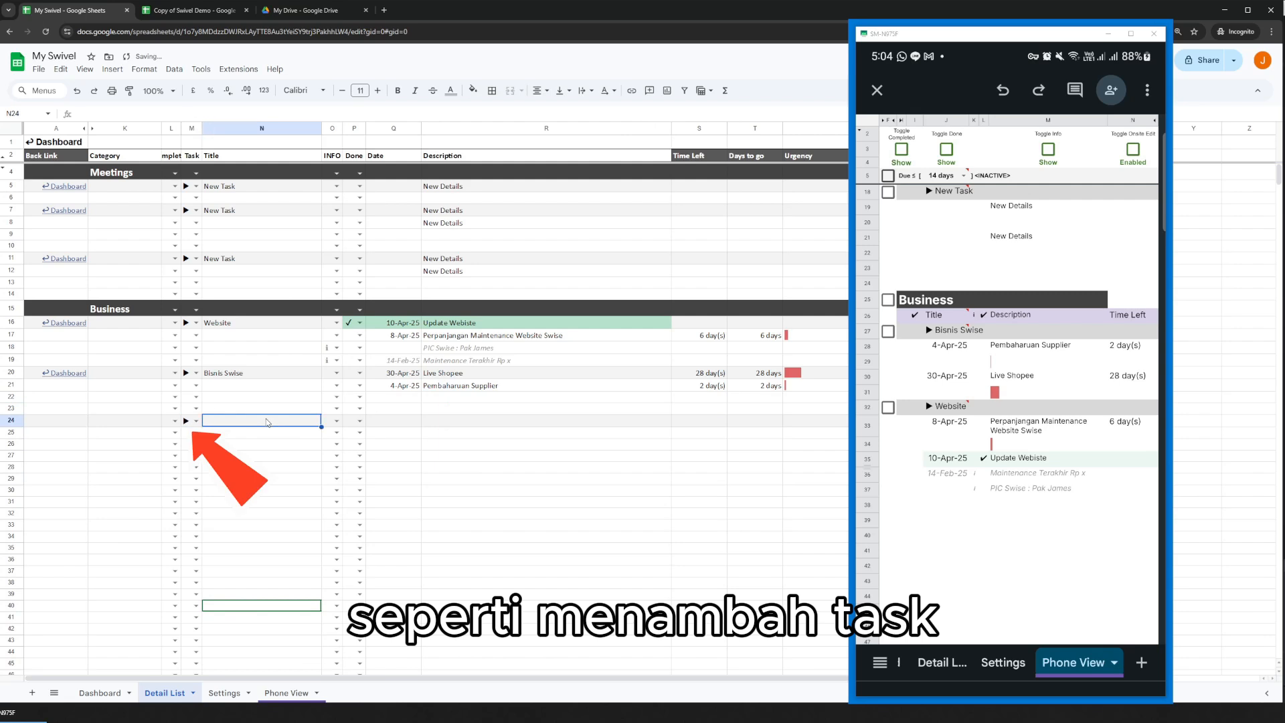
text(Task baru)
click(542, 421)
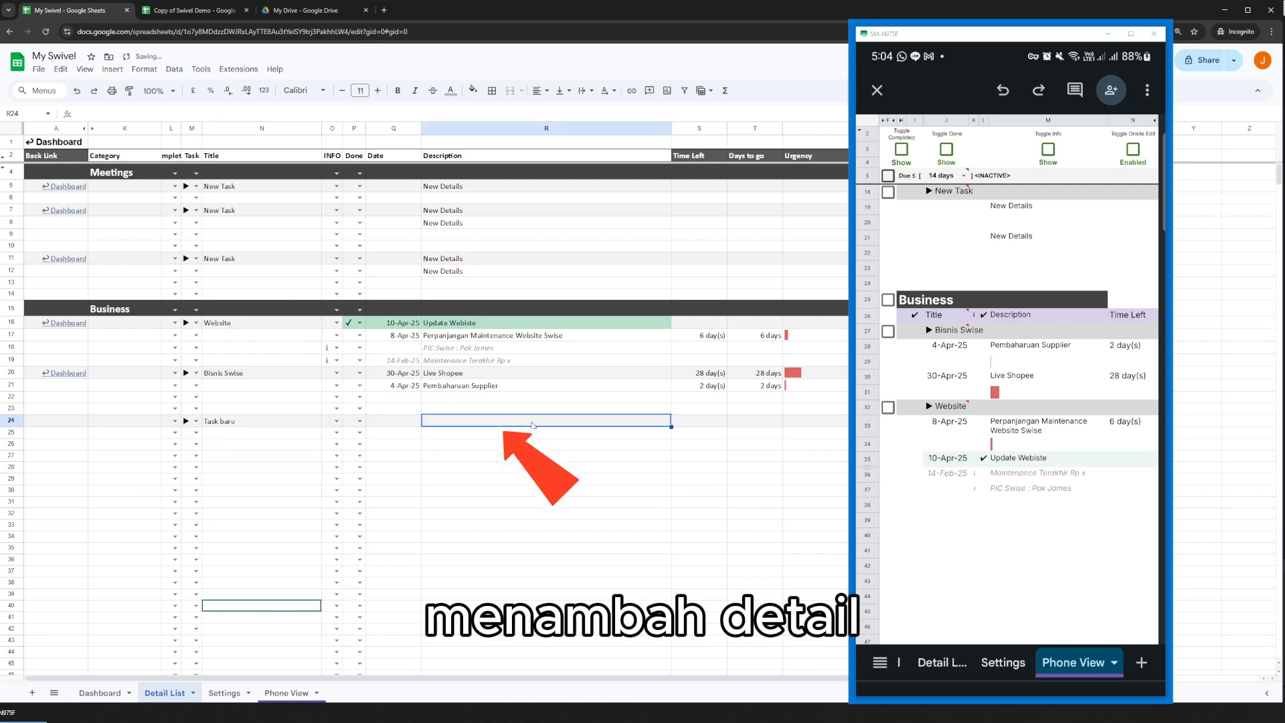
text(Detail baru)
key(Return)
Set the date of Detail baru to 18-Apr-25 in Detail List and mark it as done.
double_click(402, 421)
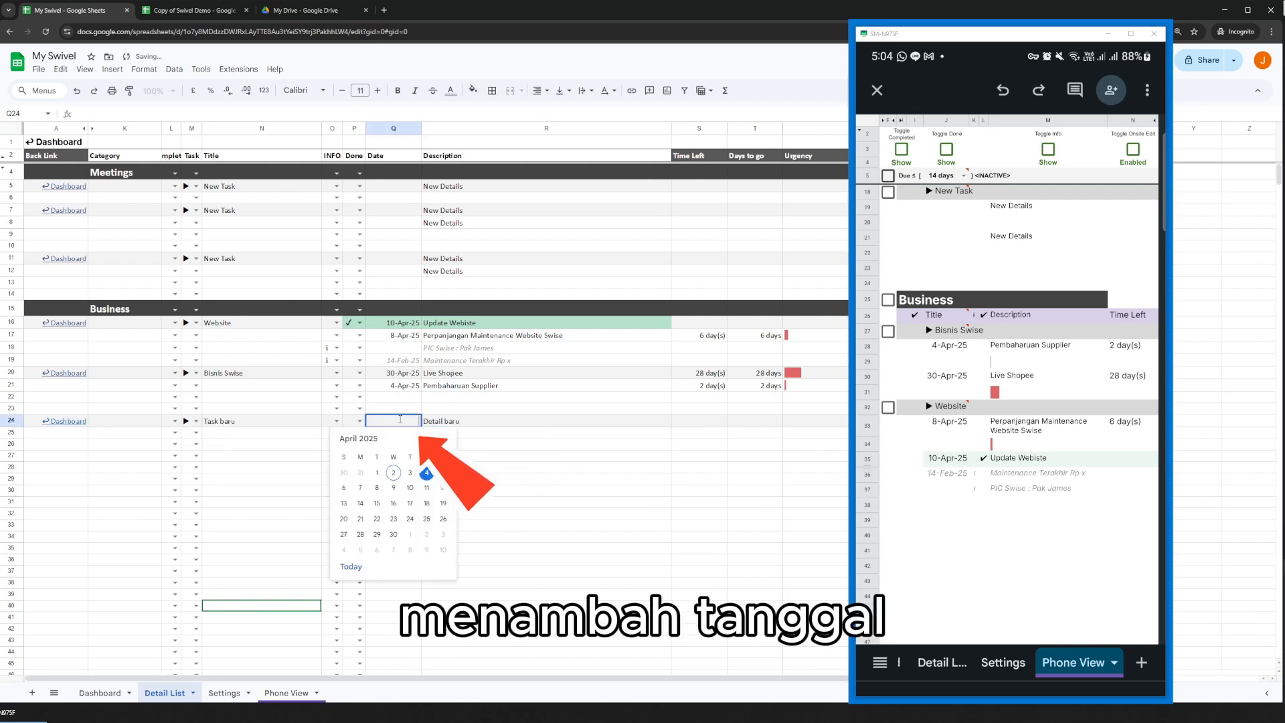
click(427, 491)
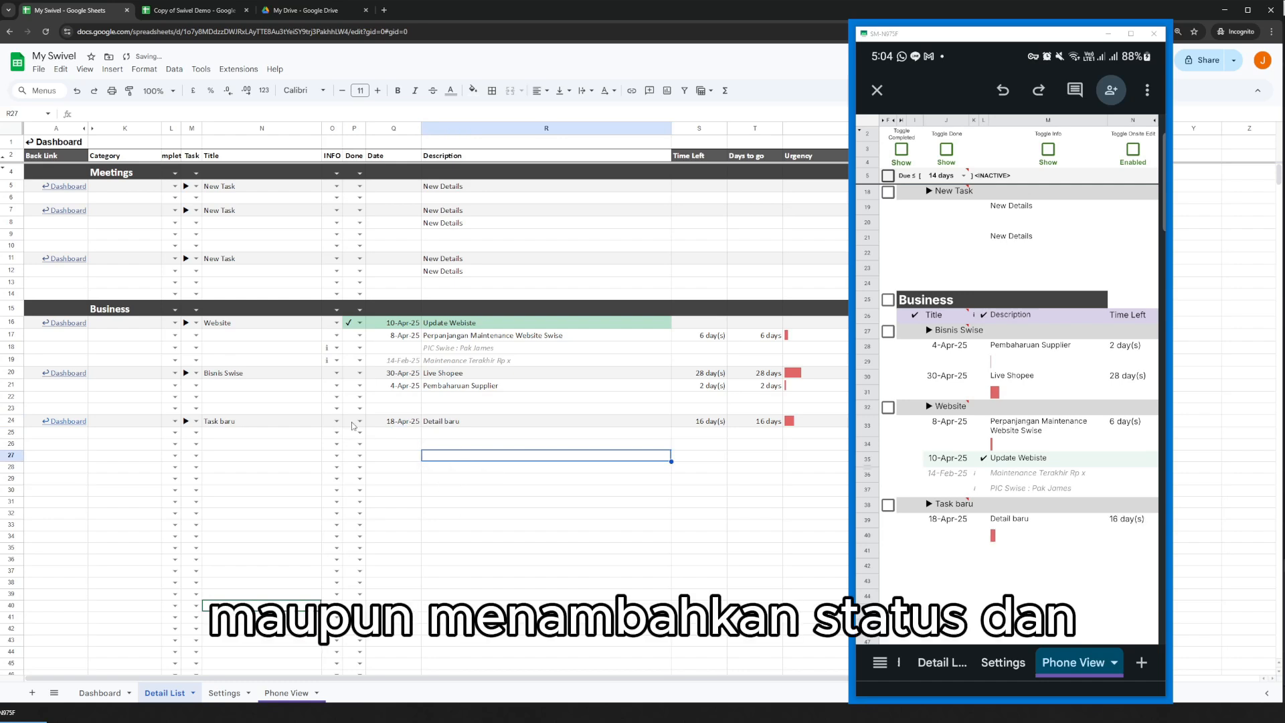
click(360, 421)
click(354, 438)
Add a detail reading informasi below Detail baru and mark it as info.
click(441, 431)
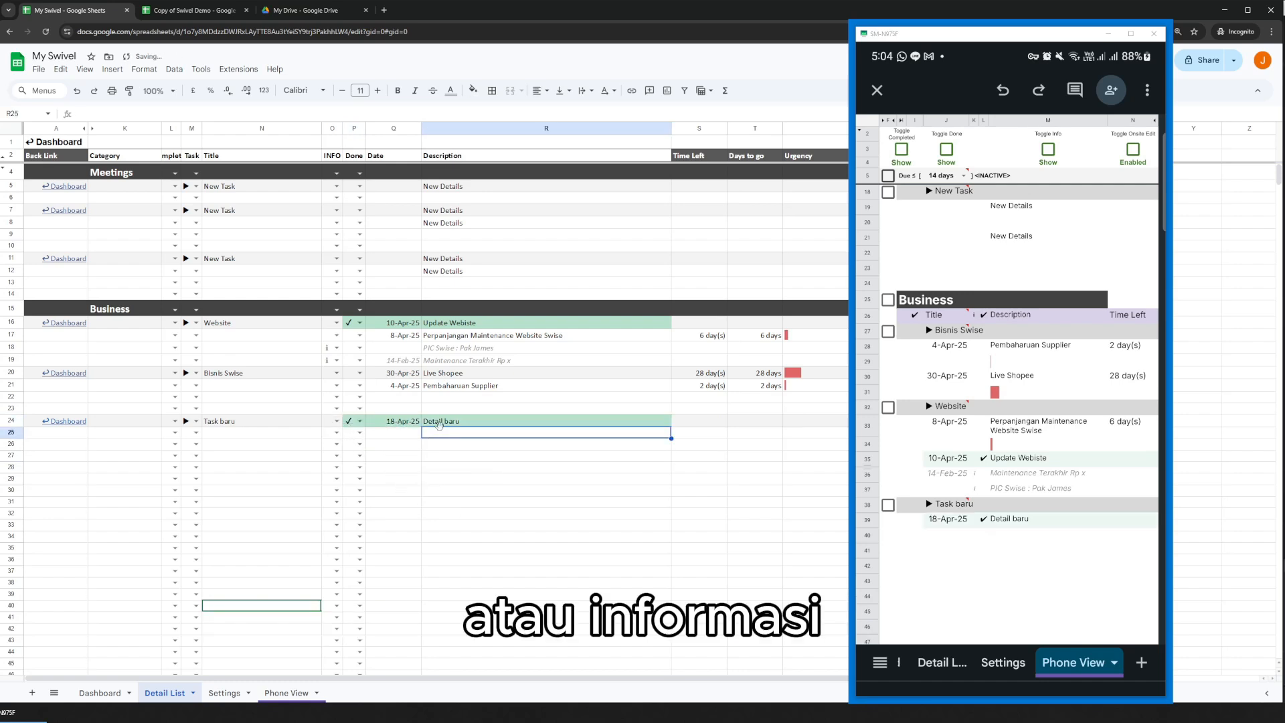
text(informasi)
key(Return)
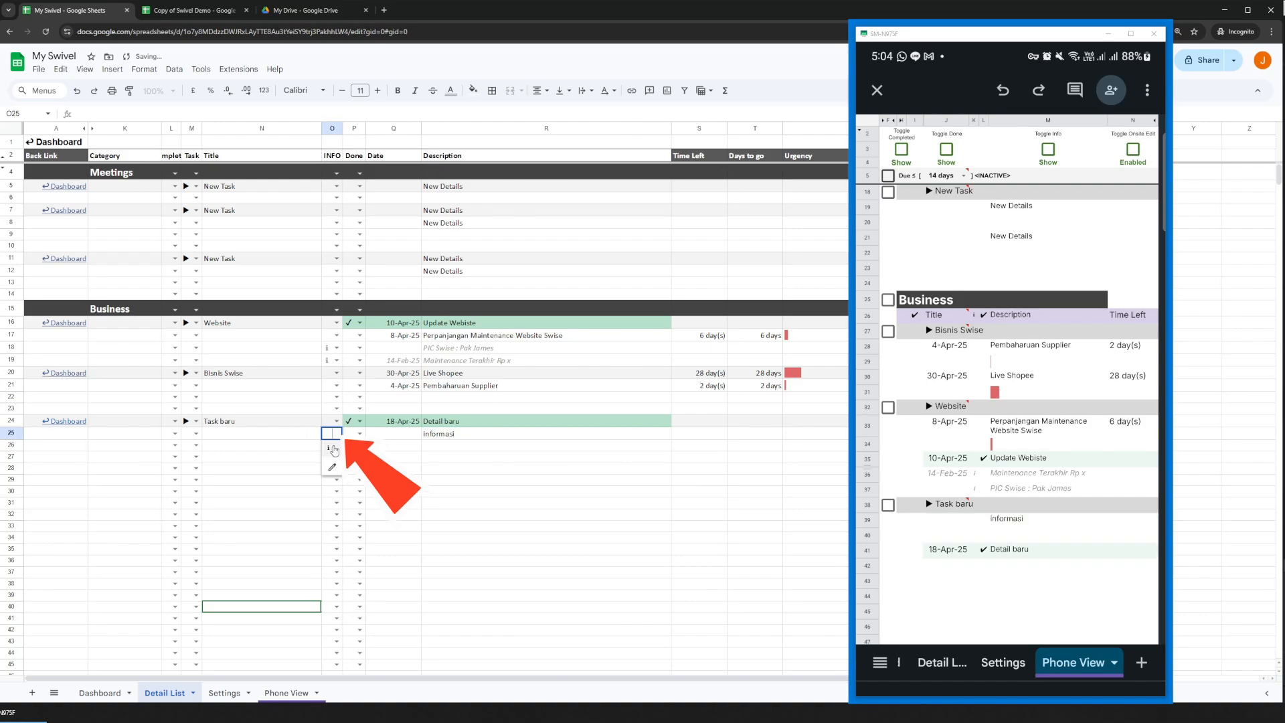
click(473, 433)
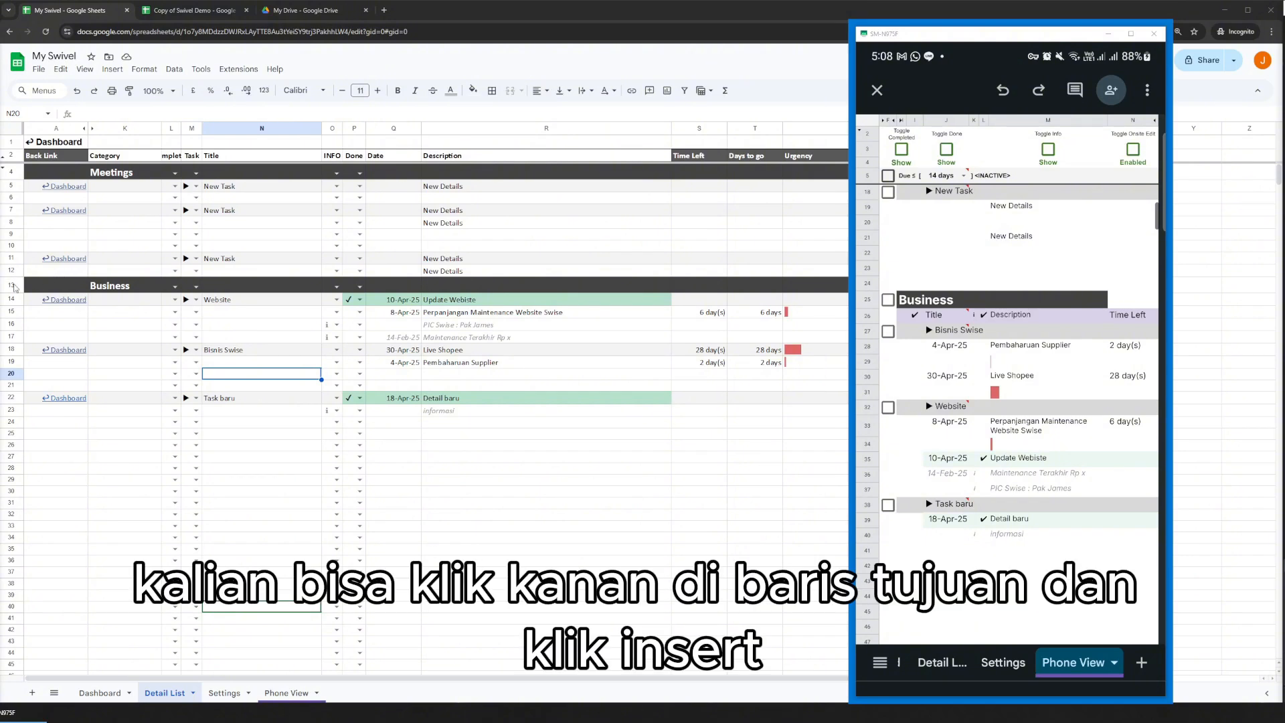
Insert one row above the Business header in Detail List, and insert five rows above it using rows 13 to 17.
right_click(13, 285)
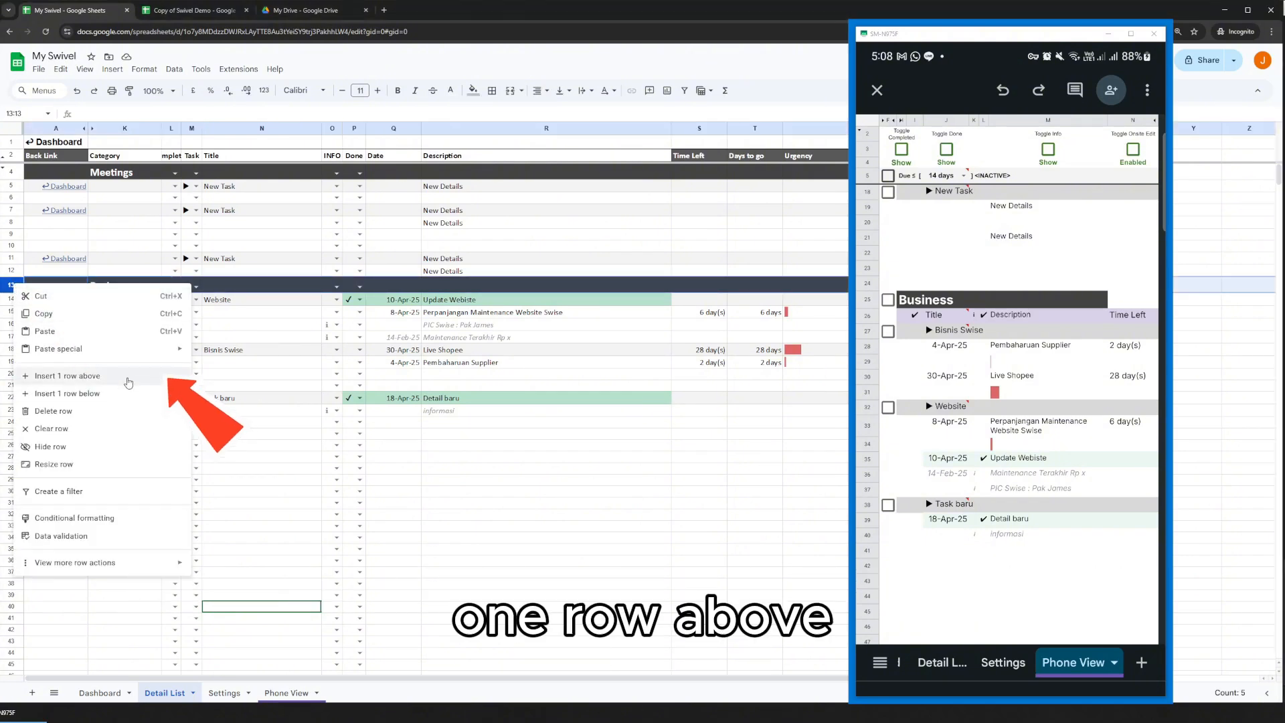
click(54, 375)
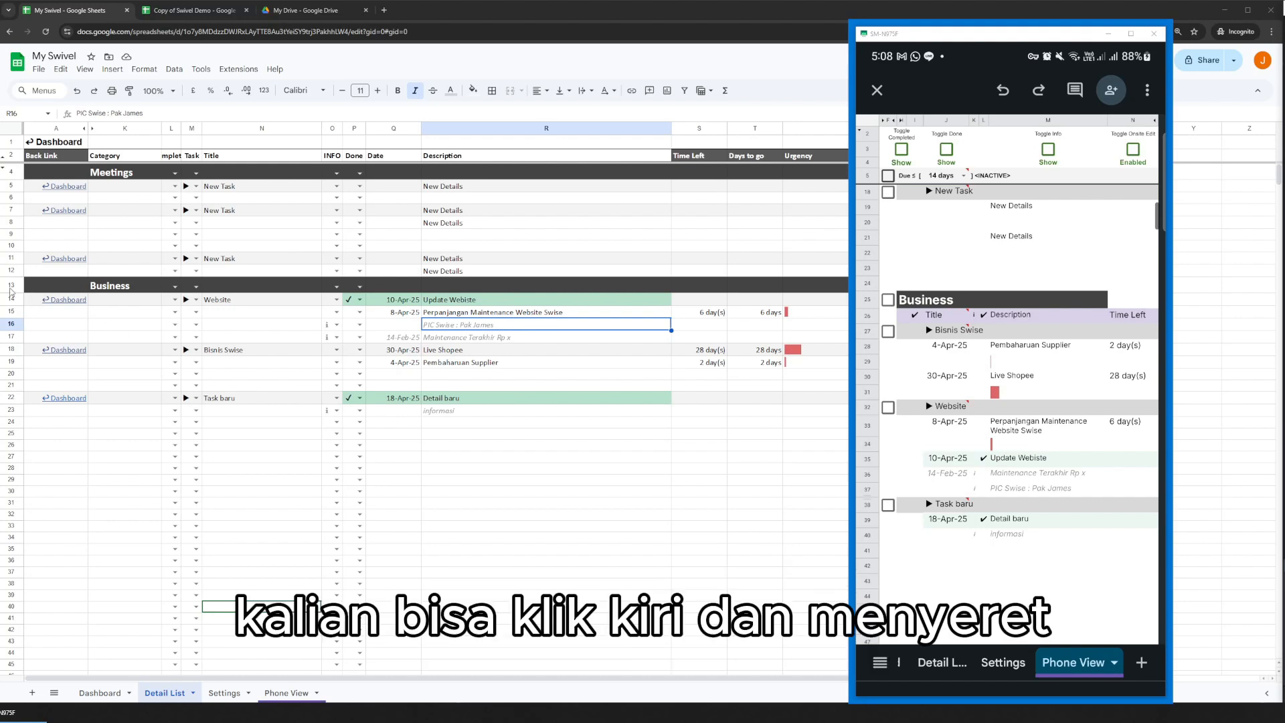
drag(11, 285, 8, 337)
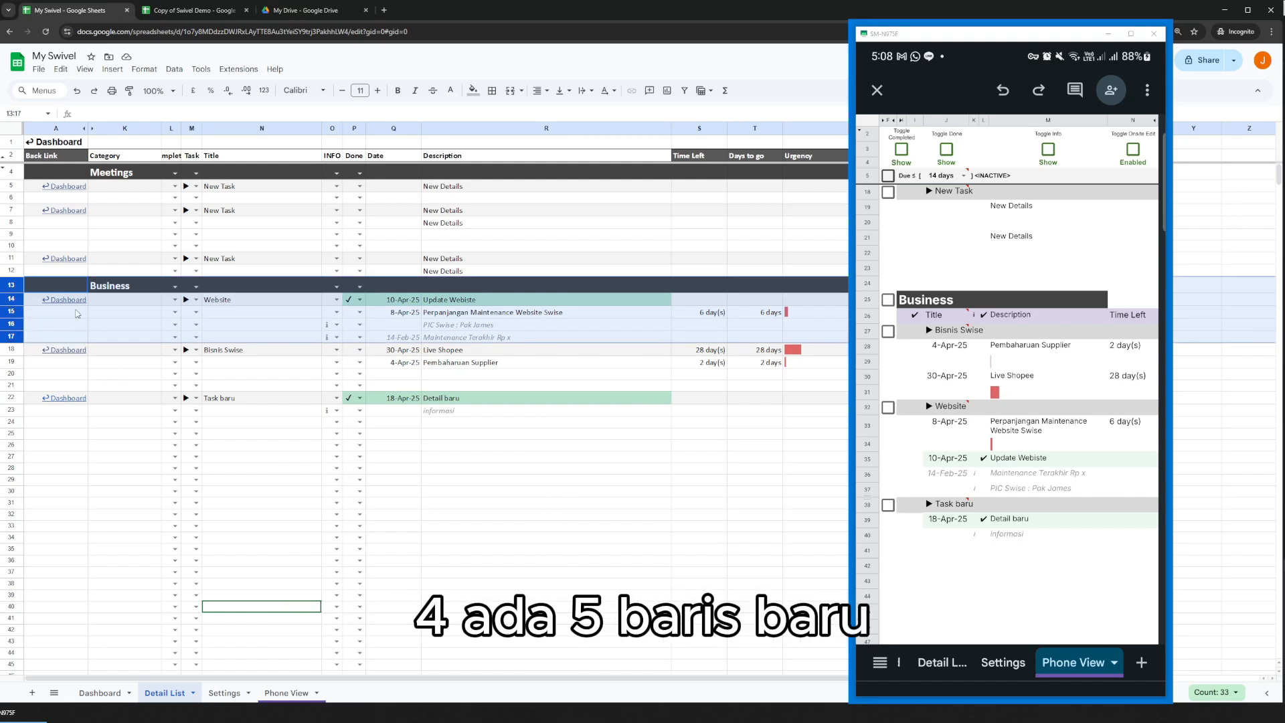
right_click(10, 288)
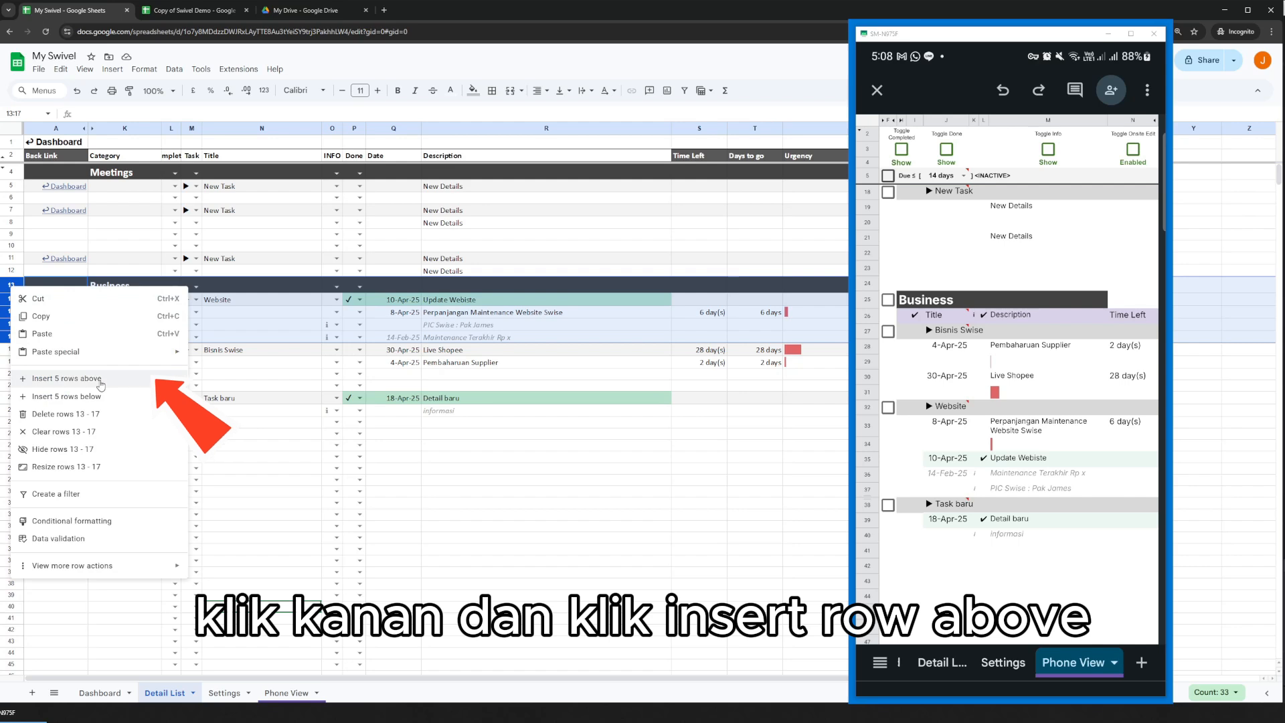
click(101, 379)
click(481, 309)
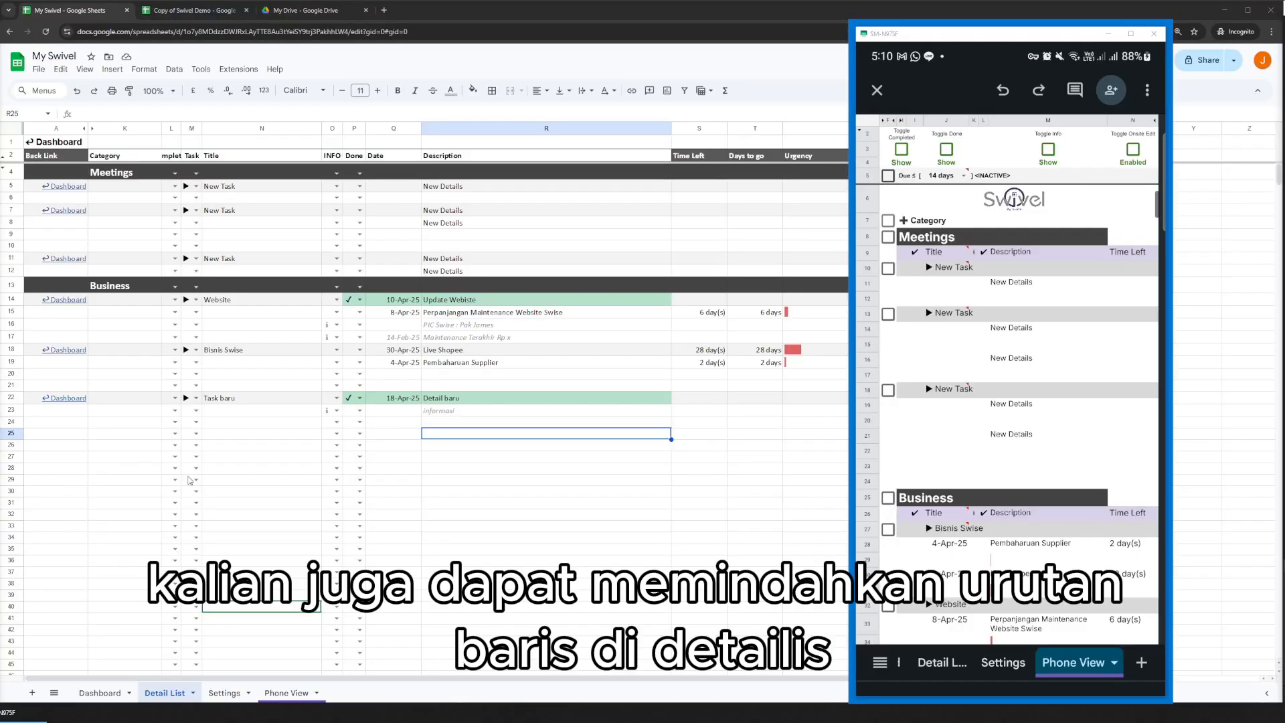
In Detail List, move the Business category with its rows 13 to 23 above the Meetings category, and check the Dashboard.
click(245, 441)
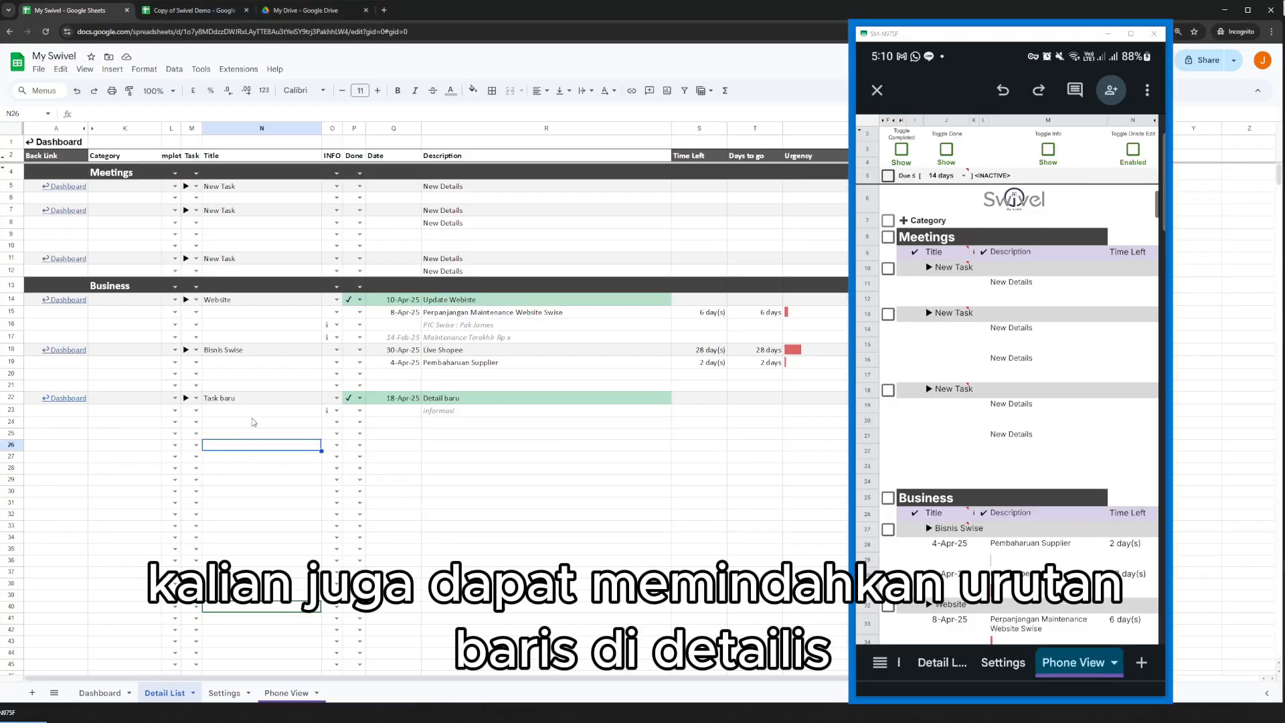
click(100, 692)
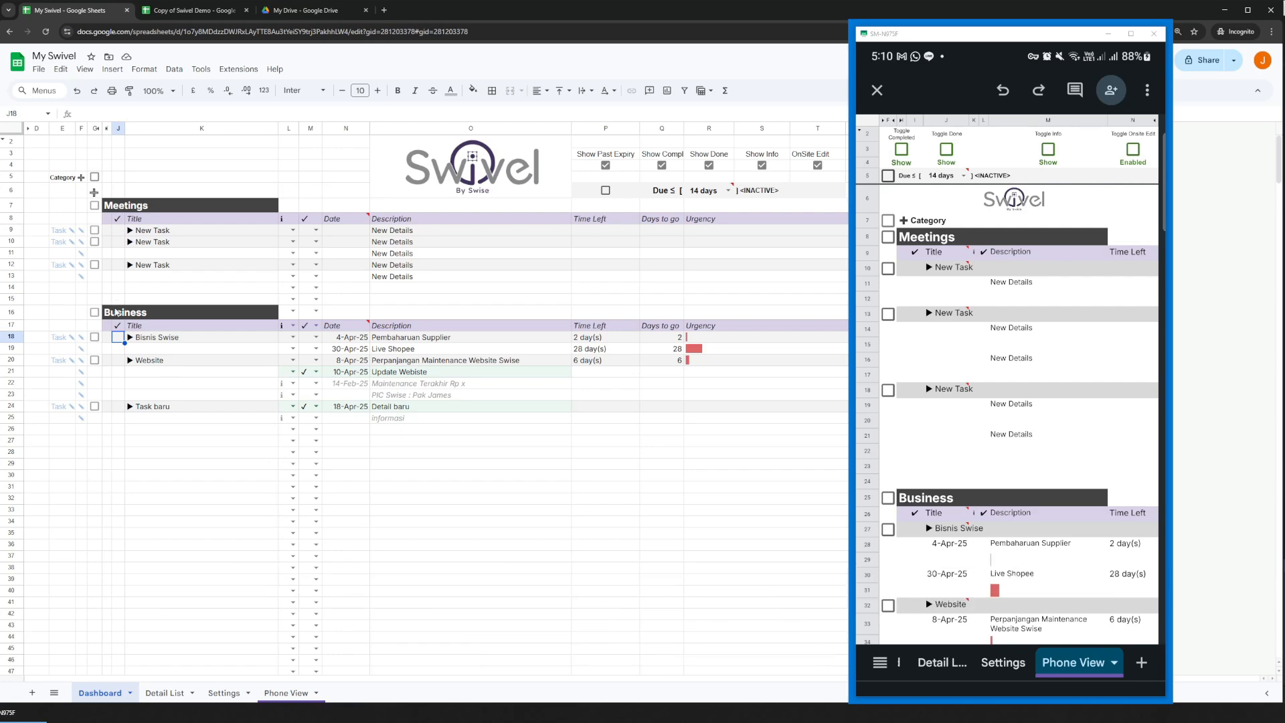
click(171, 691)
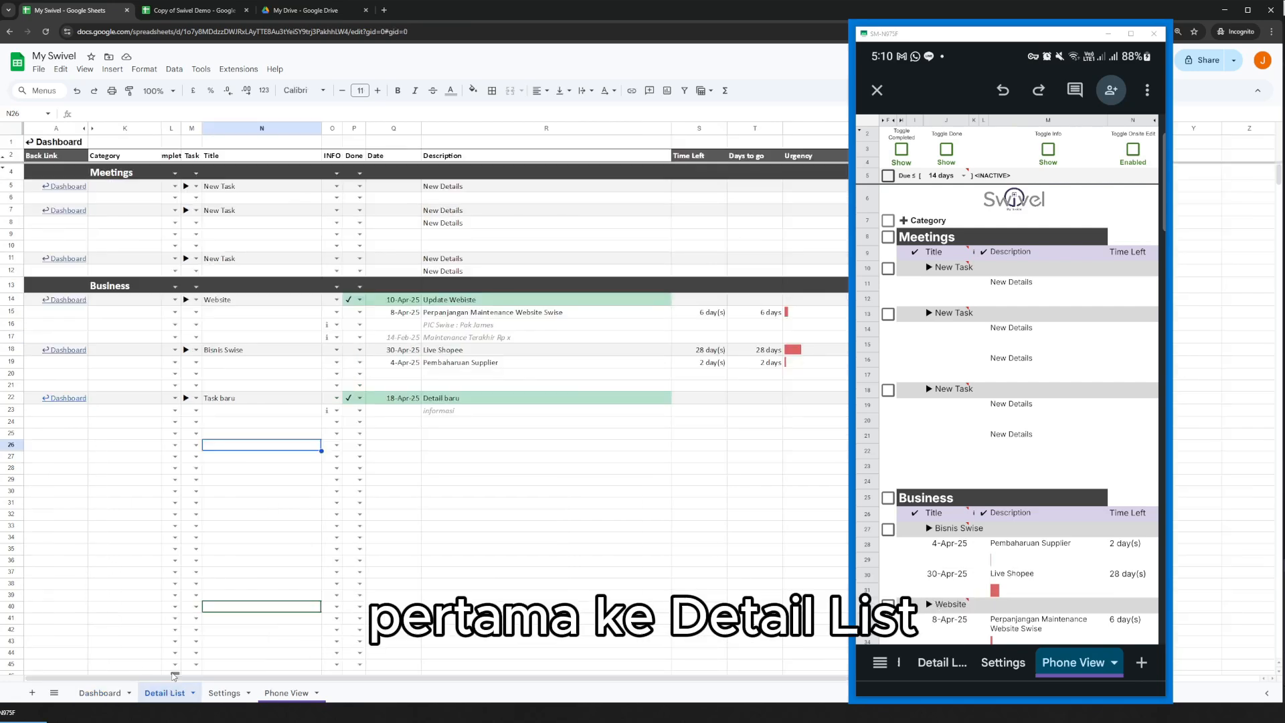
drag(10, 285, 5, 409)
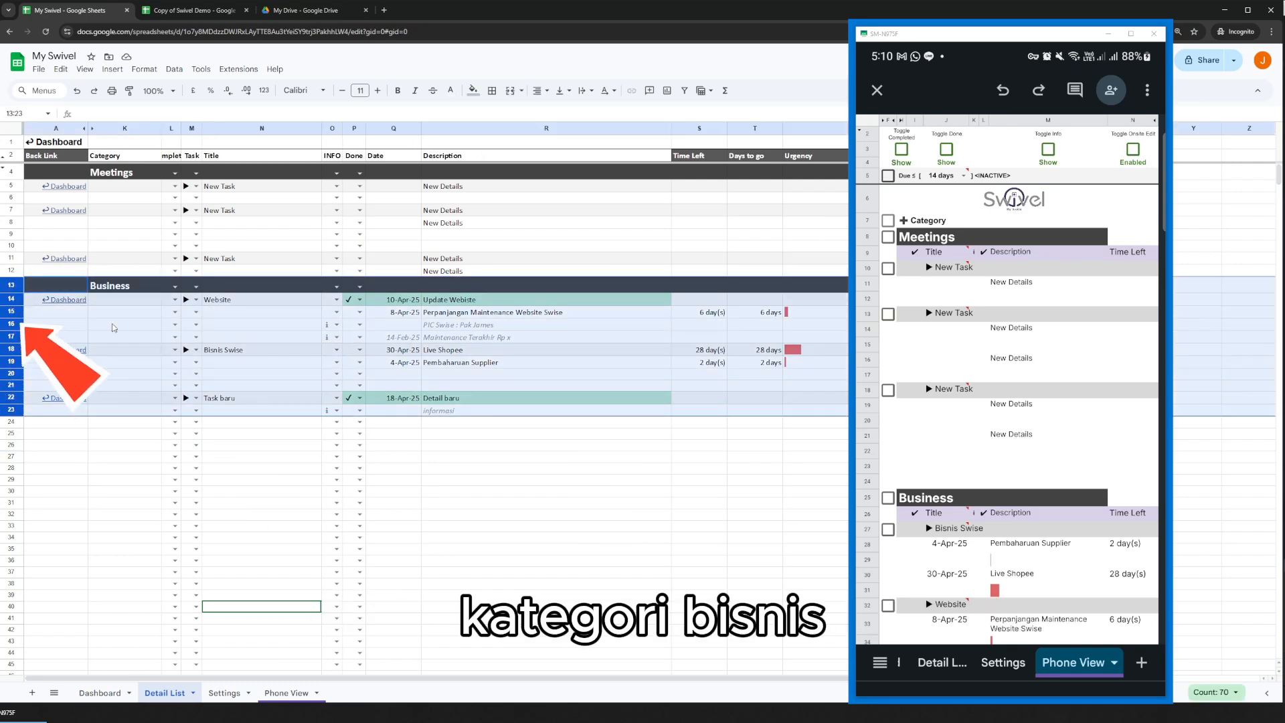
drag(10, 285, 6, 166)
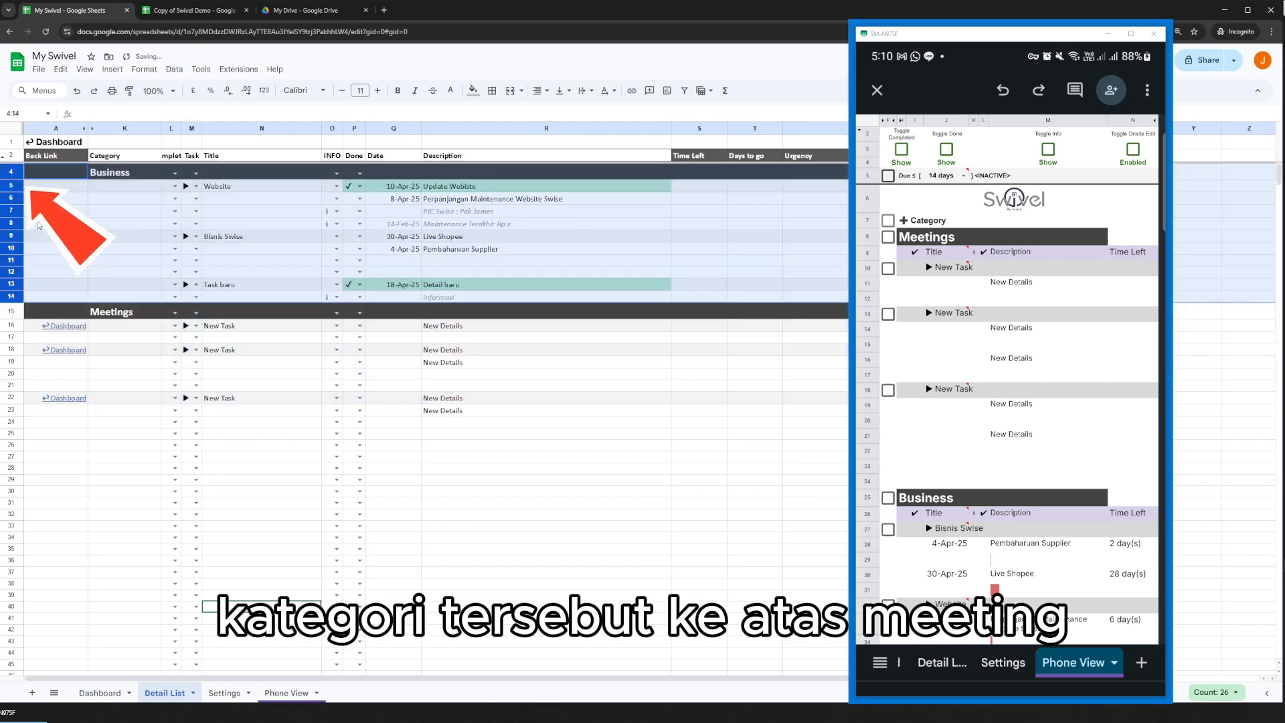
click(99, 692)
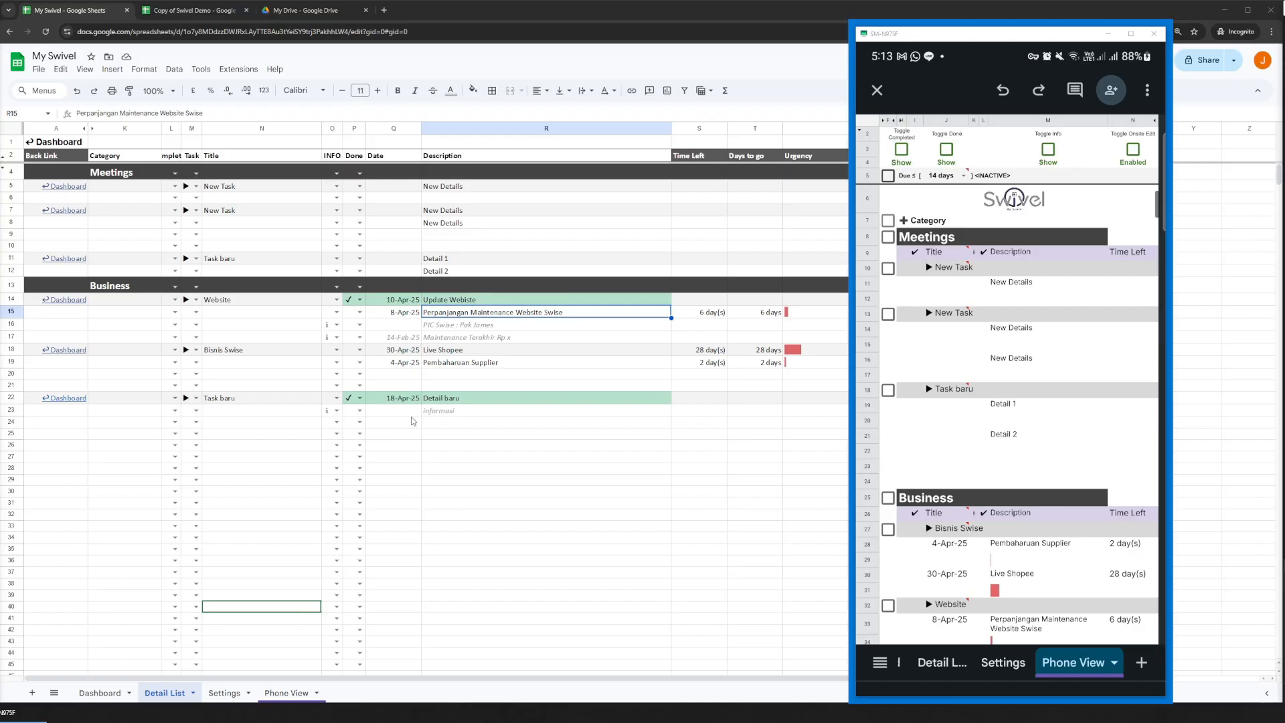
In Detail List, insert a row above the Business header and enter Detail 3 as the description below Detail 2.
click(425, 351)
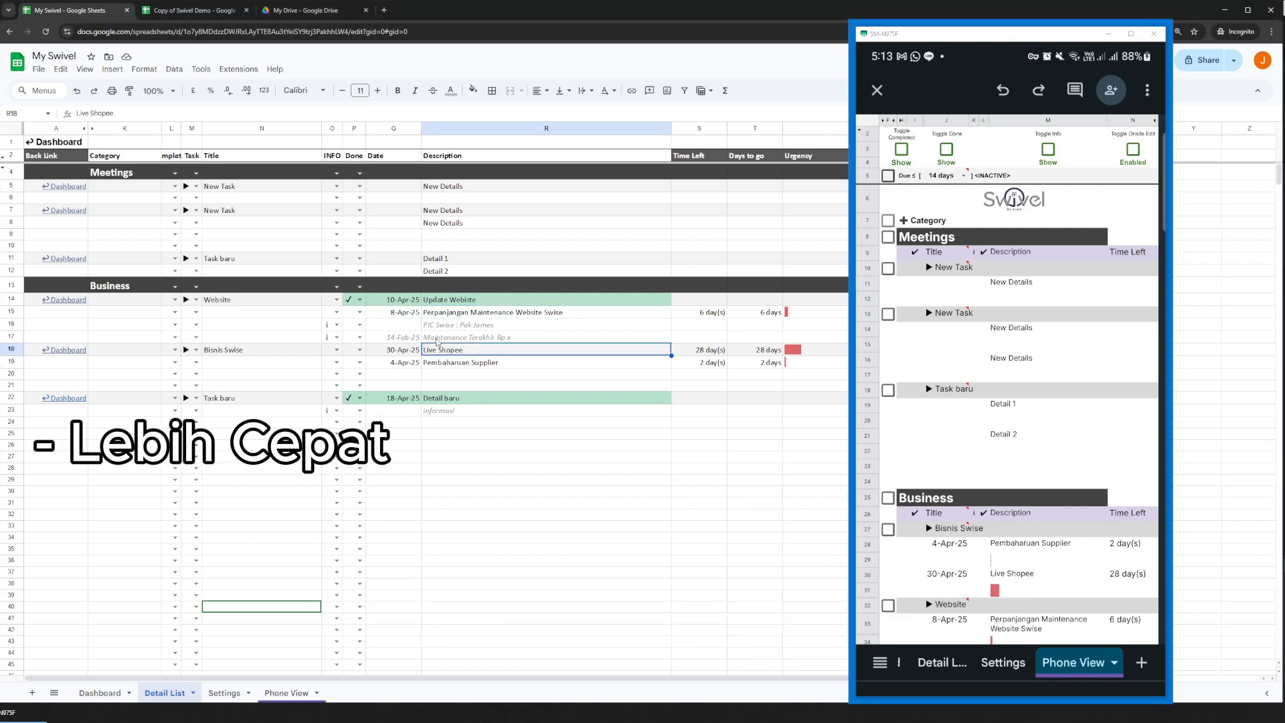
click(454, 289)
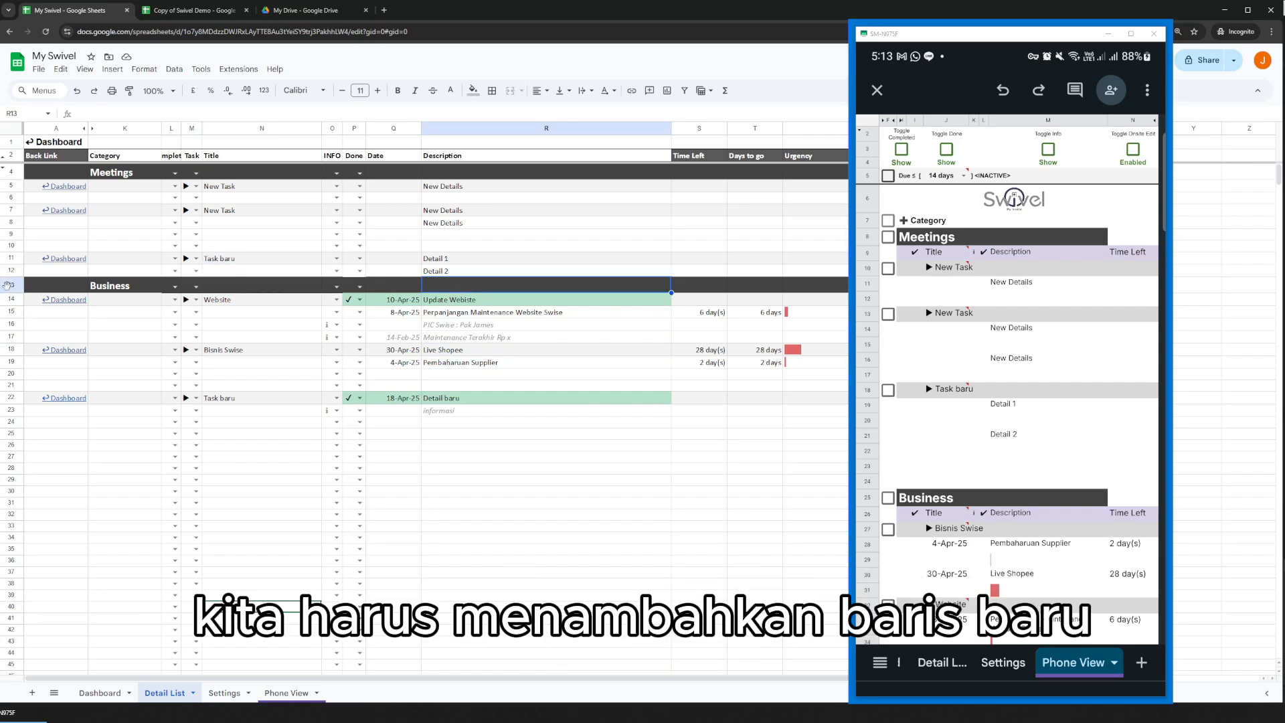
right_click(6, 285)
click(40, 376)
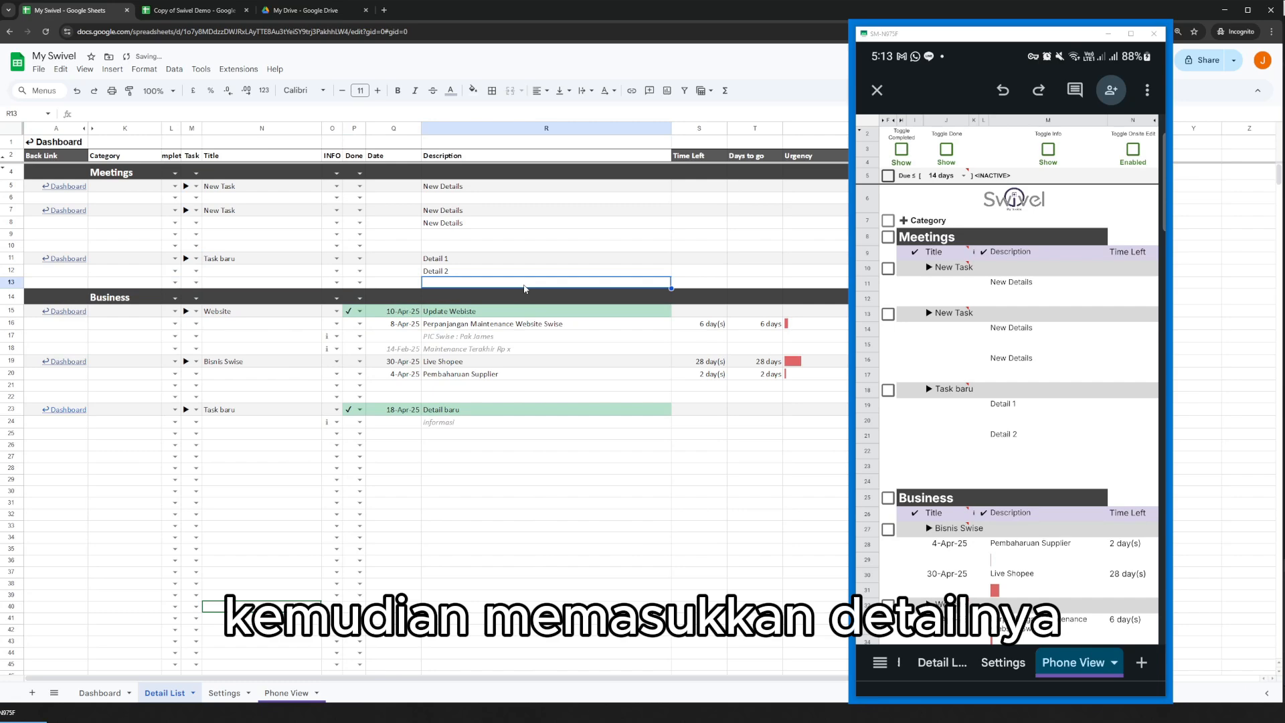
text(Detail)
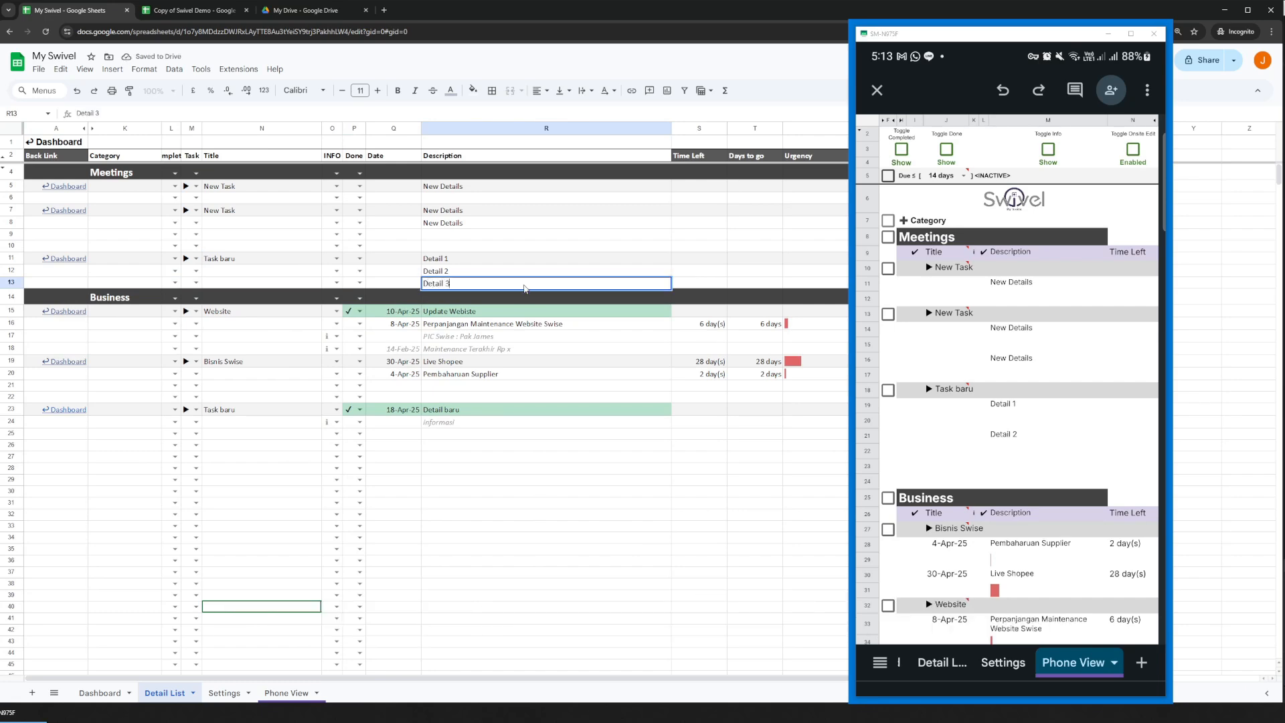
text( 3)
key(Return)
Add a new detail to Task baru under Meetings directly from the Dashboard.
click(100, 693)
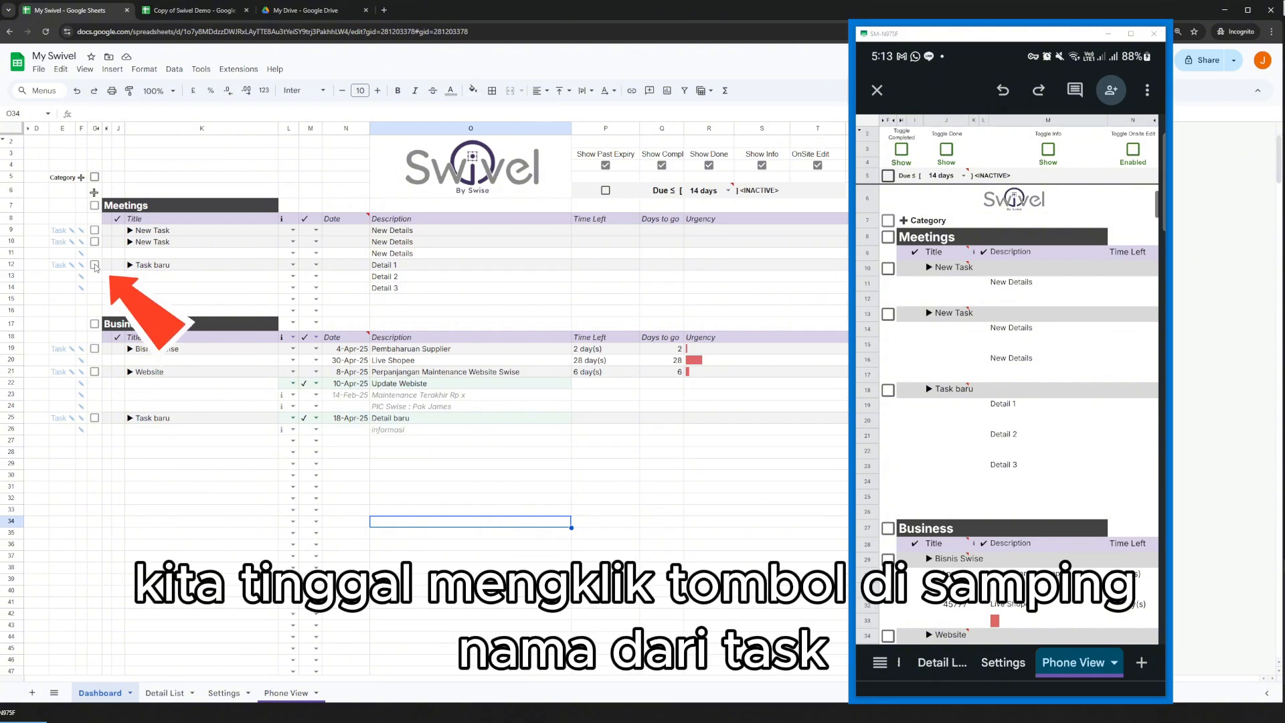
click(95, 265)
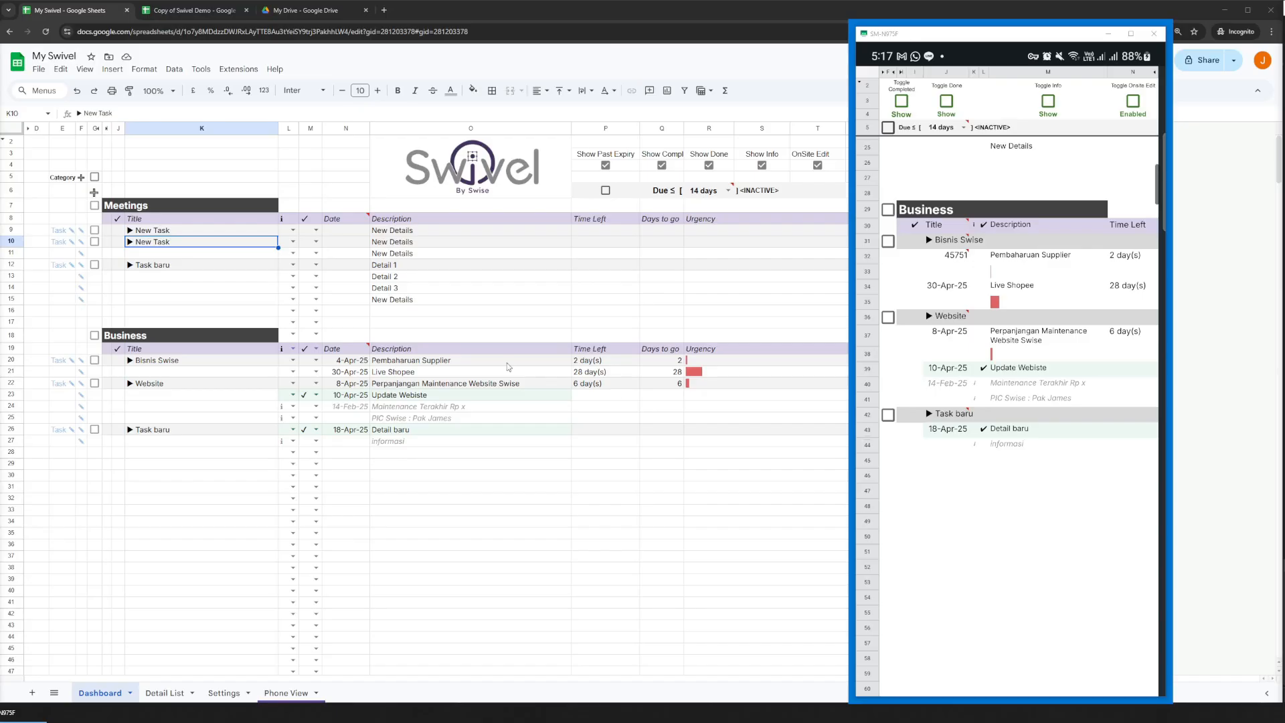
click(526, 291)
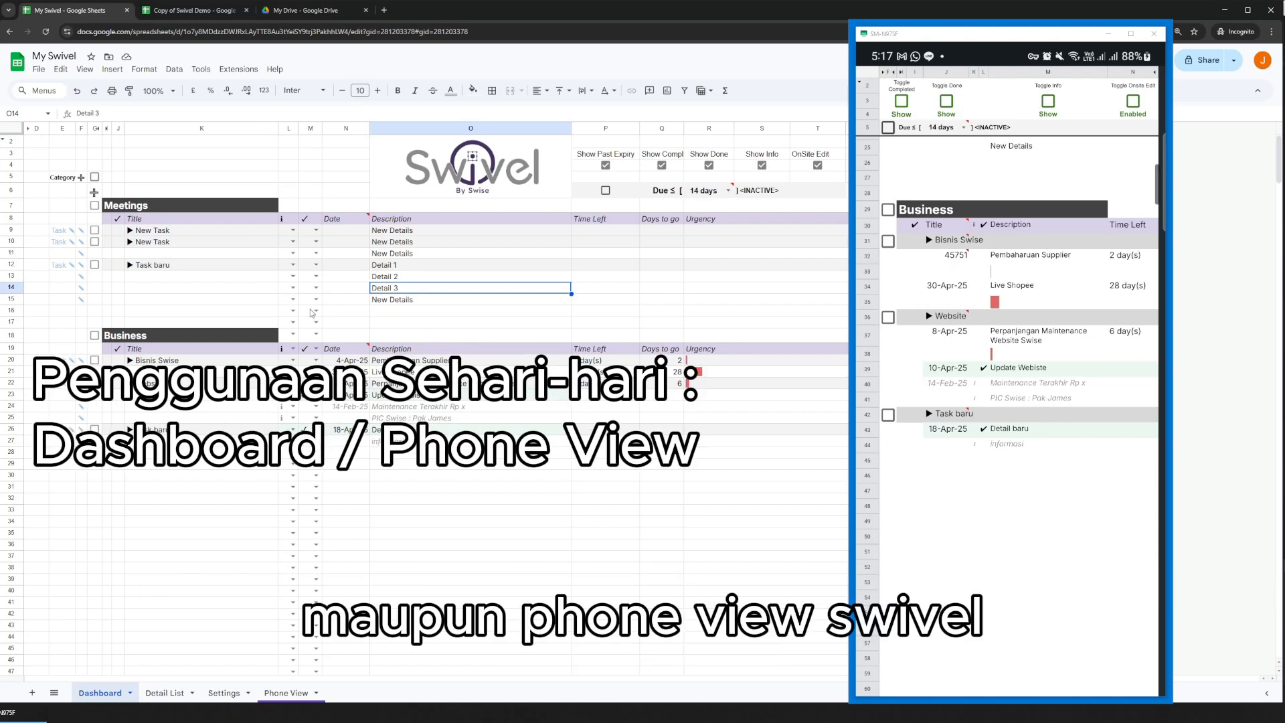
click(451, 453)
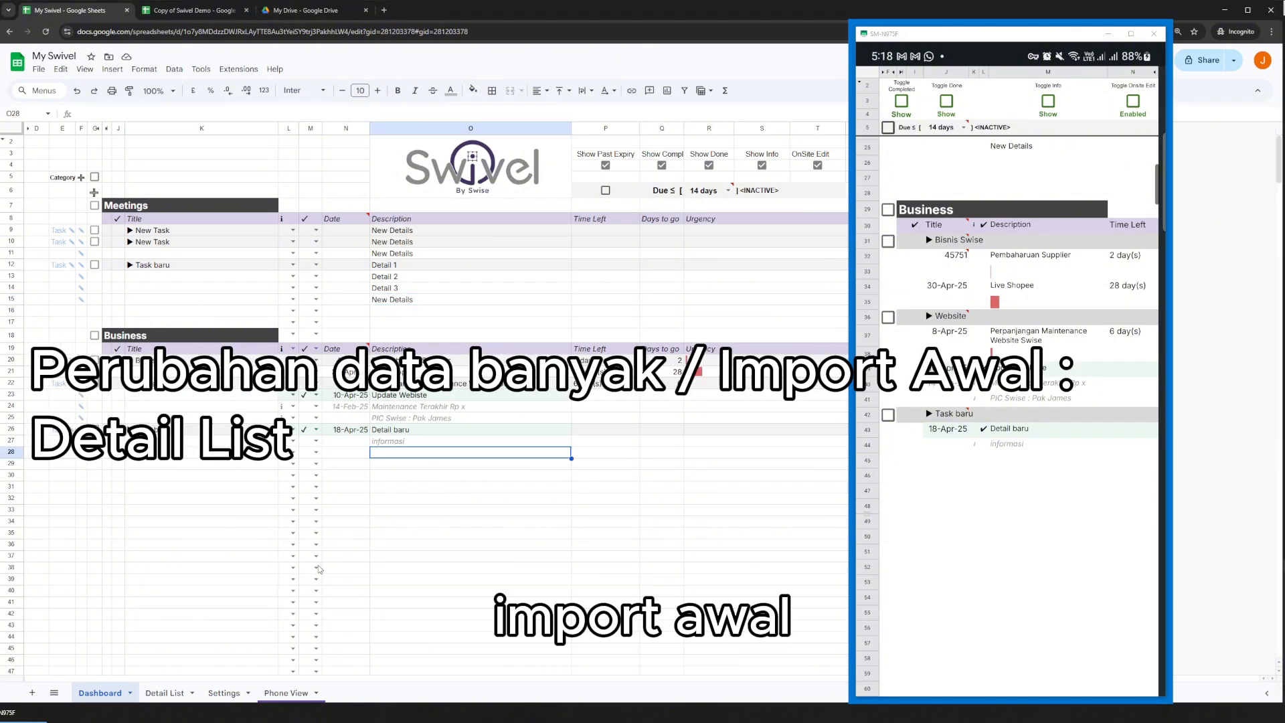
Return to Detail List and go to the empty Description rows below the Business tasks.
click(160, 693)
click(572, 426)
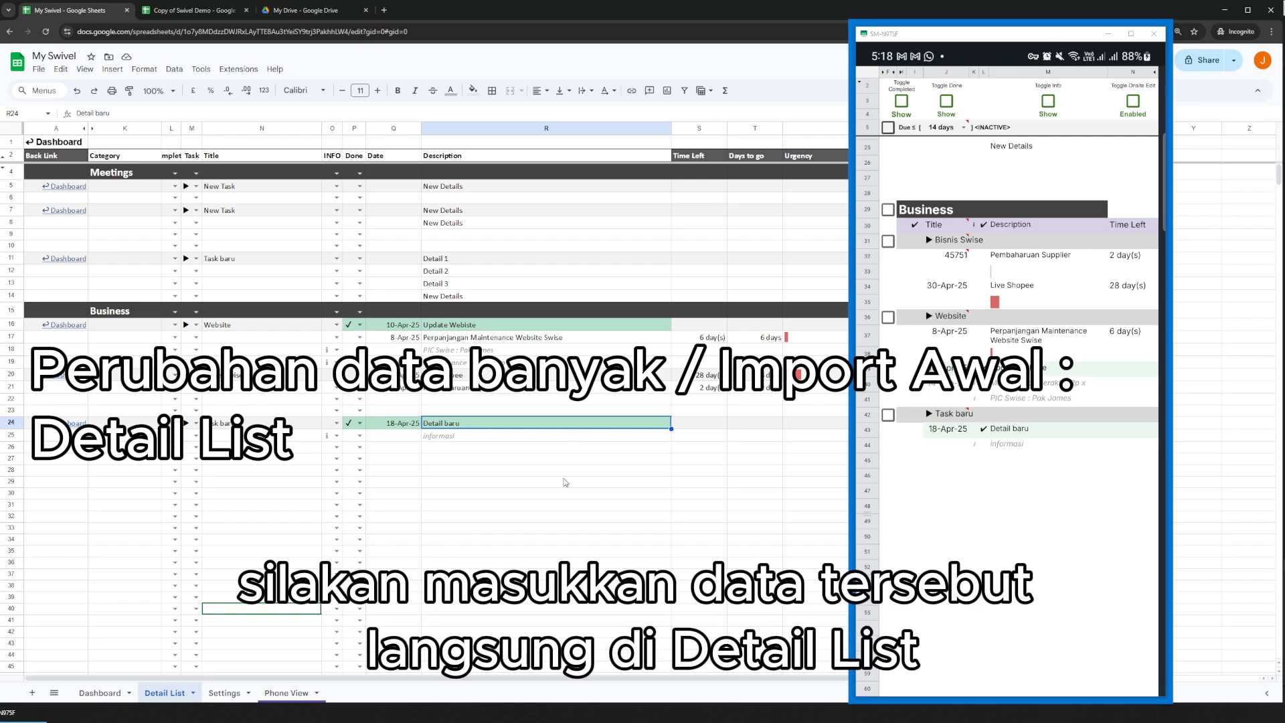
click(530, 461)
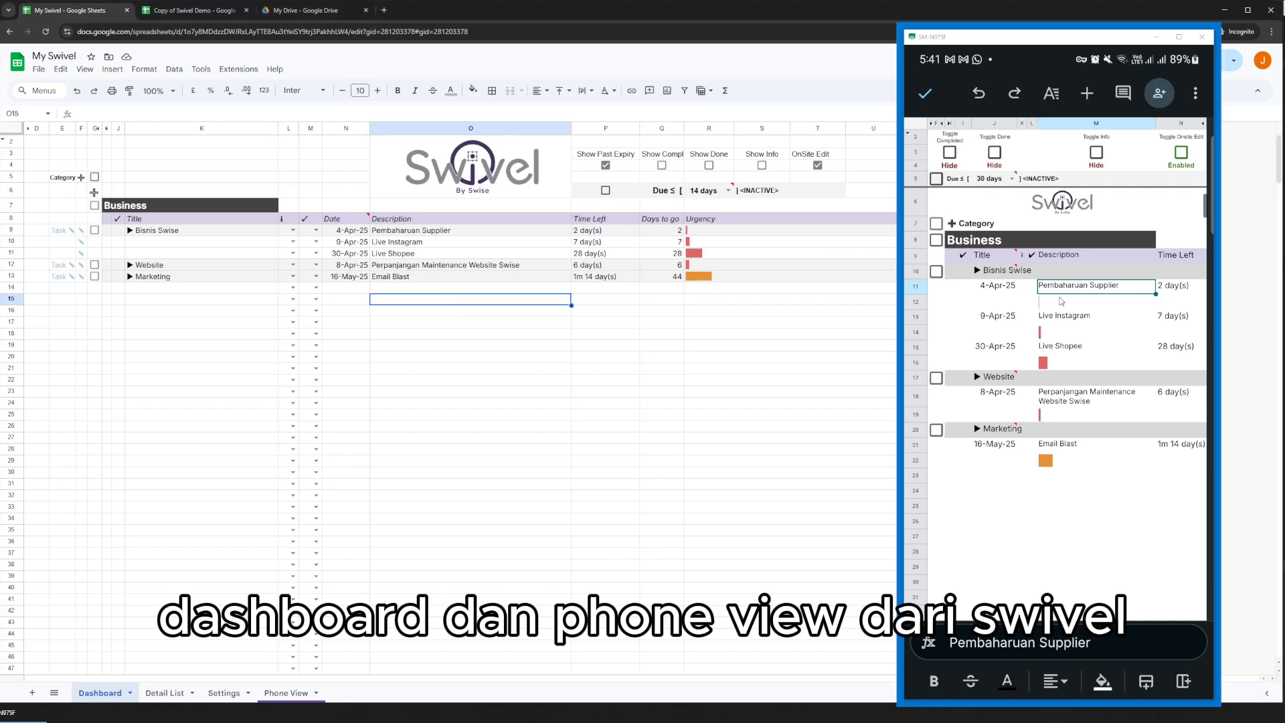
Activate the 30-day urgency filter in Phone View on the phone.
click(607, 308)
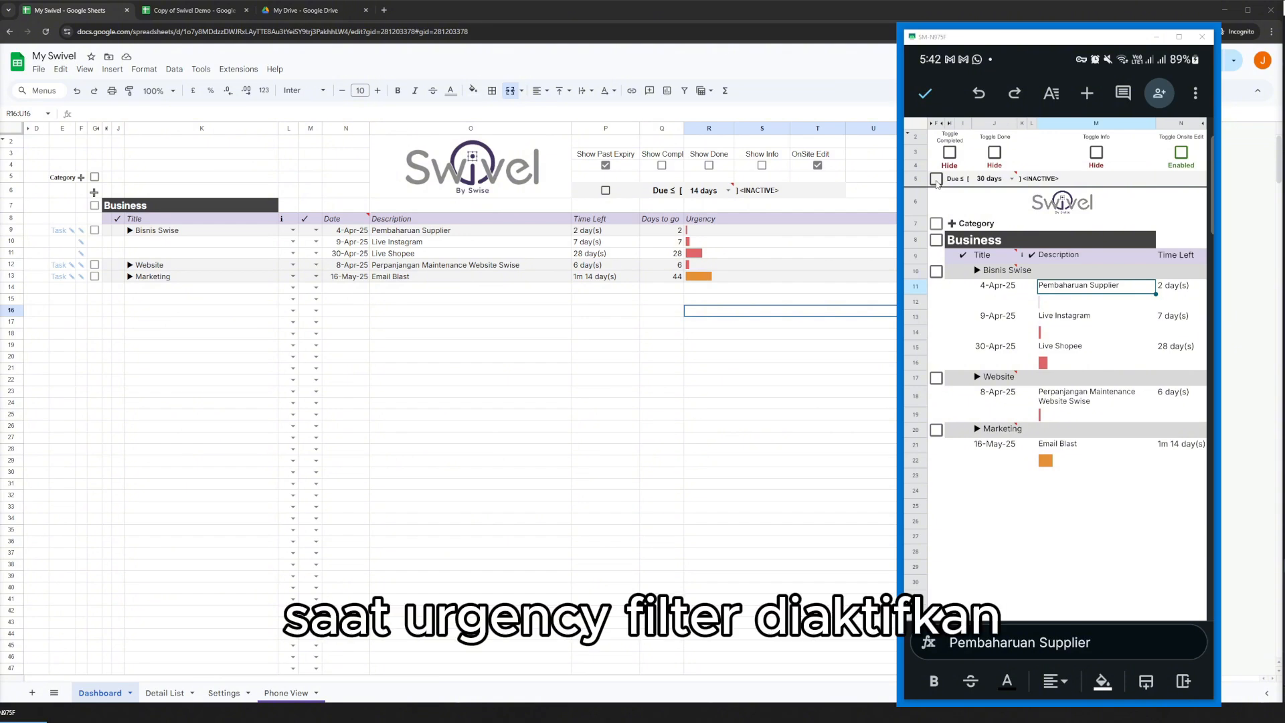
click(936, 179)
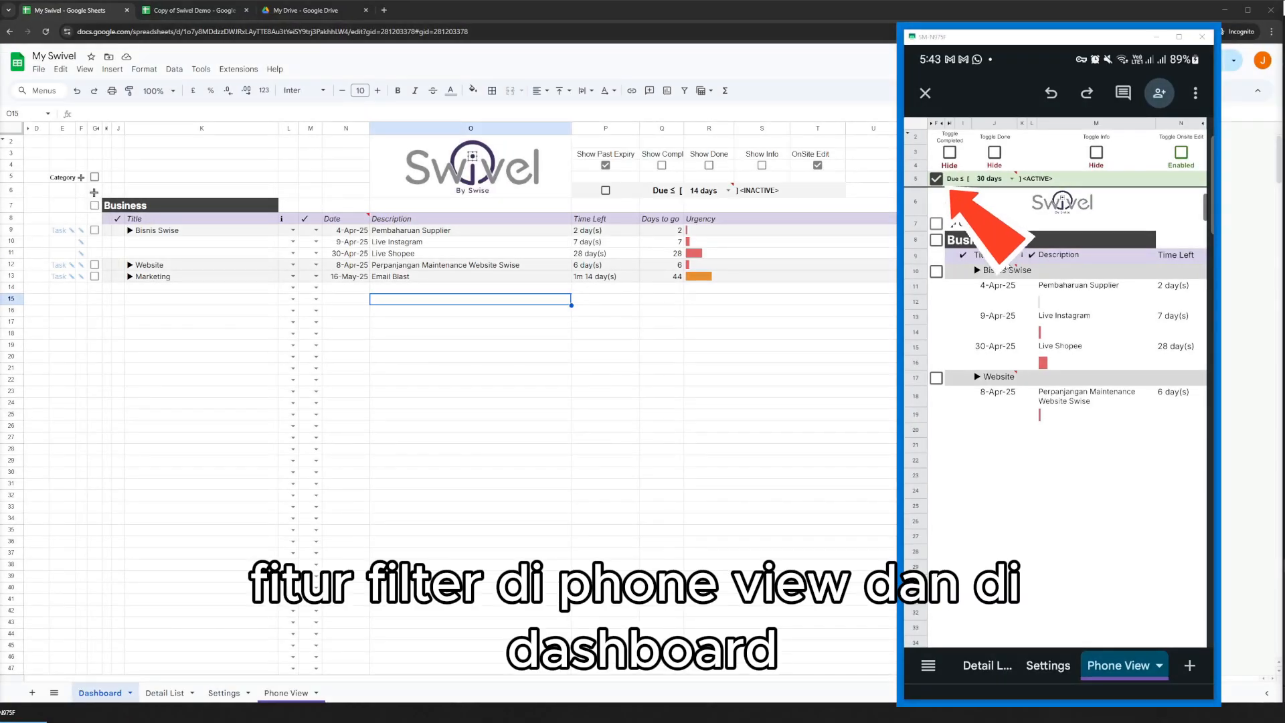
click(528, 334)
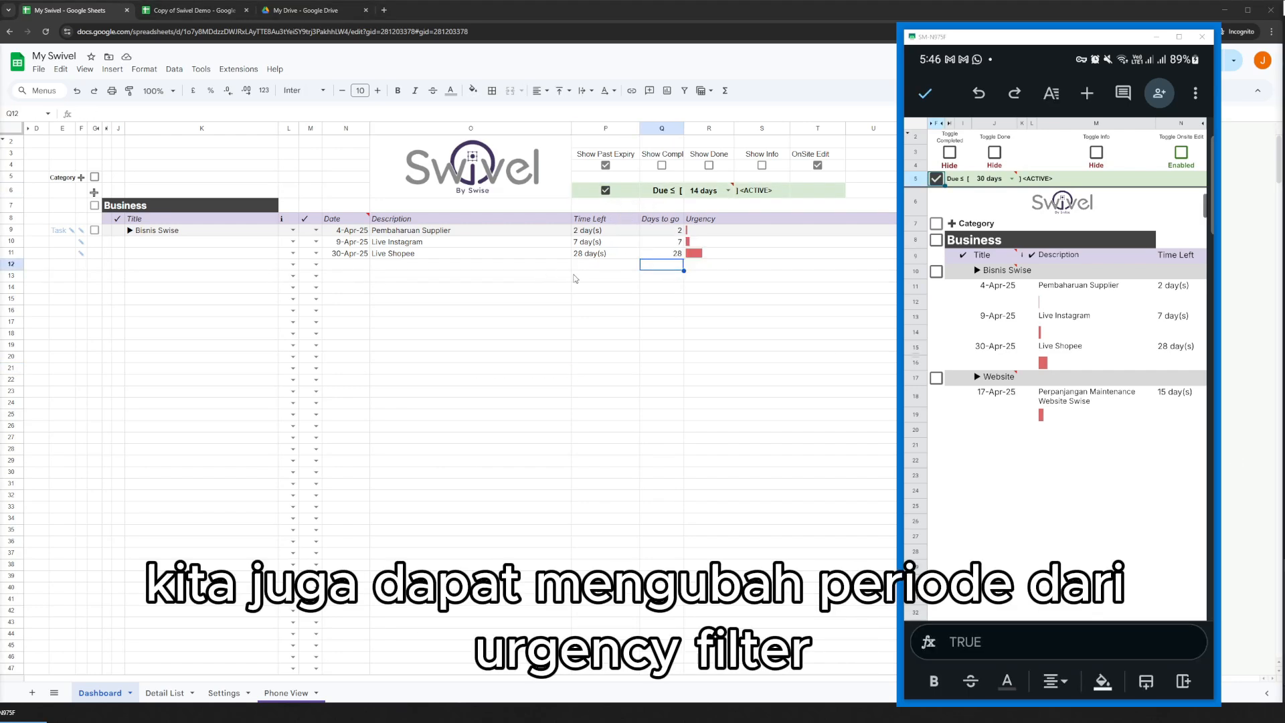
Change the urgency filter period on the Dashboard to 30 days.
click(741, 255)
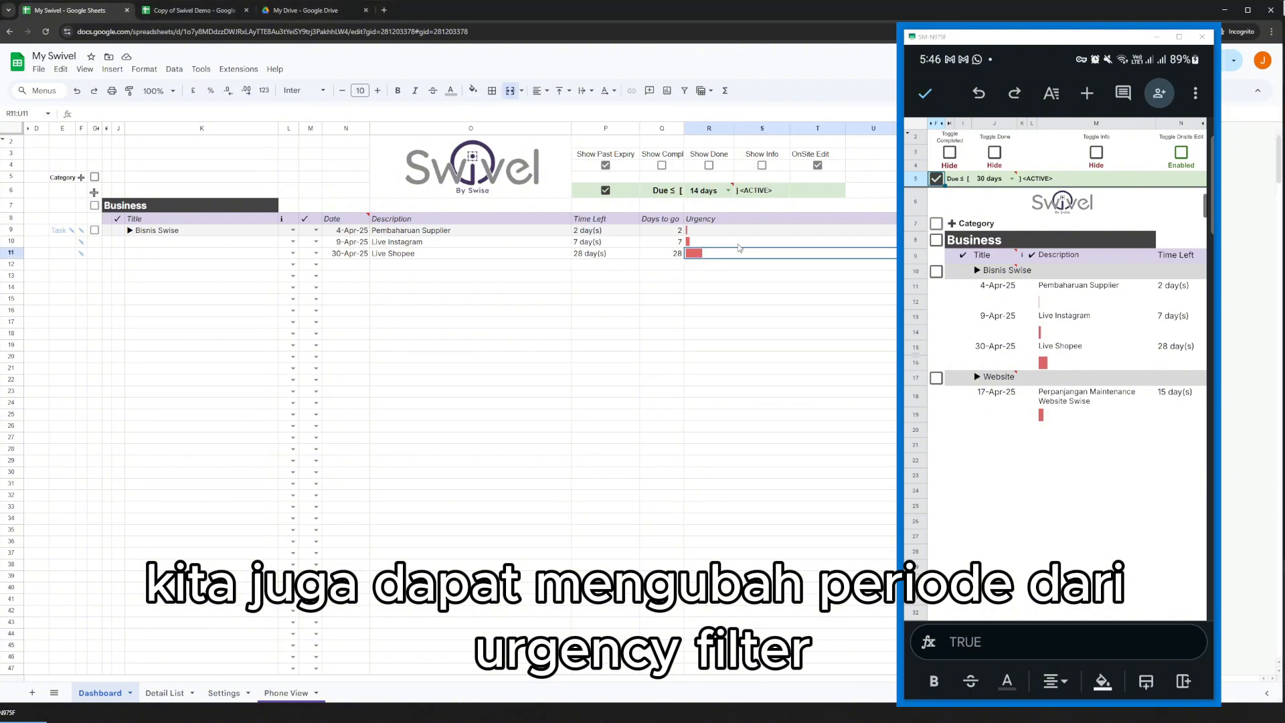
click(728, 190)
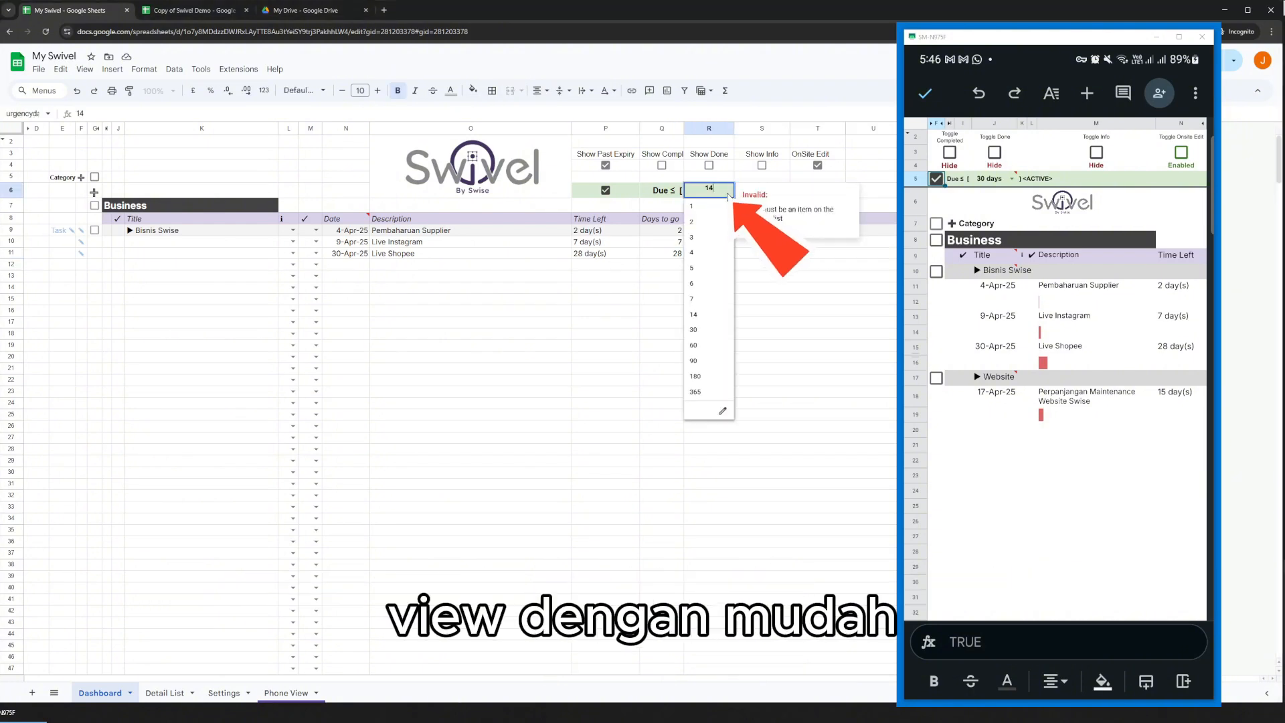
click(698, 334)
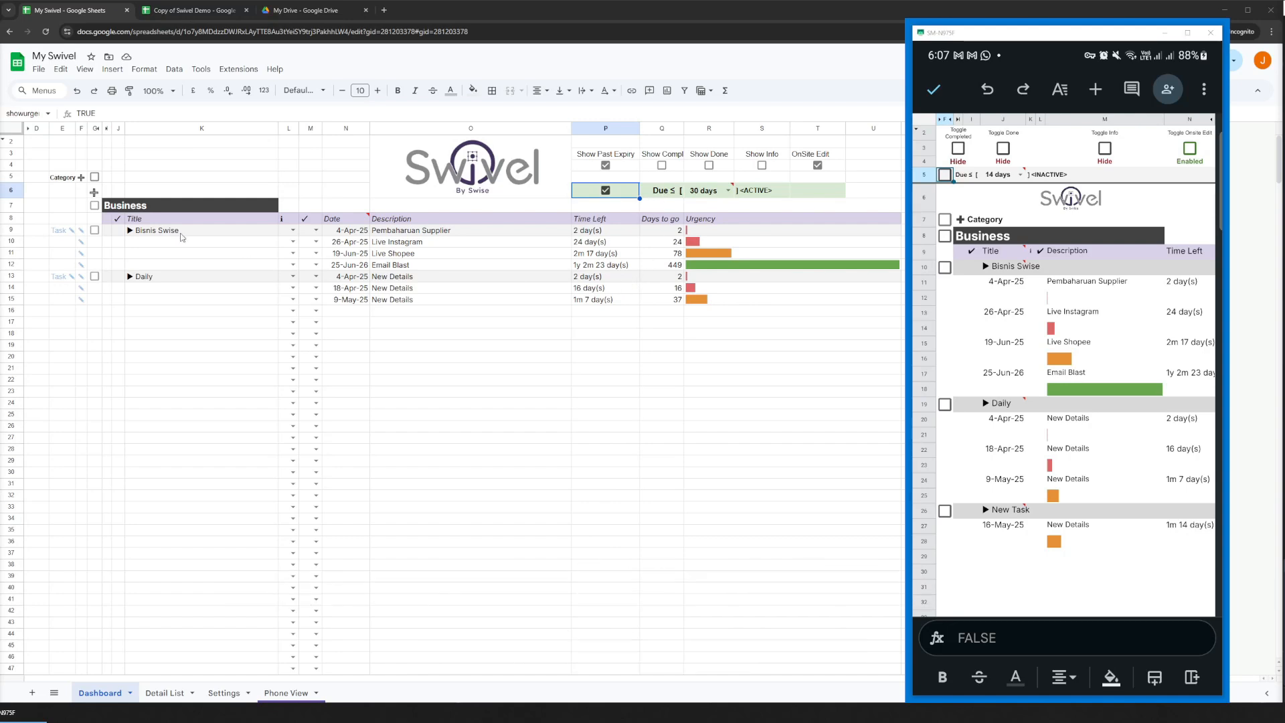
Compare the time left and urgency of the details under Bisnis Swise and Daily on the filtered Dashboard.
click(174, 231)
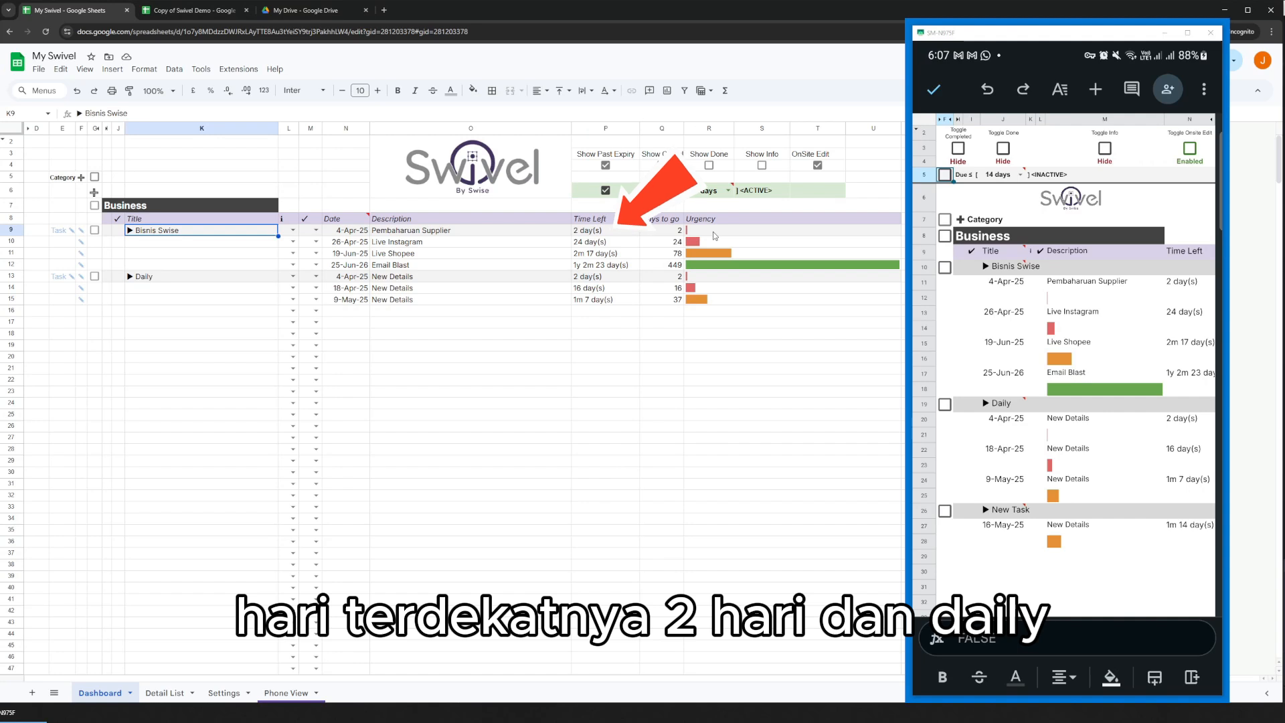
click(216, 277)
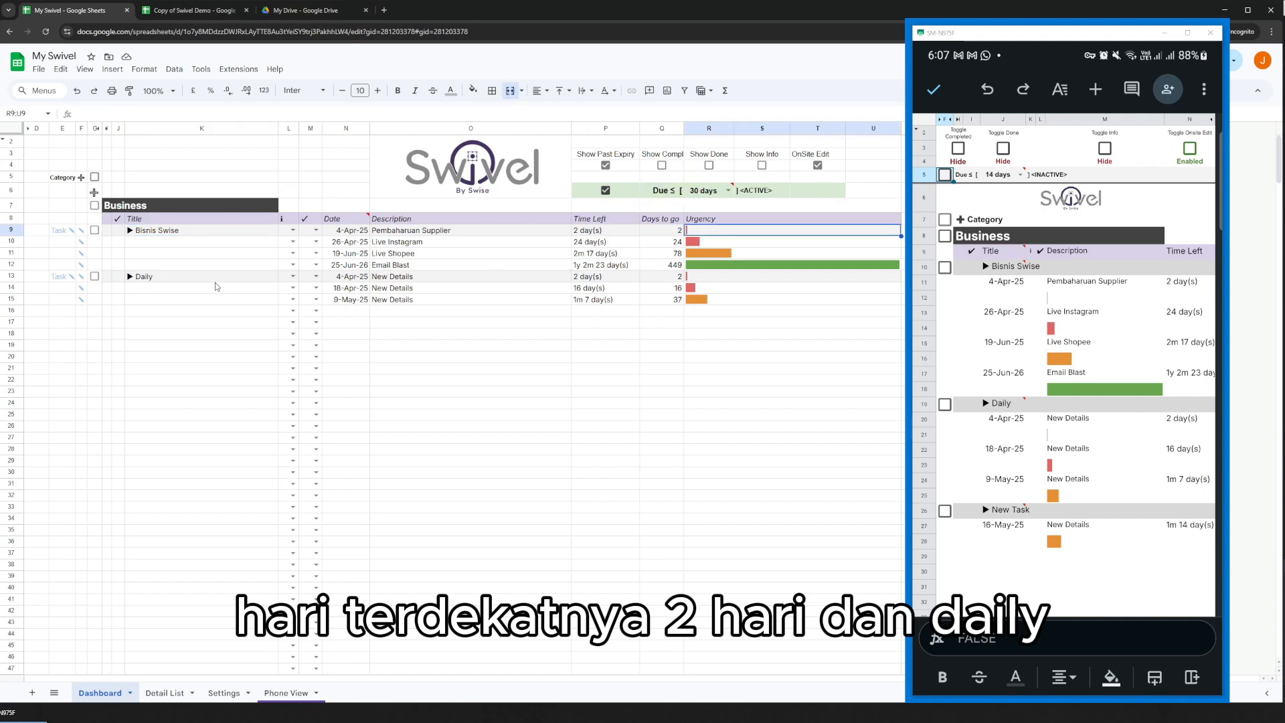
click(715, 280)
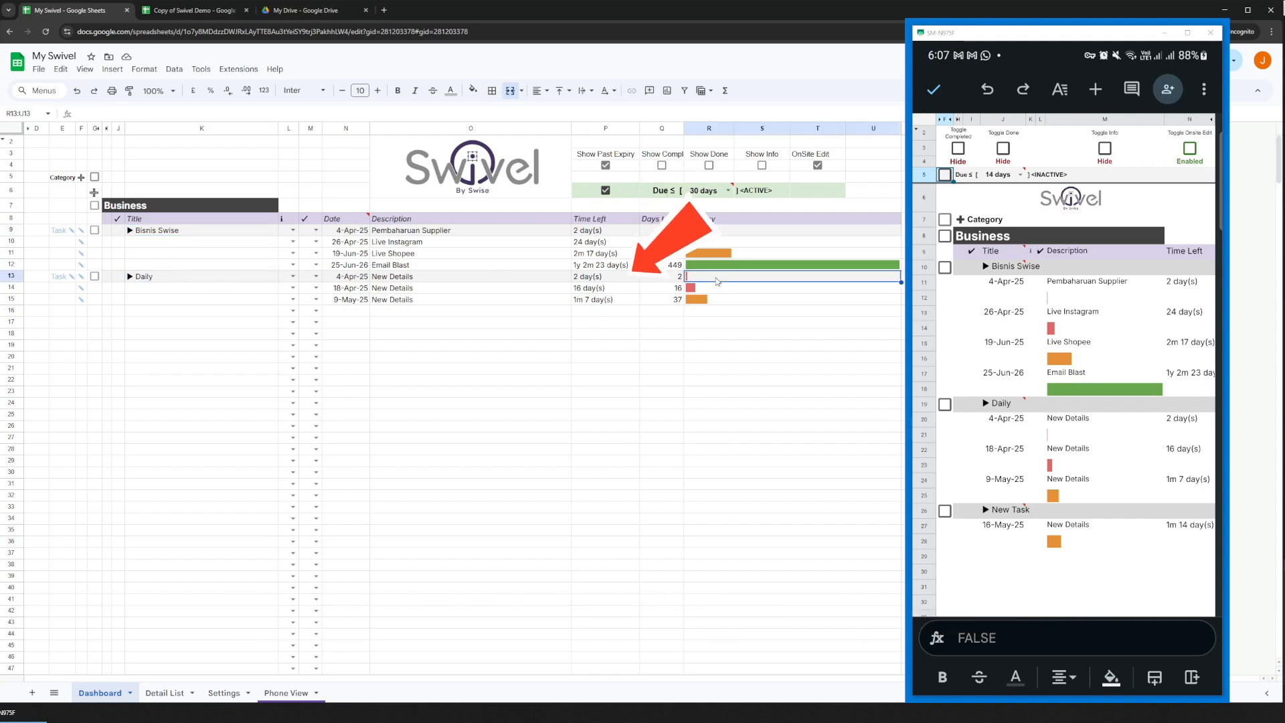
click(451, 255)
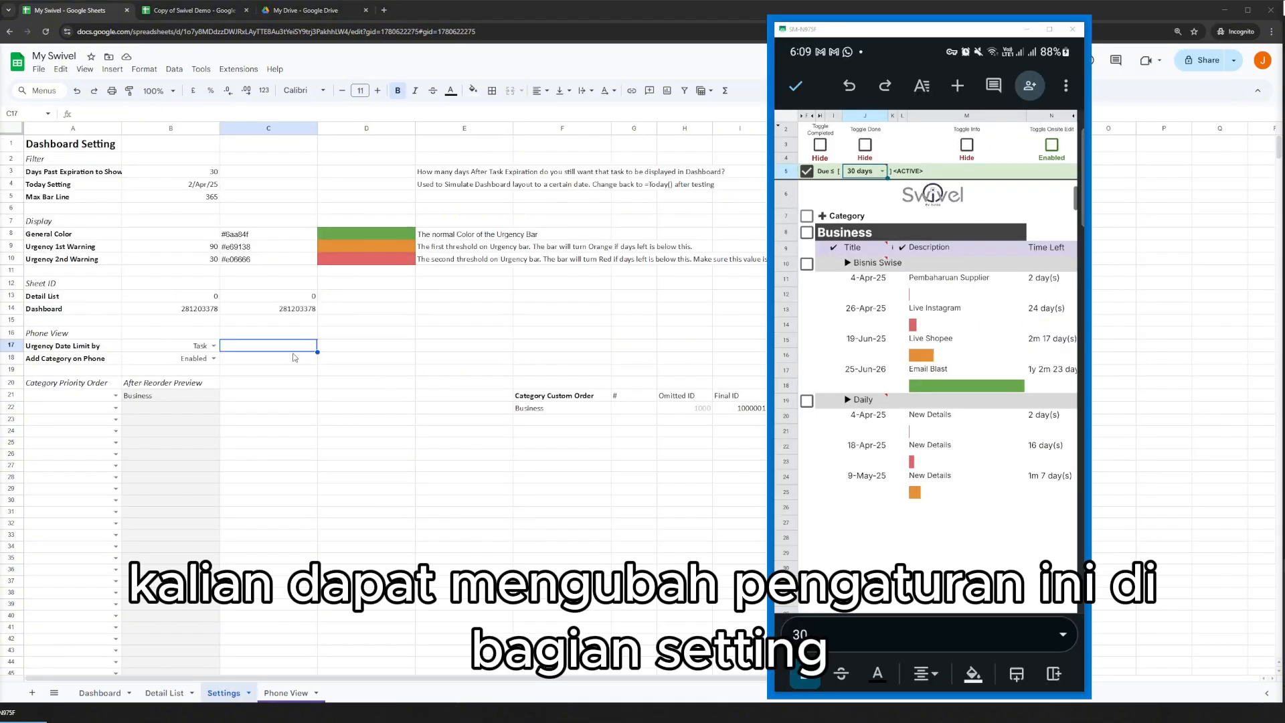
In Settings, set Urgency Date Limit by for Phone View to Details.
click(276, 363)
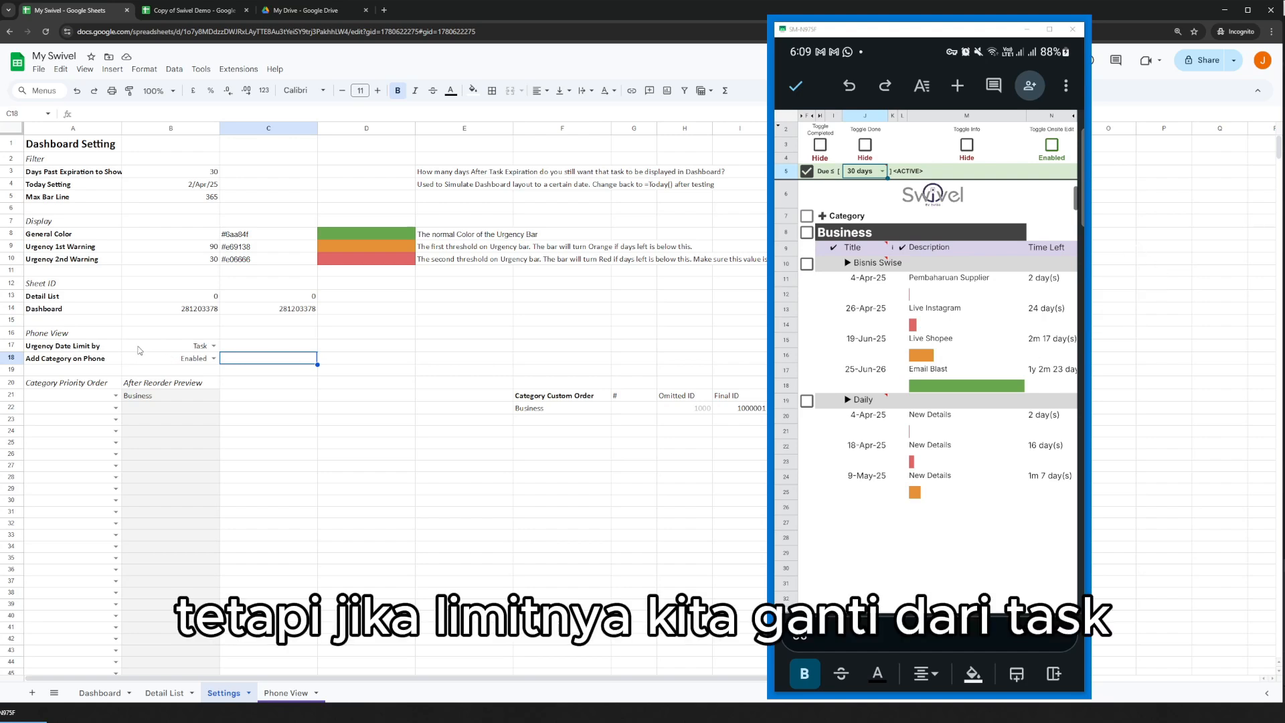
click(214, 346)
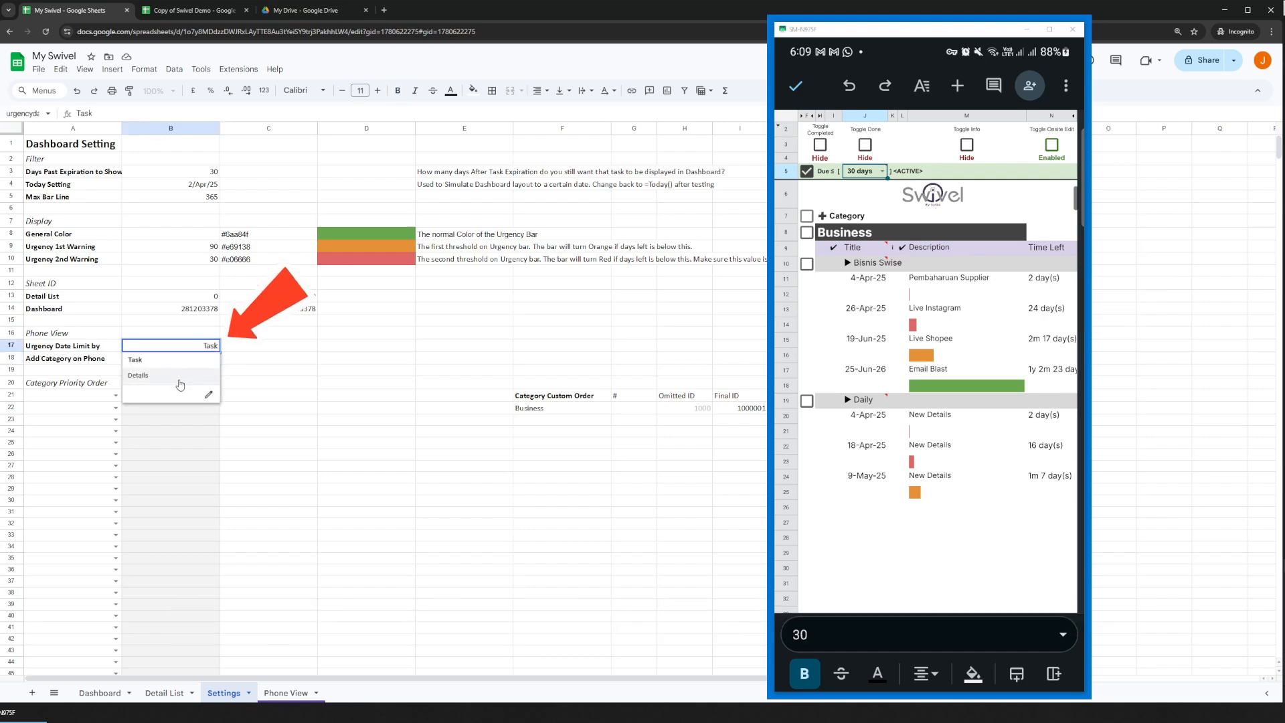
click(178, 378)
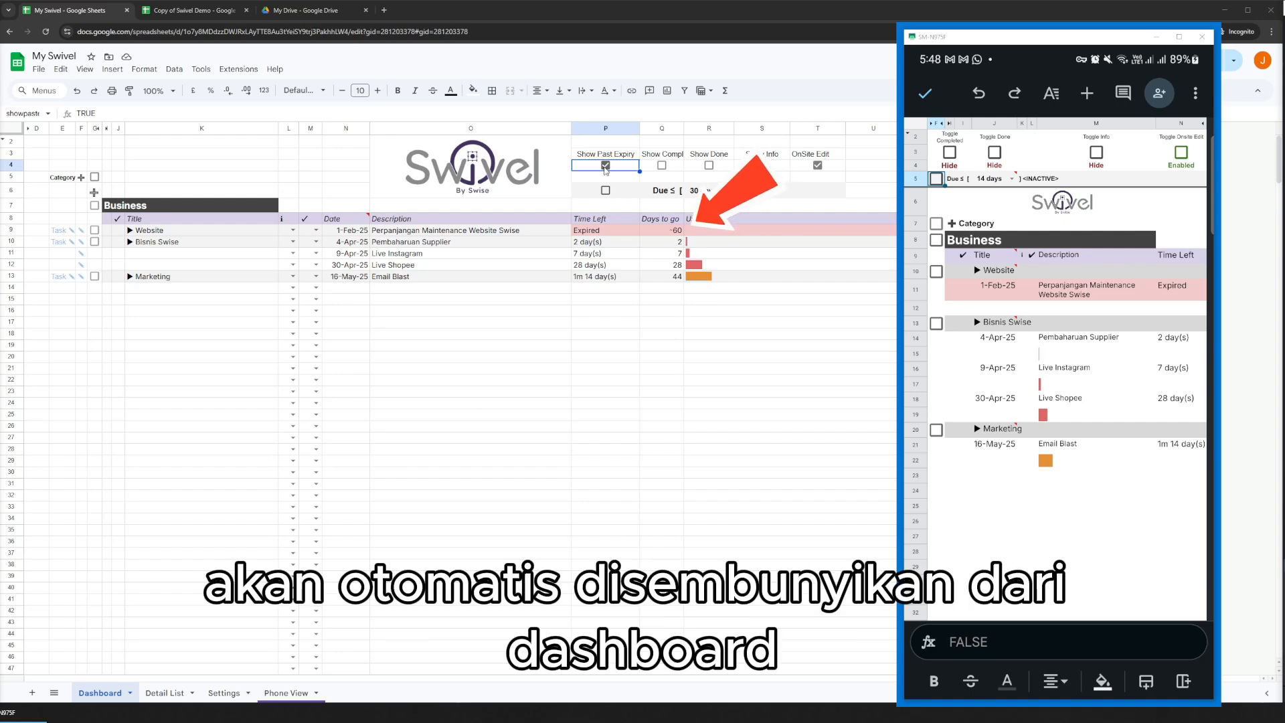
Toggle Show Past Expiry on the Dashboard and locate the Days Past Expiration to Show value in Settings.
click(605, 165)
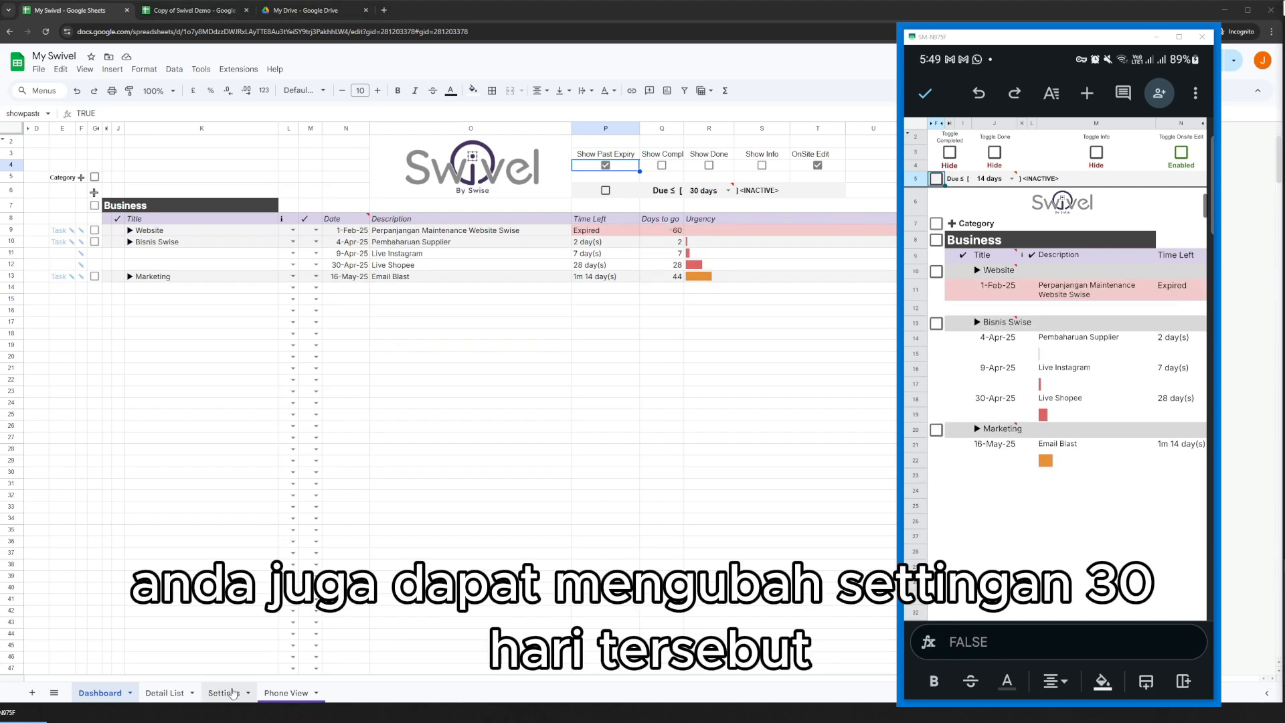
click(223, 693)
click(191, 221)
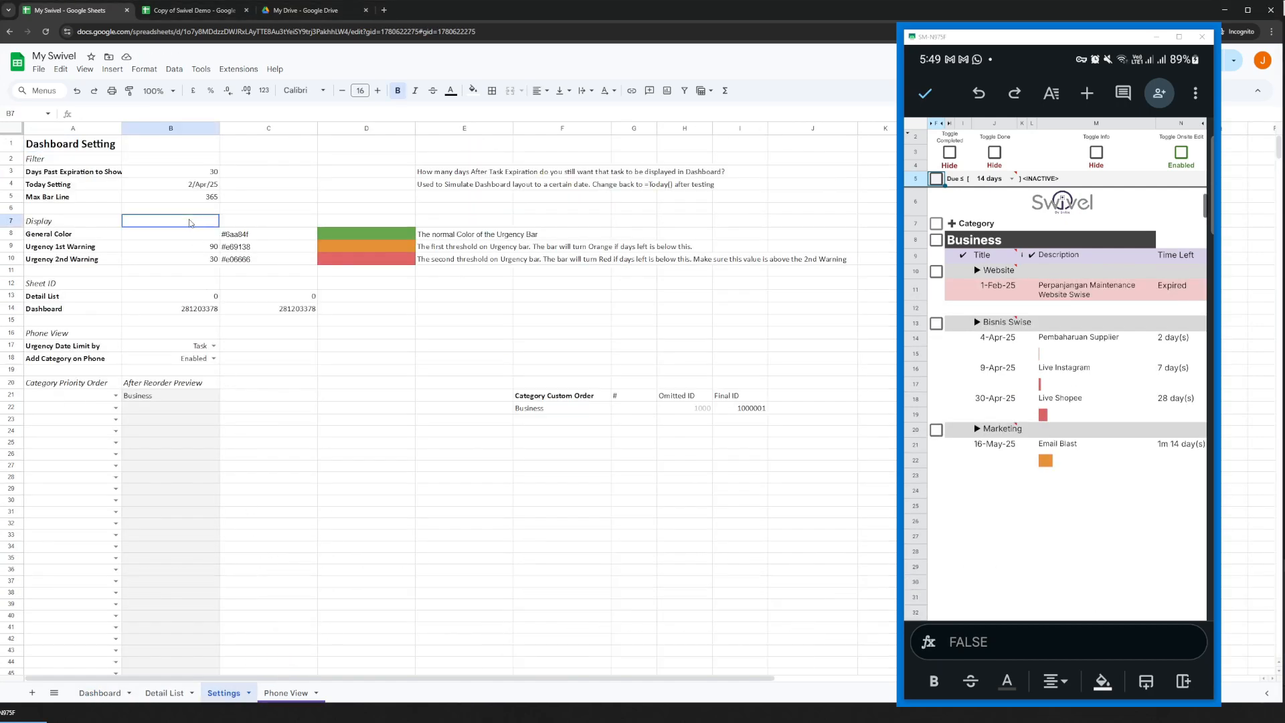
click(186, 172)
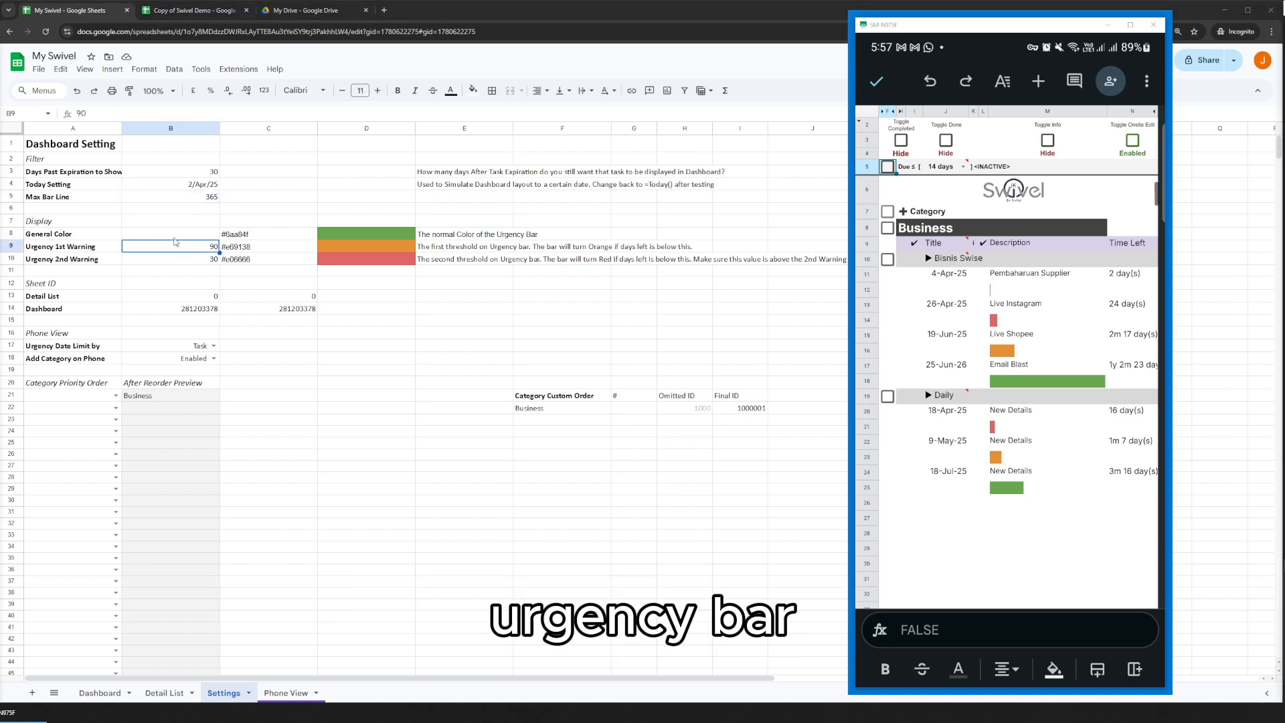
Set Max Bar Line to 30 in the dashboard filter settings.
click(175, 235)
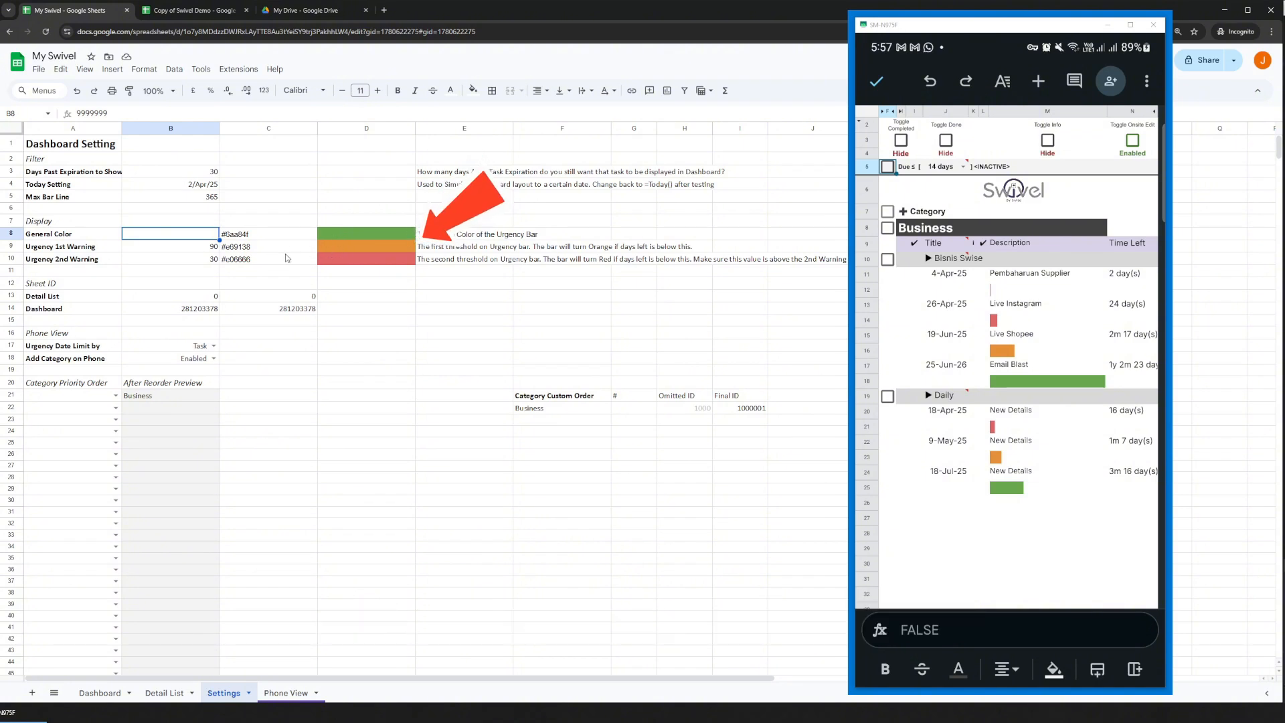
click(208, 261)
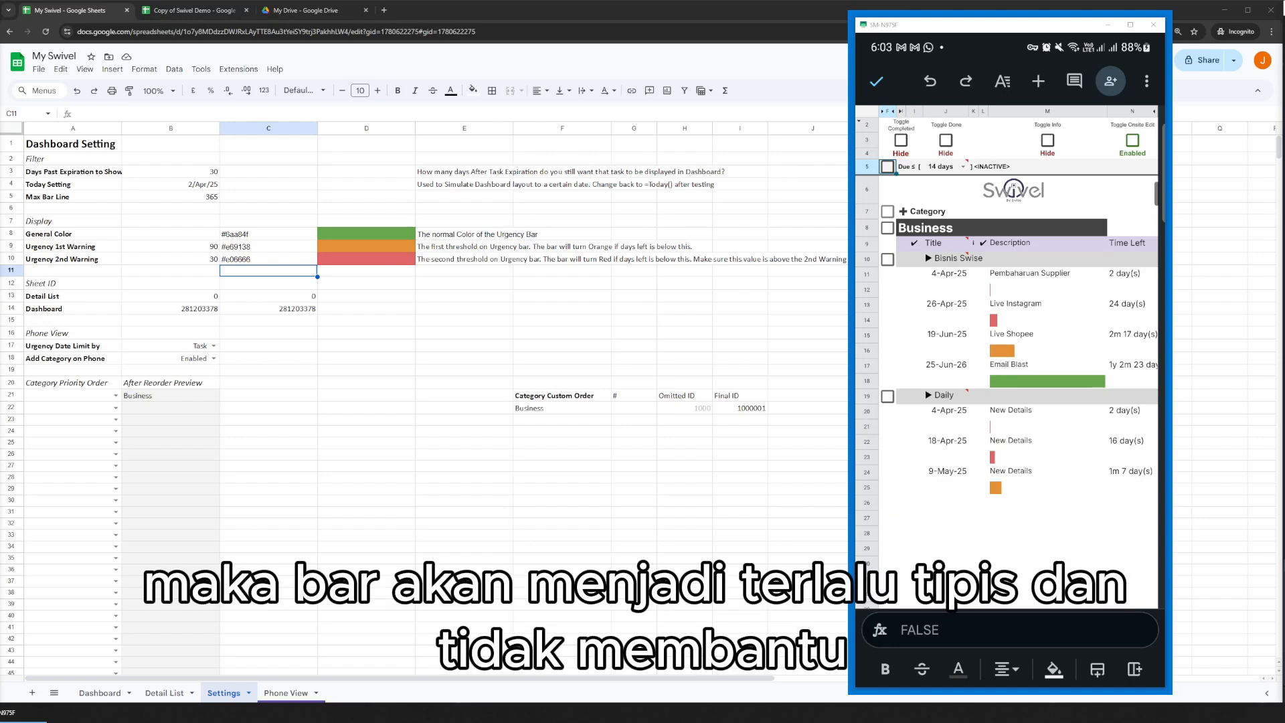
click(198, 202)
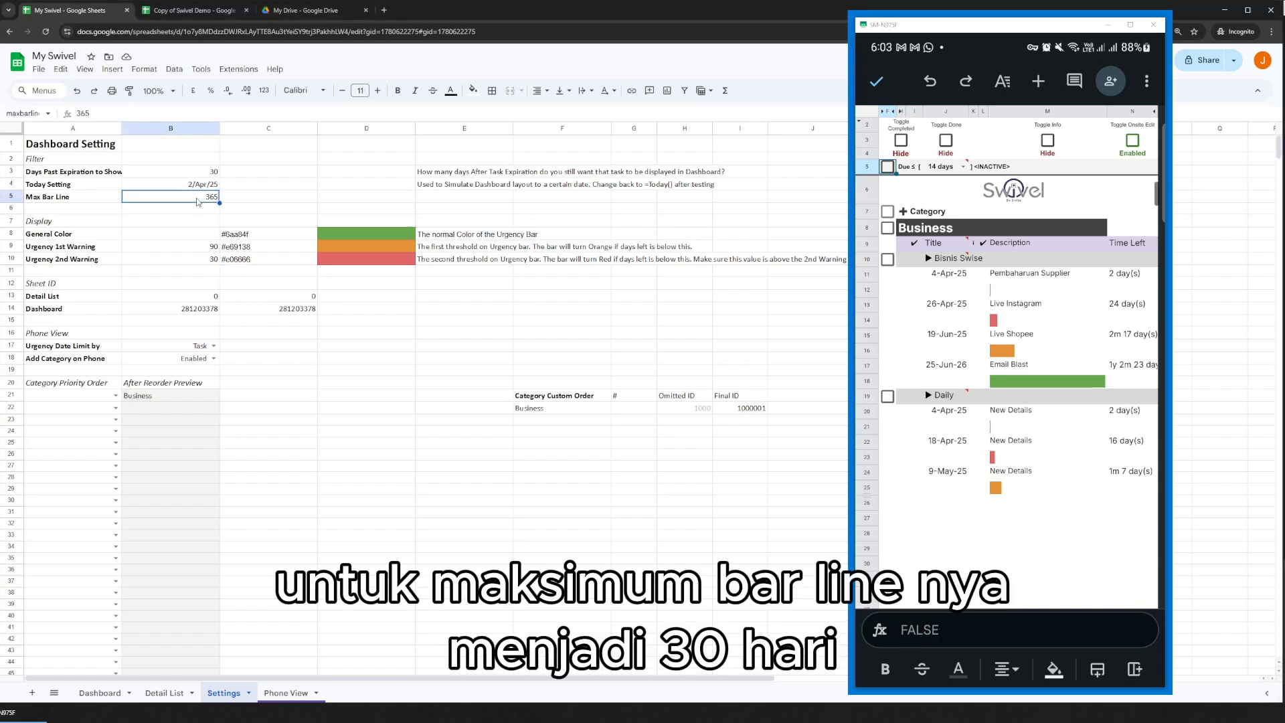
text(30)
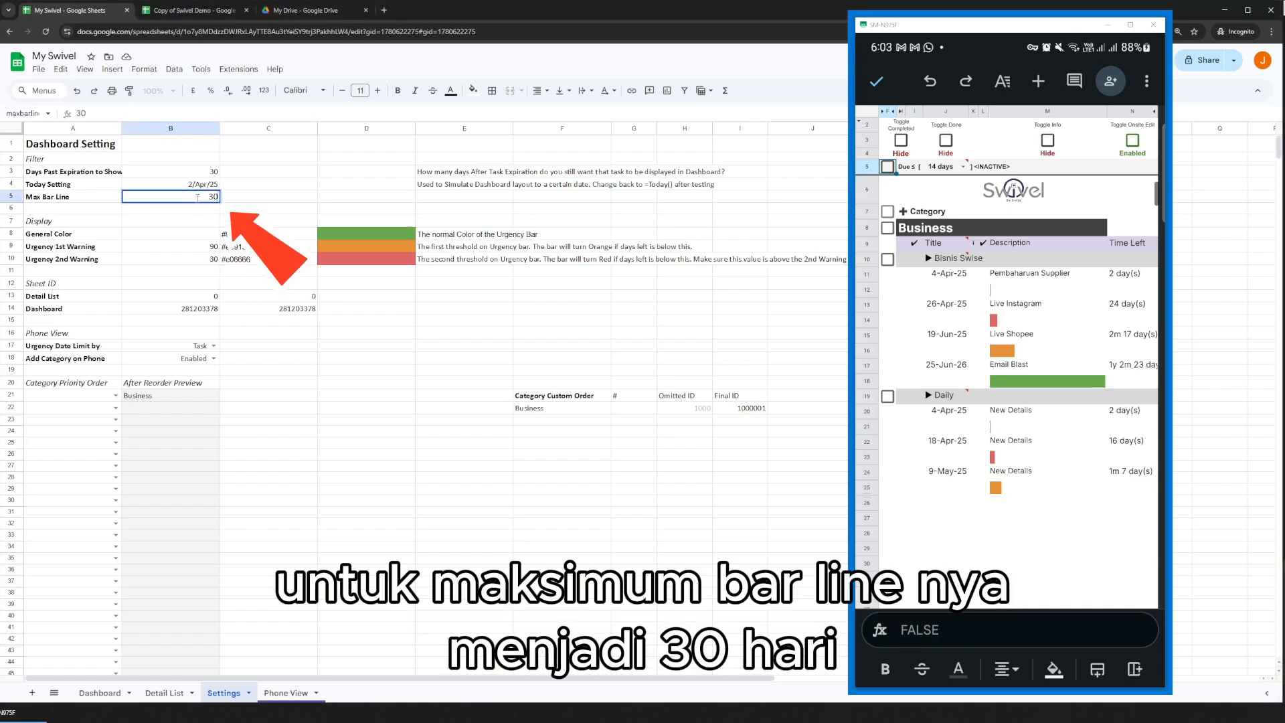
key(Return)
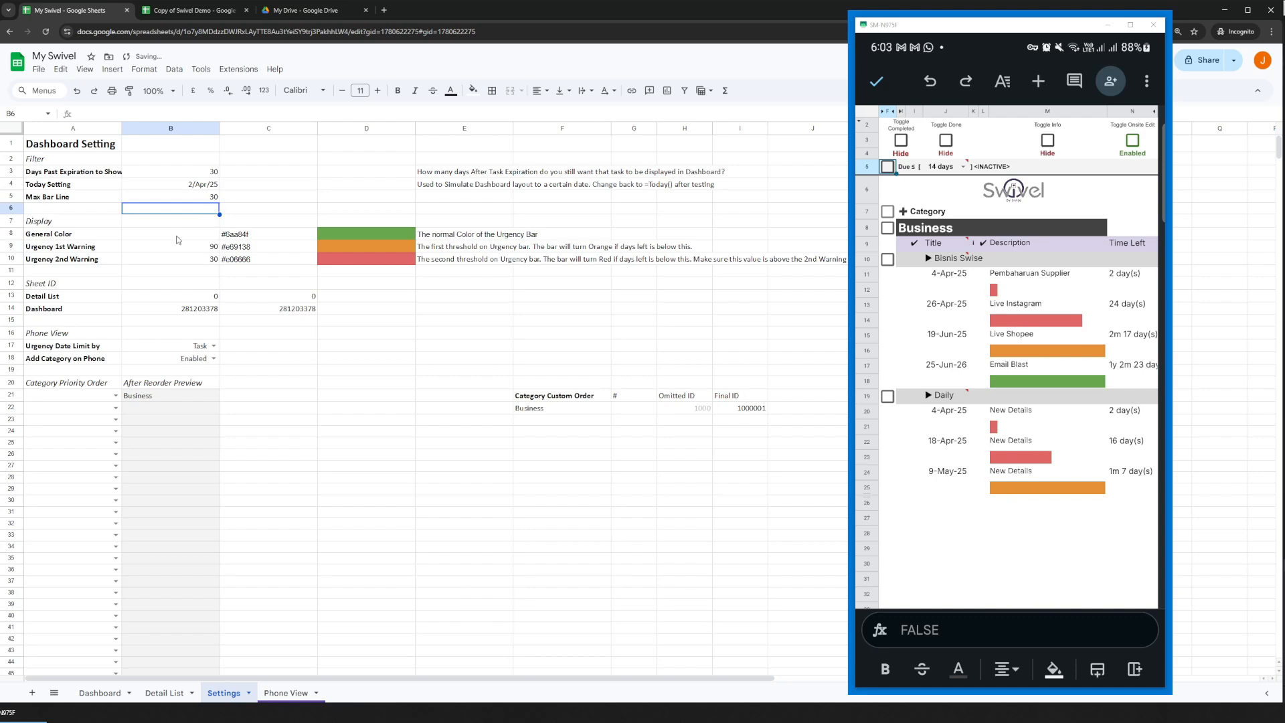
Set the Urgency 1st Warning threshold to 30 and the Urgency 2nd Warning threshold to 15.
click(140, 247)
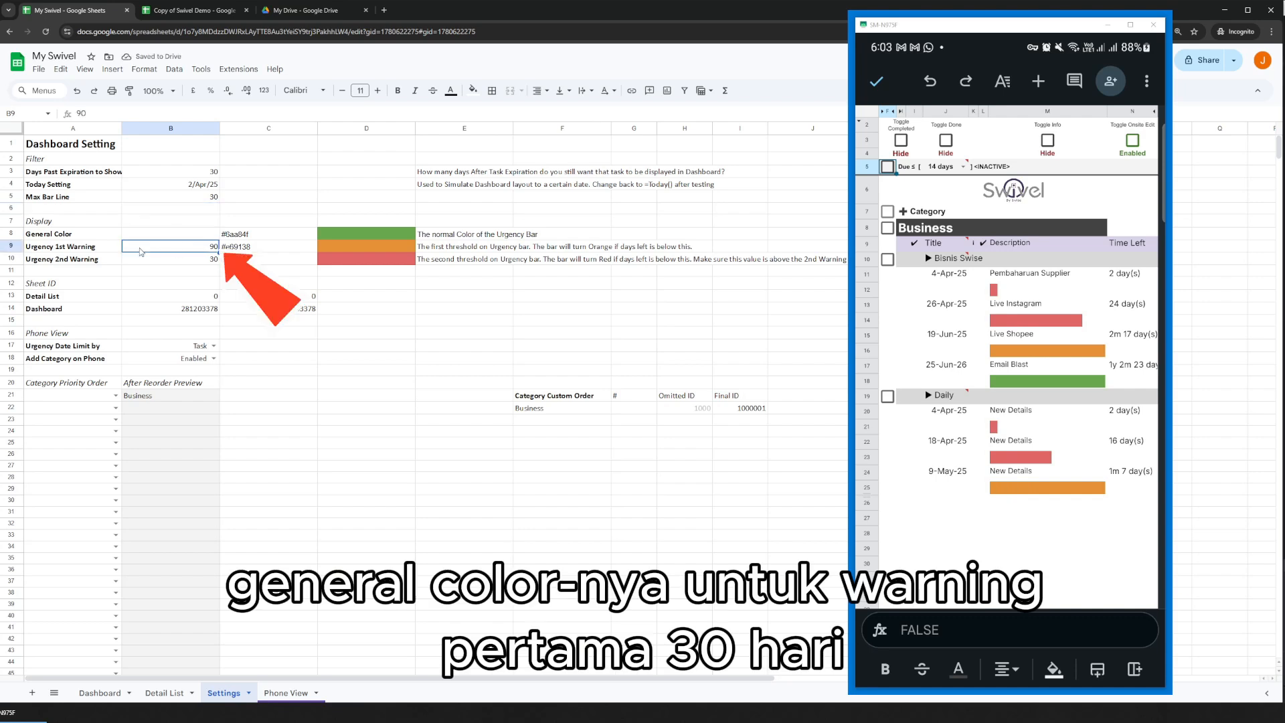
text(30)
key(Return)
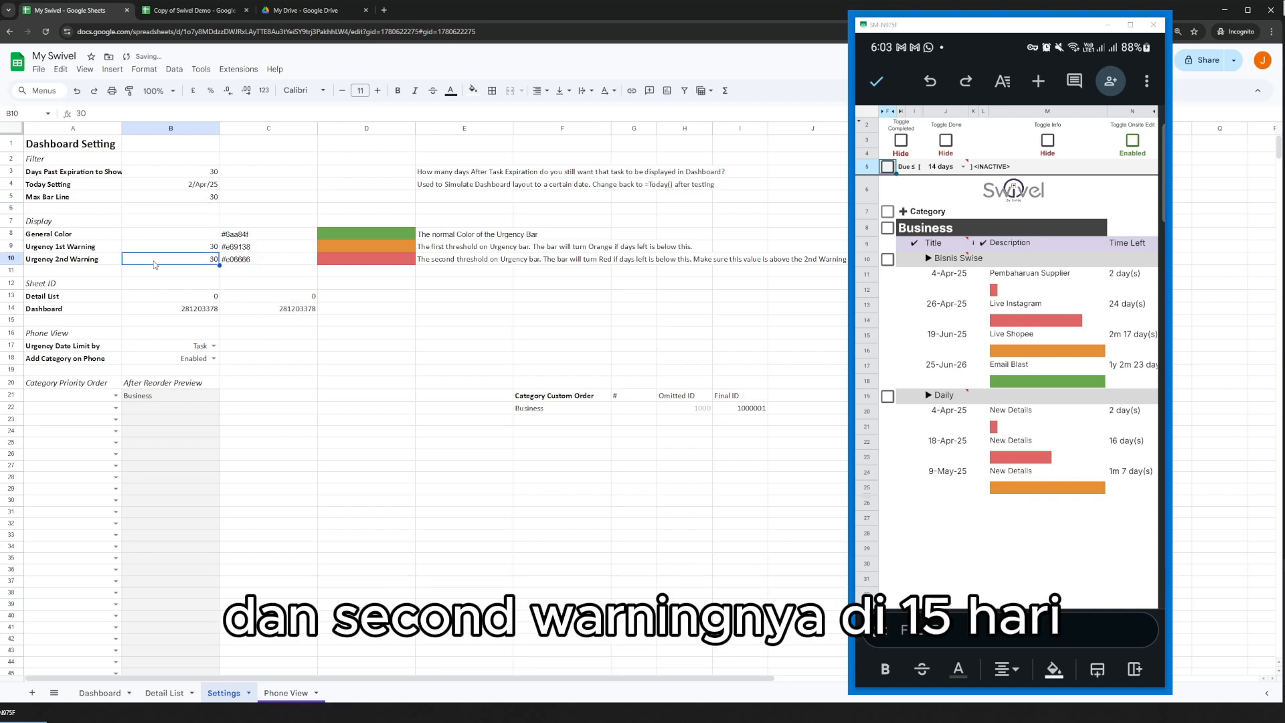
text(15)
key(Return)
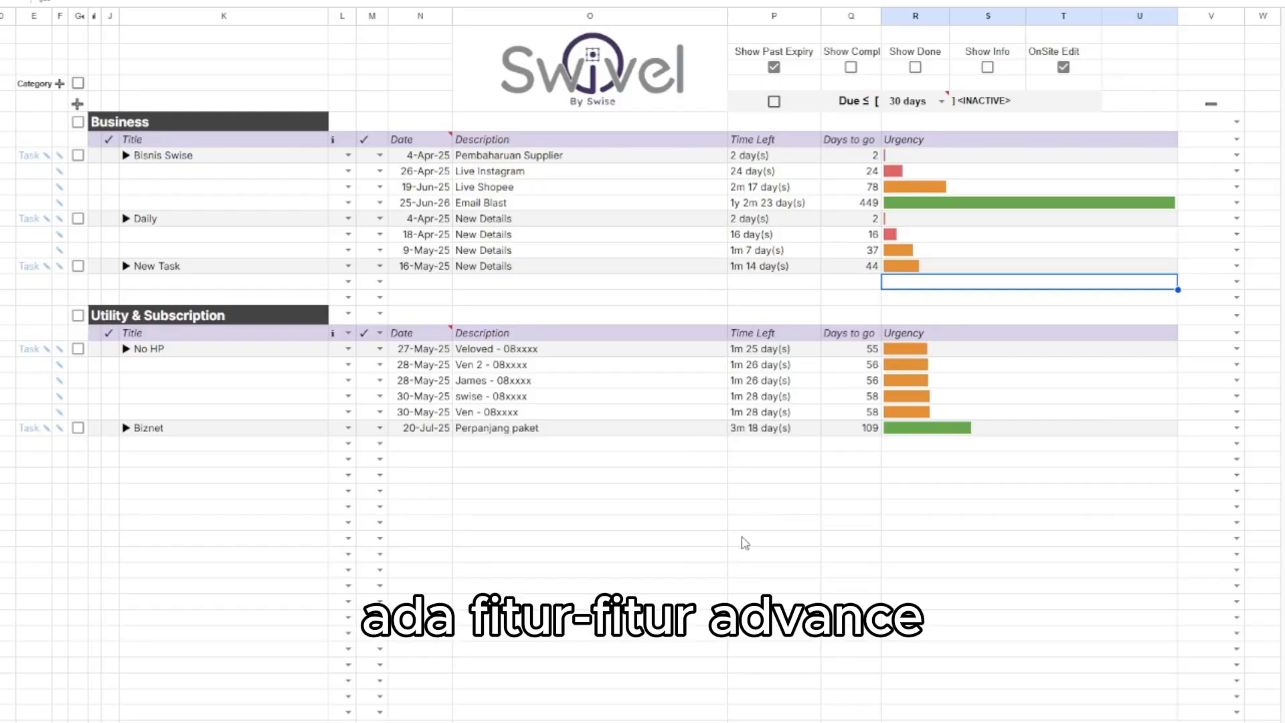
Delete the second detail of the No HP task under Utility & Subscription on the Dashboard, and confirm the deletion.
click(948, 454)
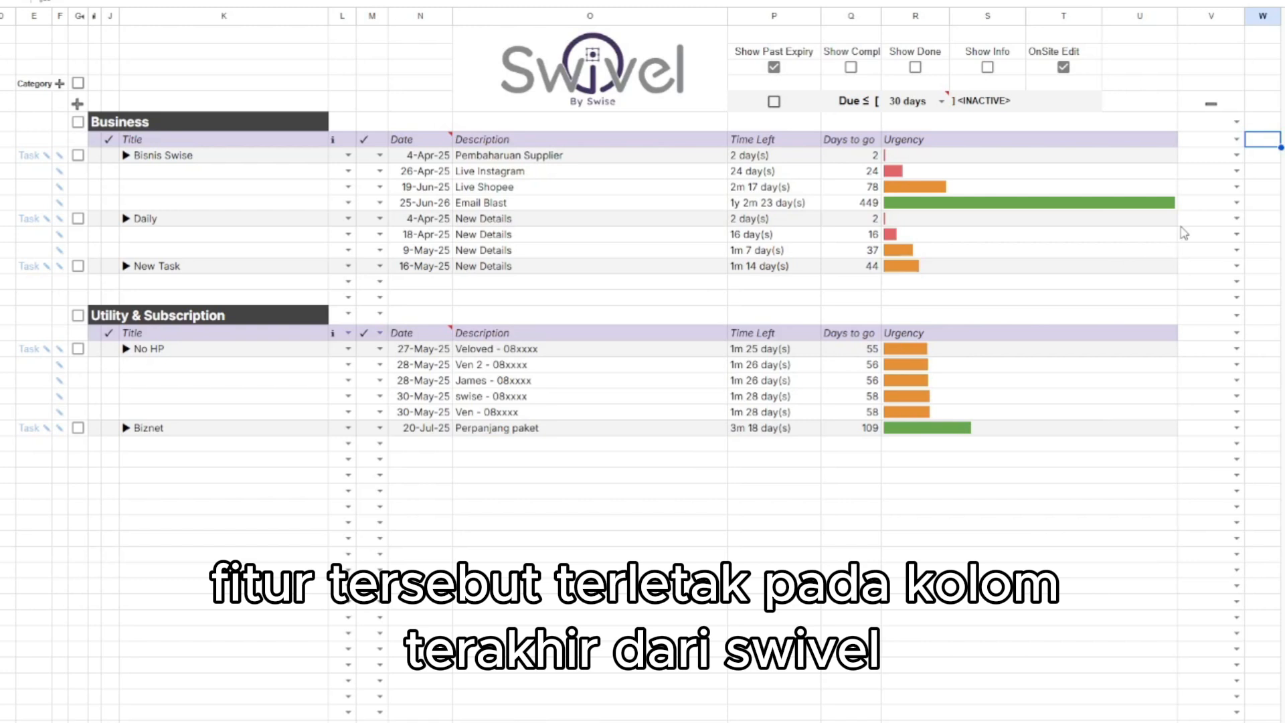
click(1238, 140)
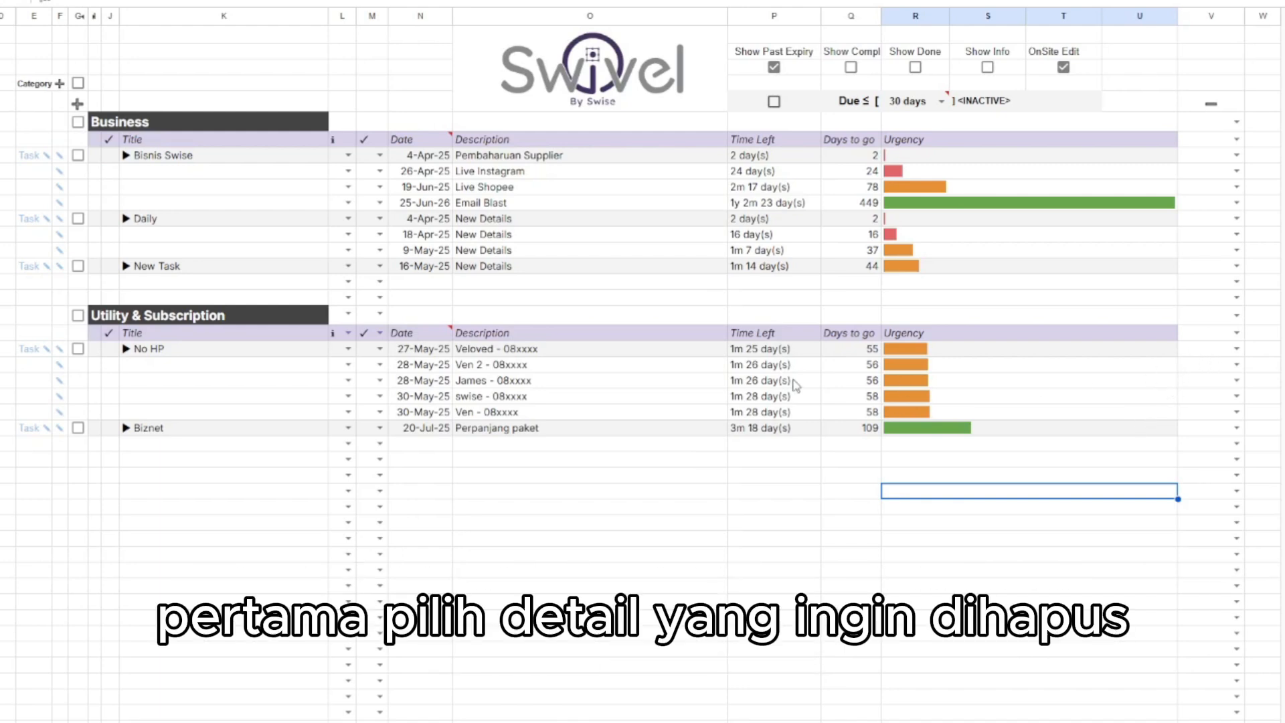
click(693, 369)
click(1236, 364)
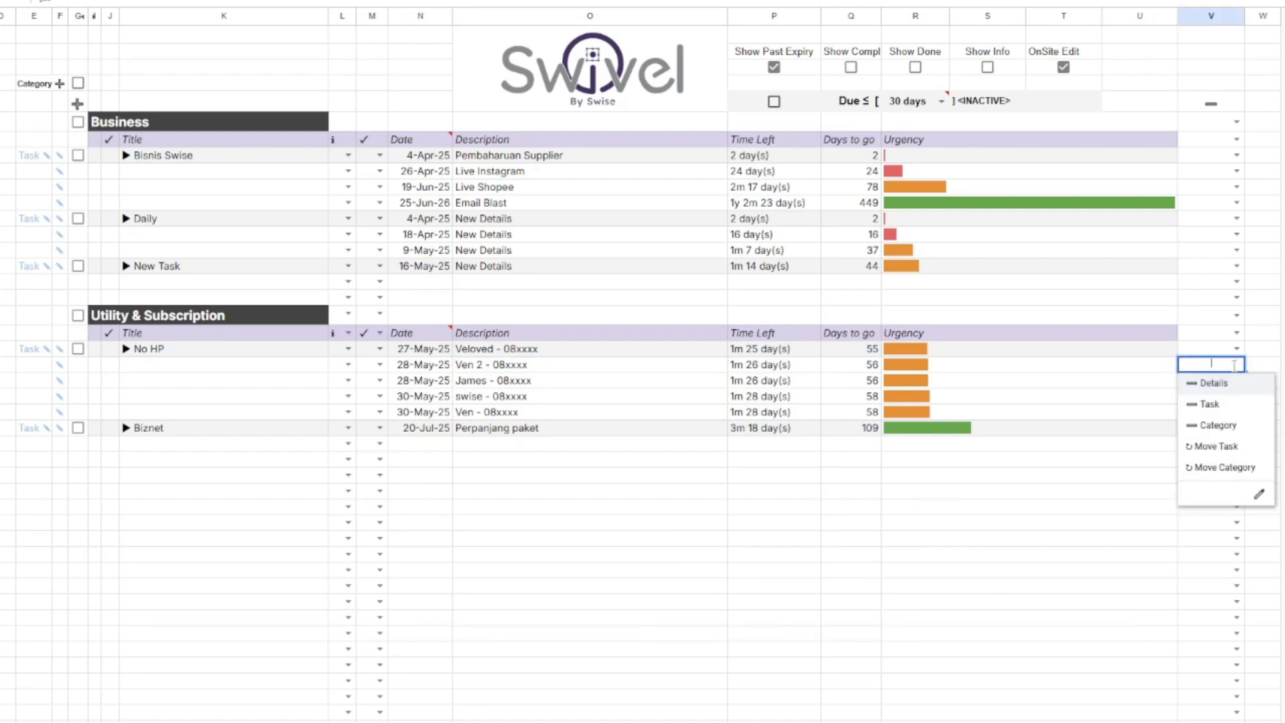
click(1230, 386)
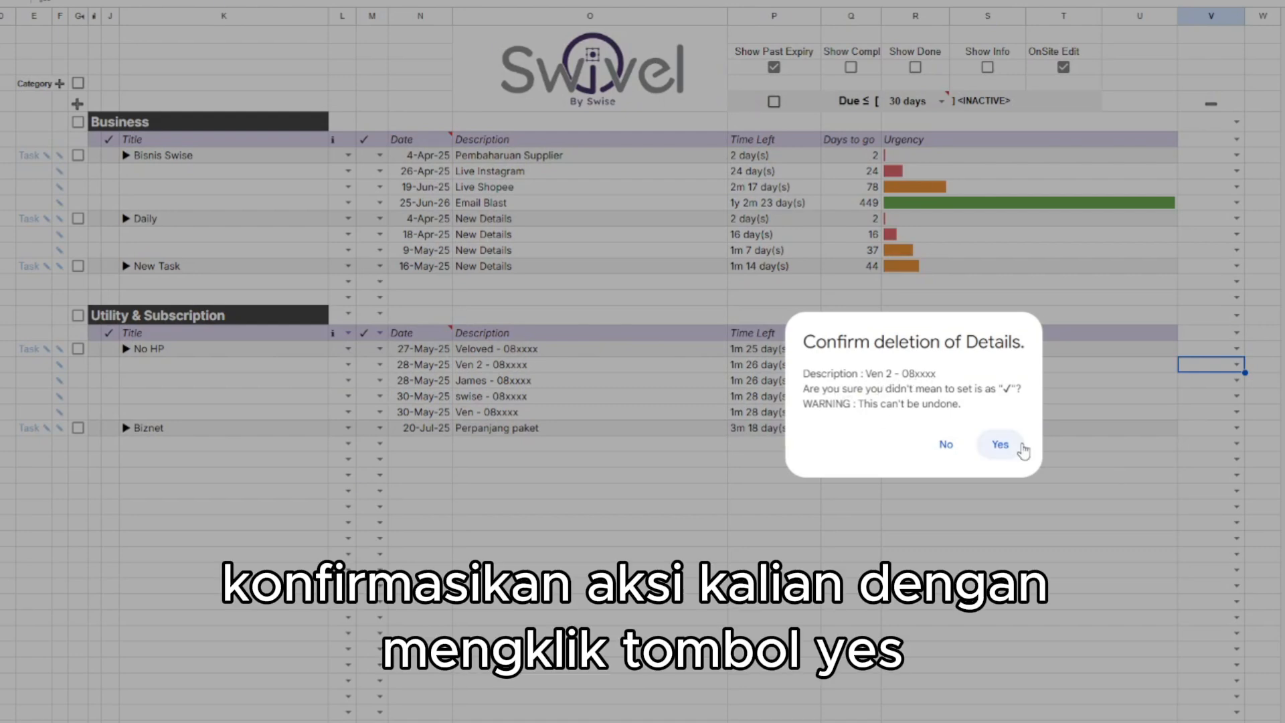
click(1007, 447)
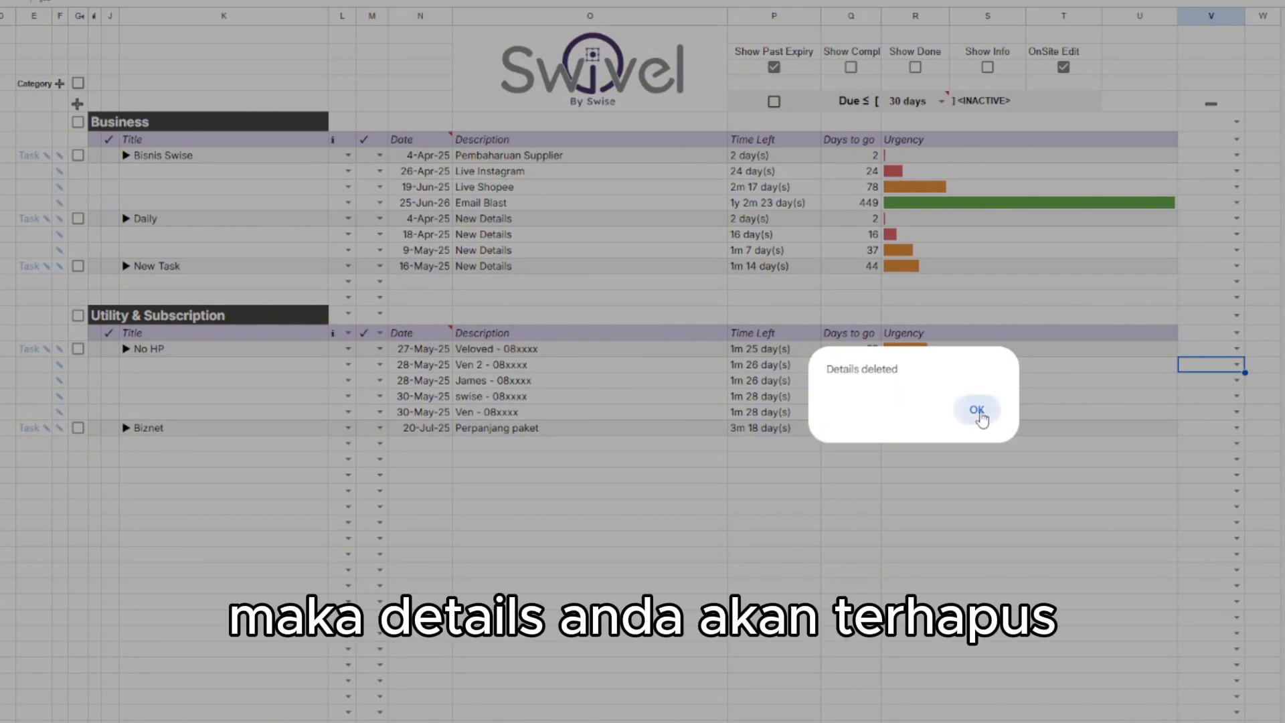
click(976, 409)
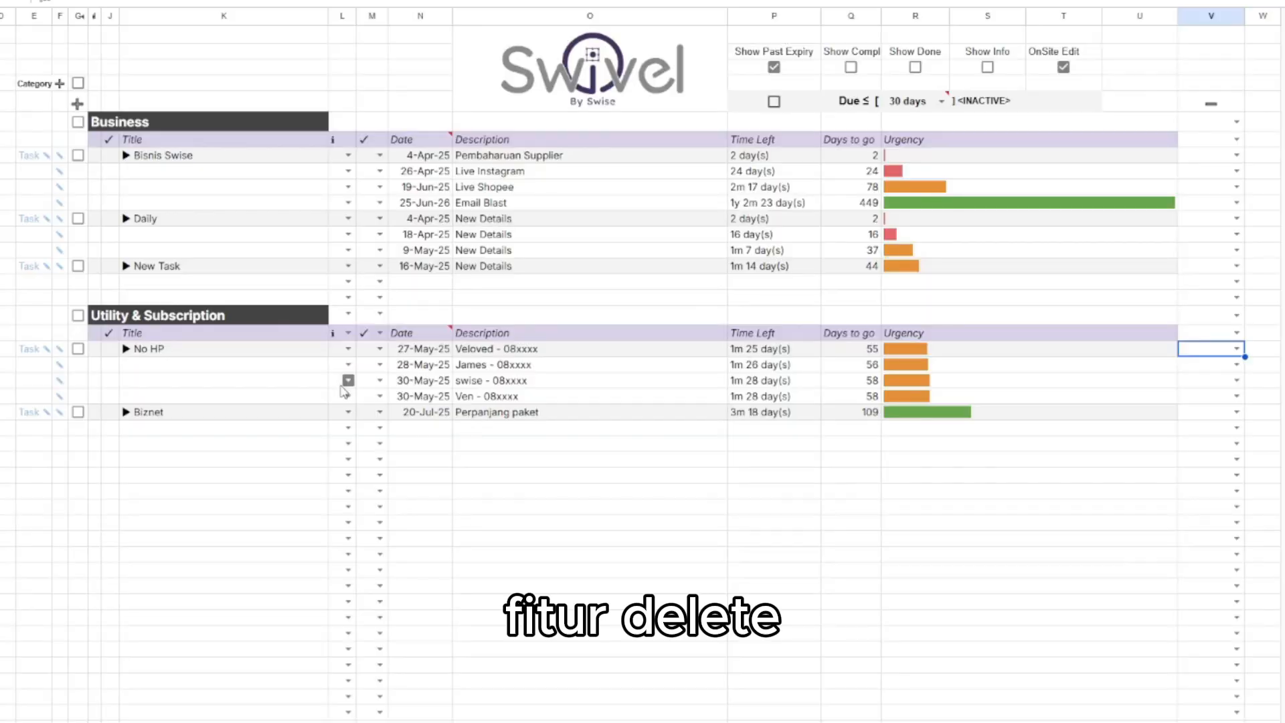
Delete the No HP task with all its details, confirming the deletion with "Yes".
click(231, 357)
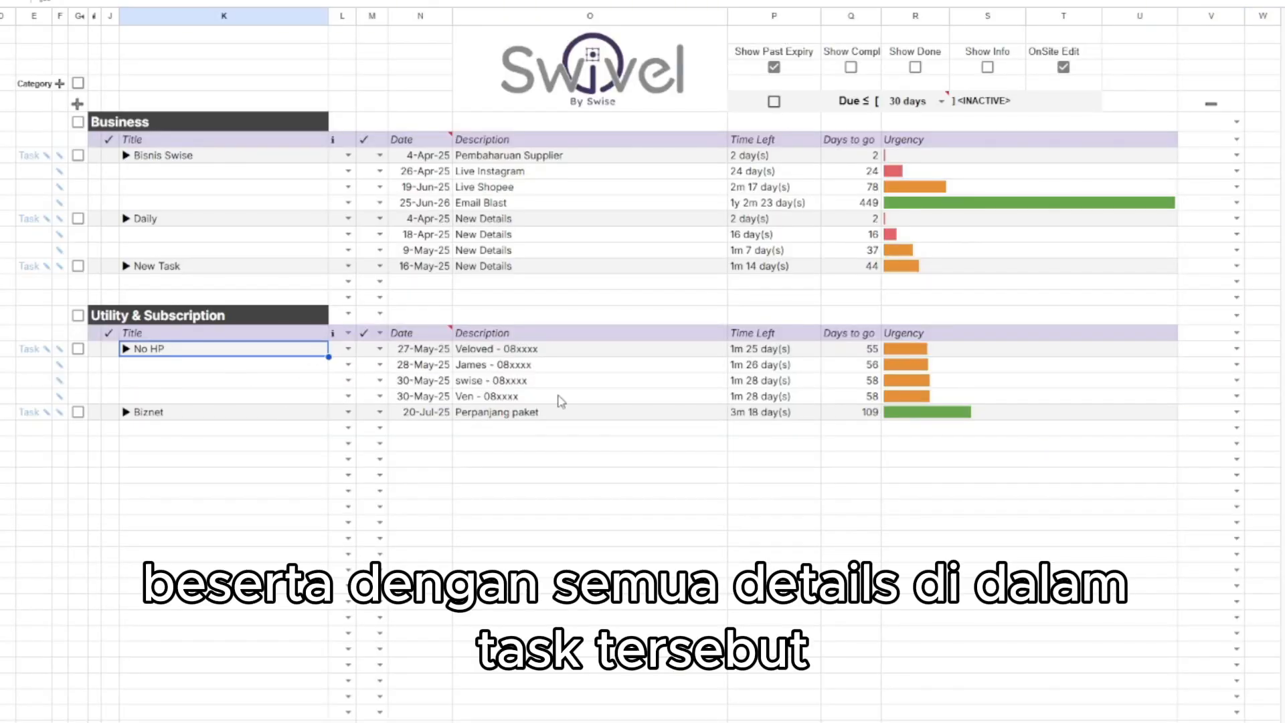
click(1236, 349)
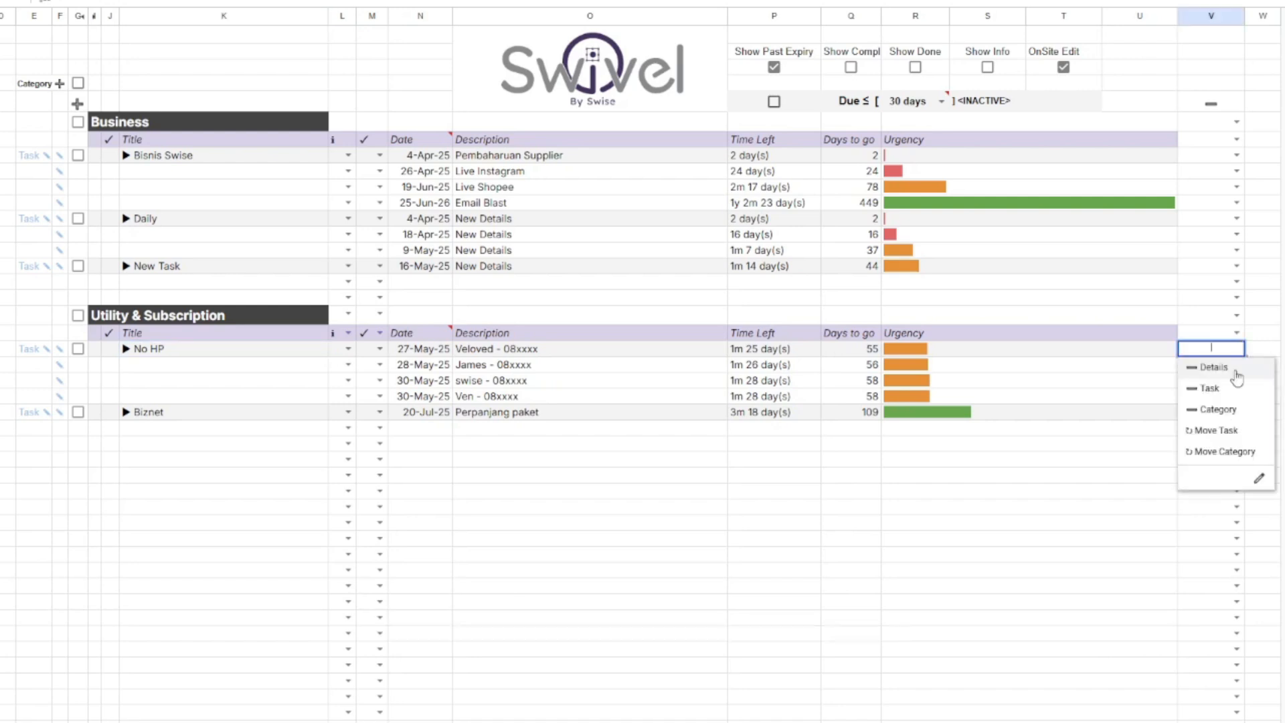
click(1234, 393)
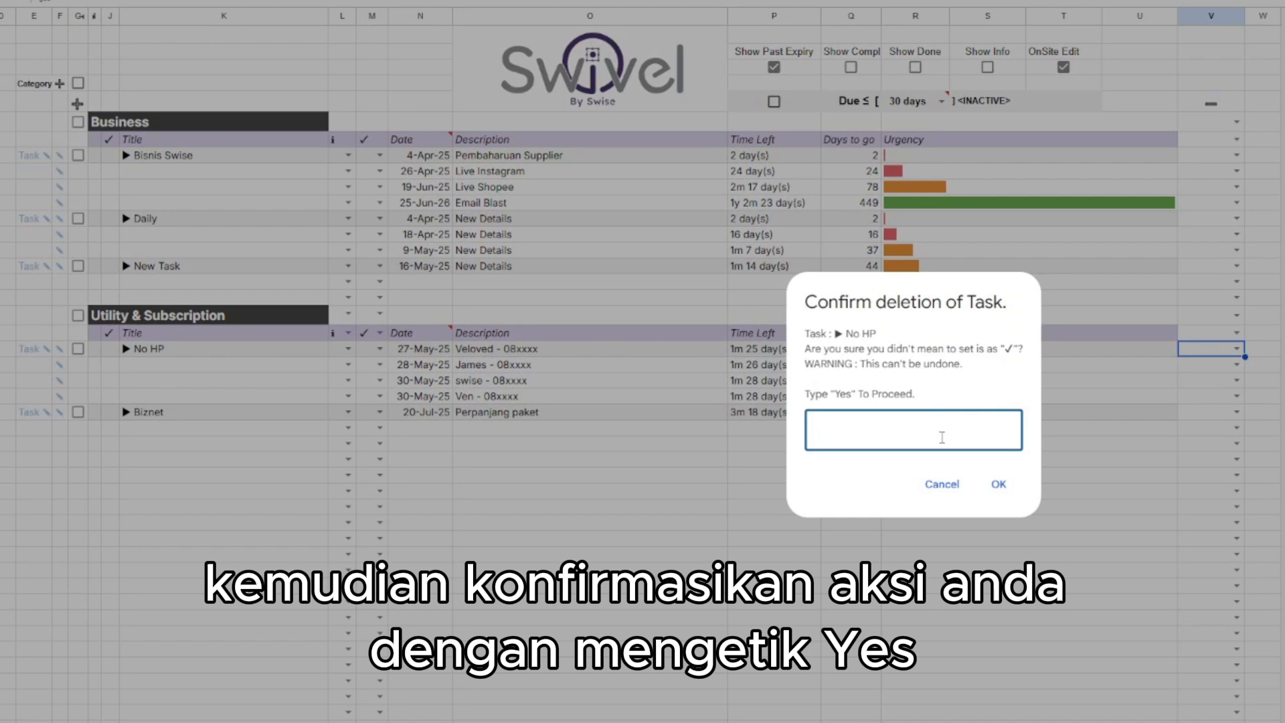
text(Yes)
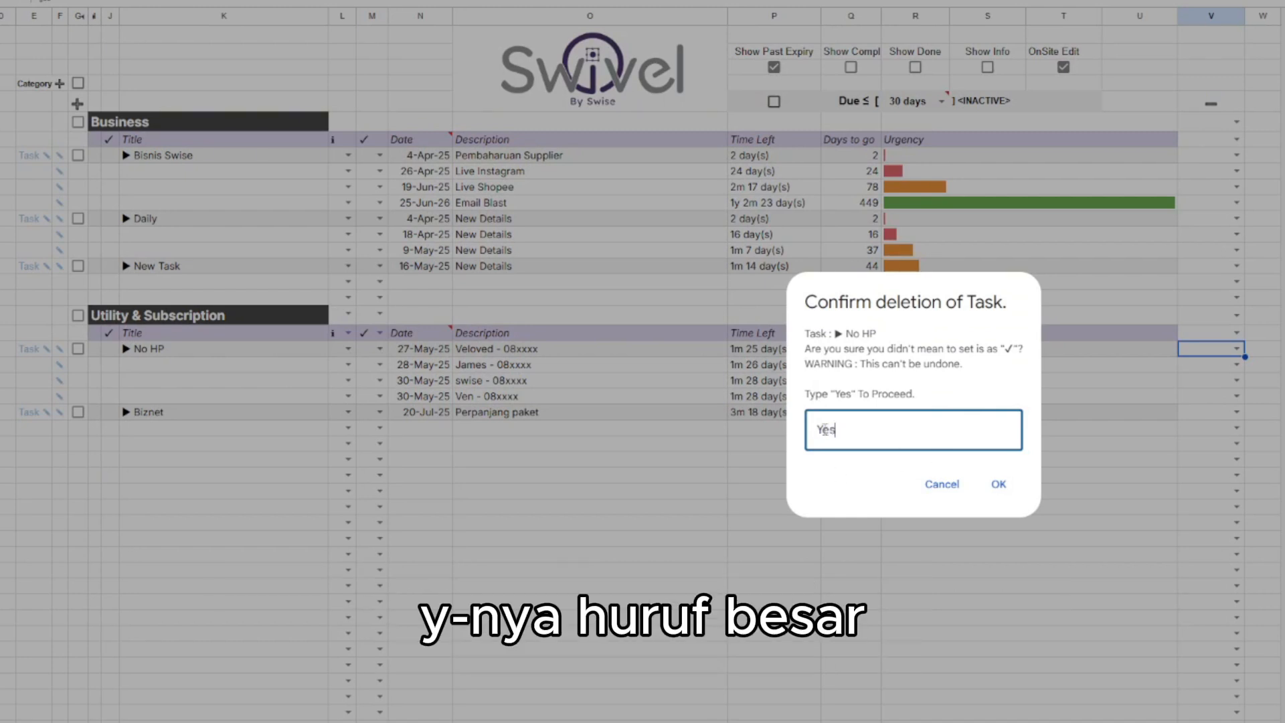
drag(823, 430, 811, 434)
click(998, 483)
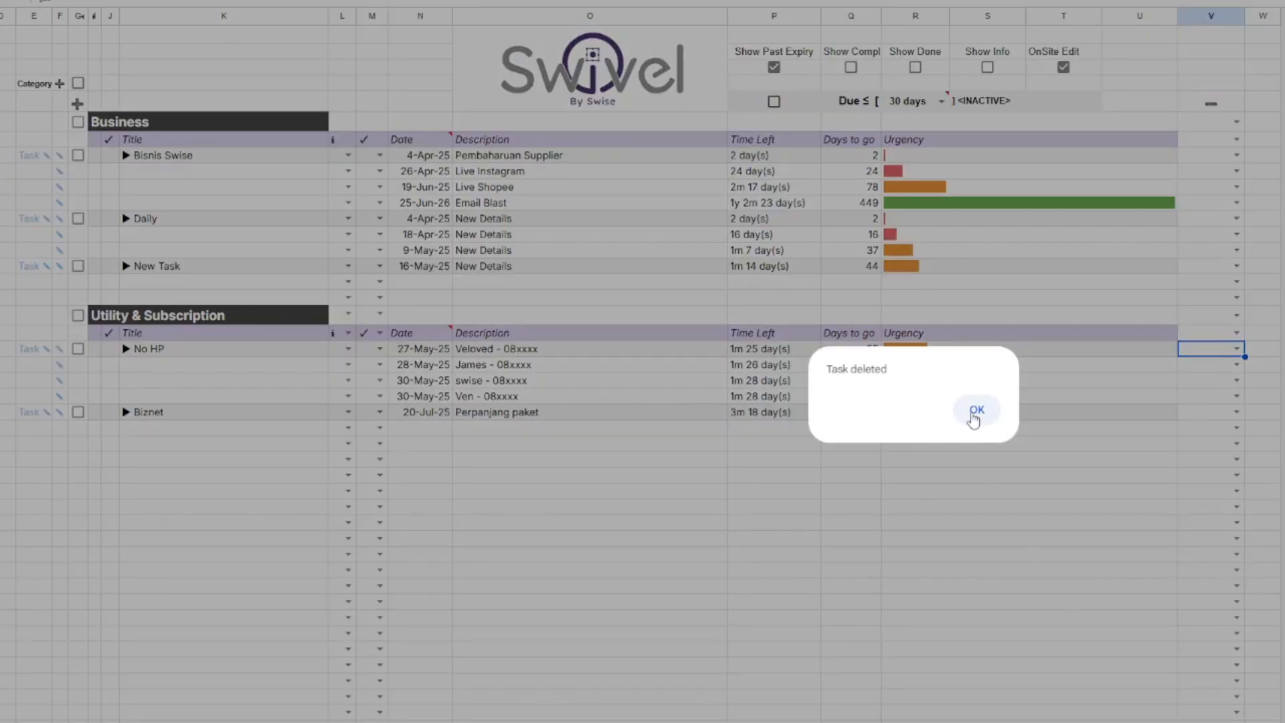
click(972, 416)
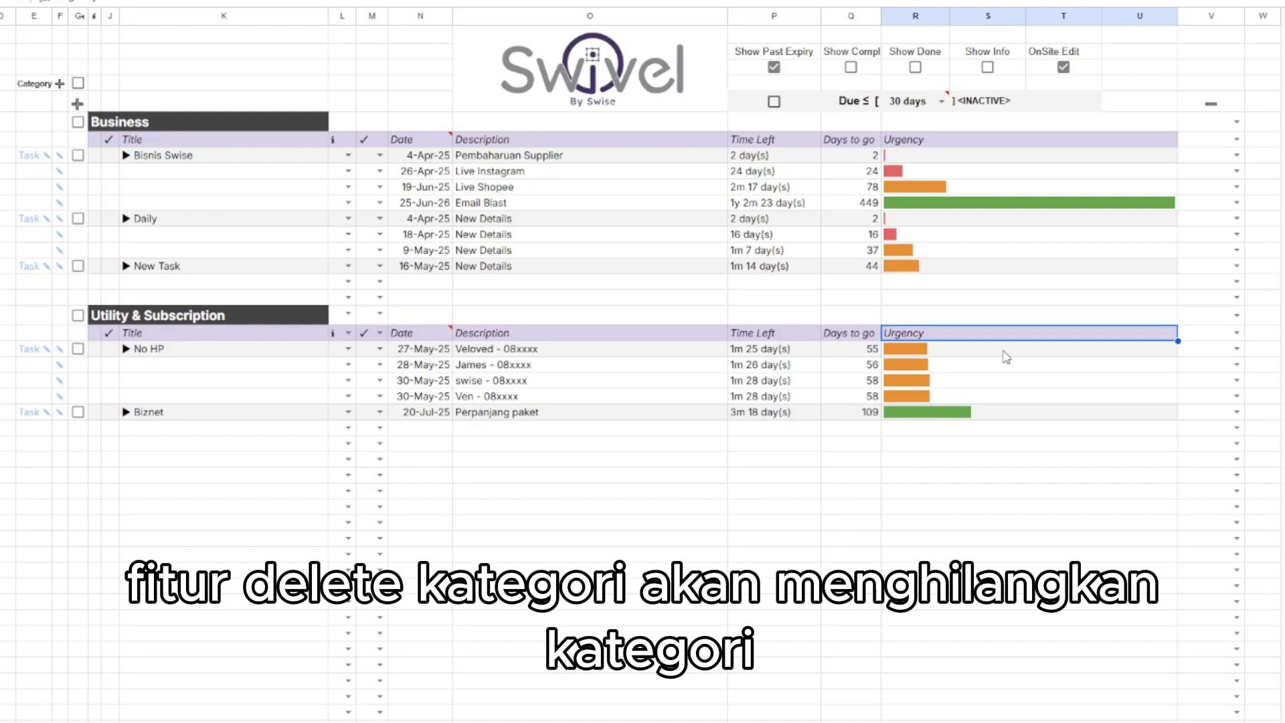
Delete the Utility & Subscription category with all its tasks, confirming with "delete category Utility & Subscription".
click(1003, 350)
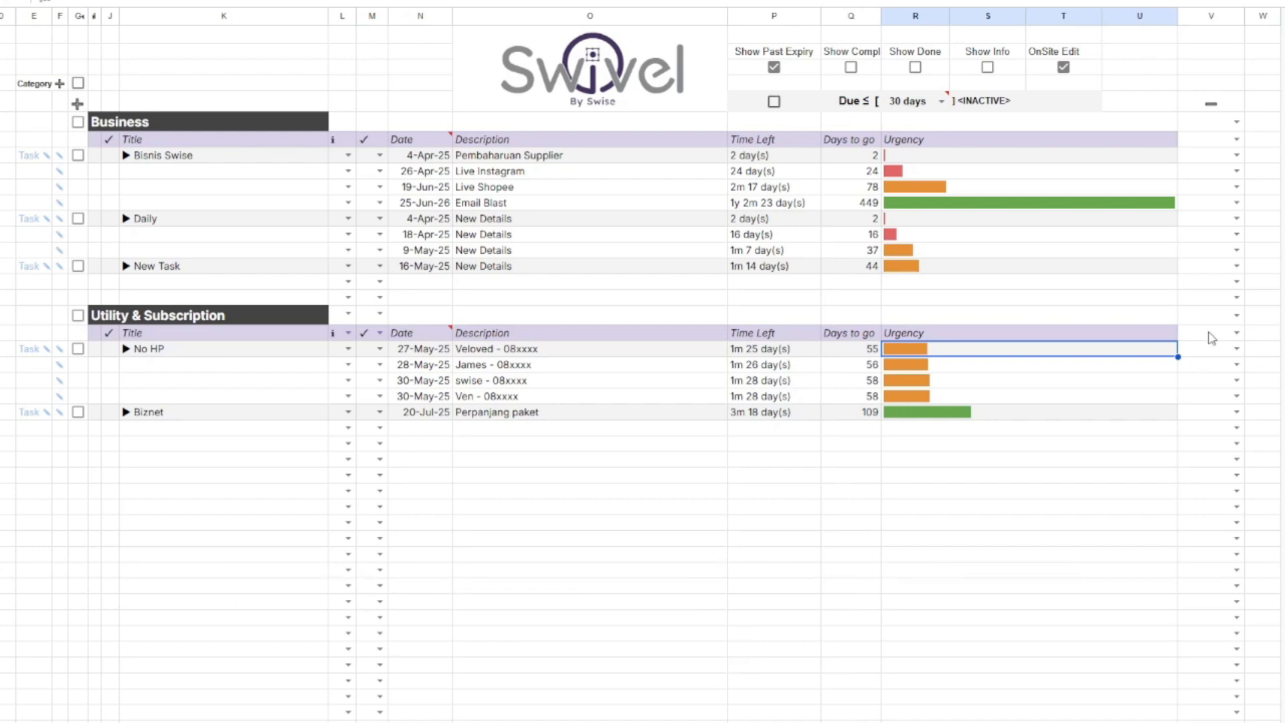
click(1237, 315)
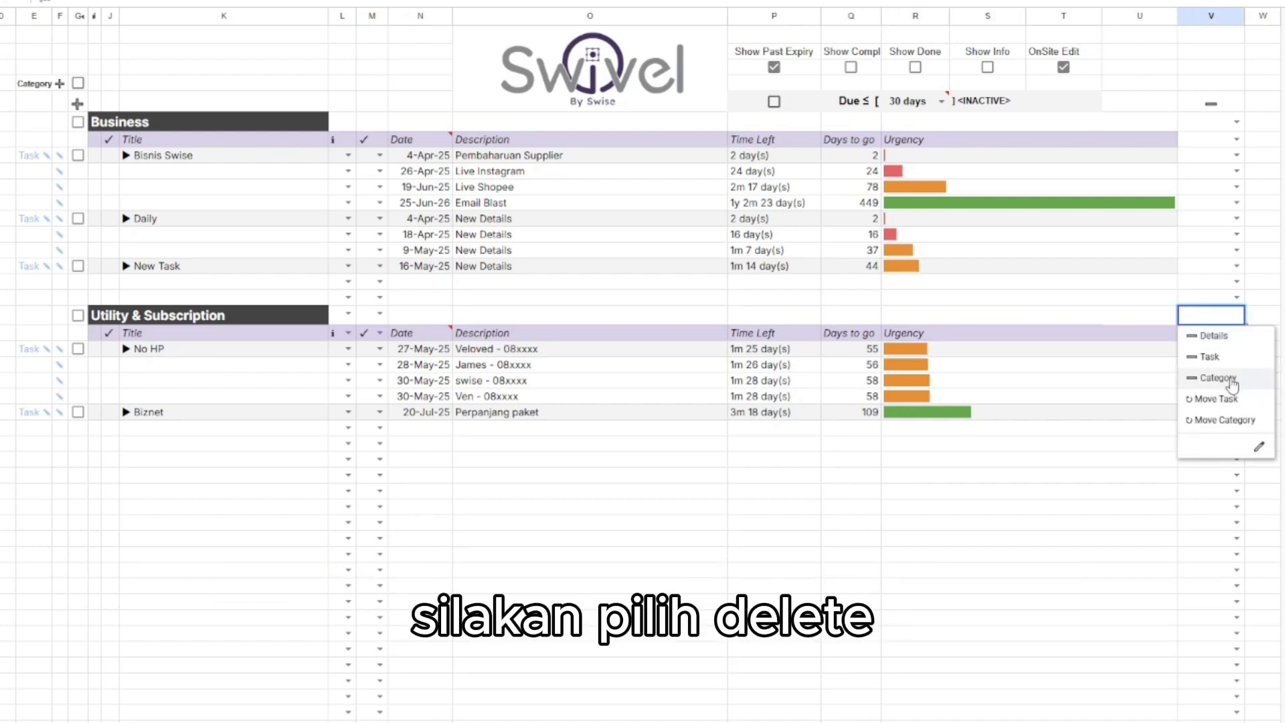
click(1228, 376)
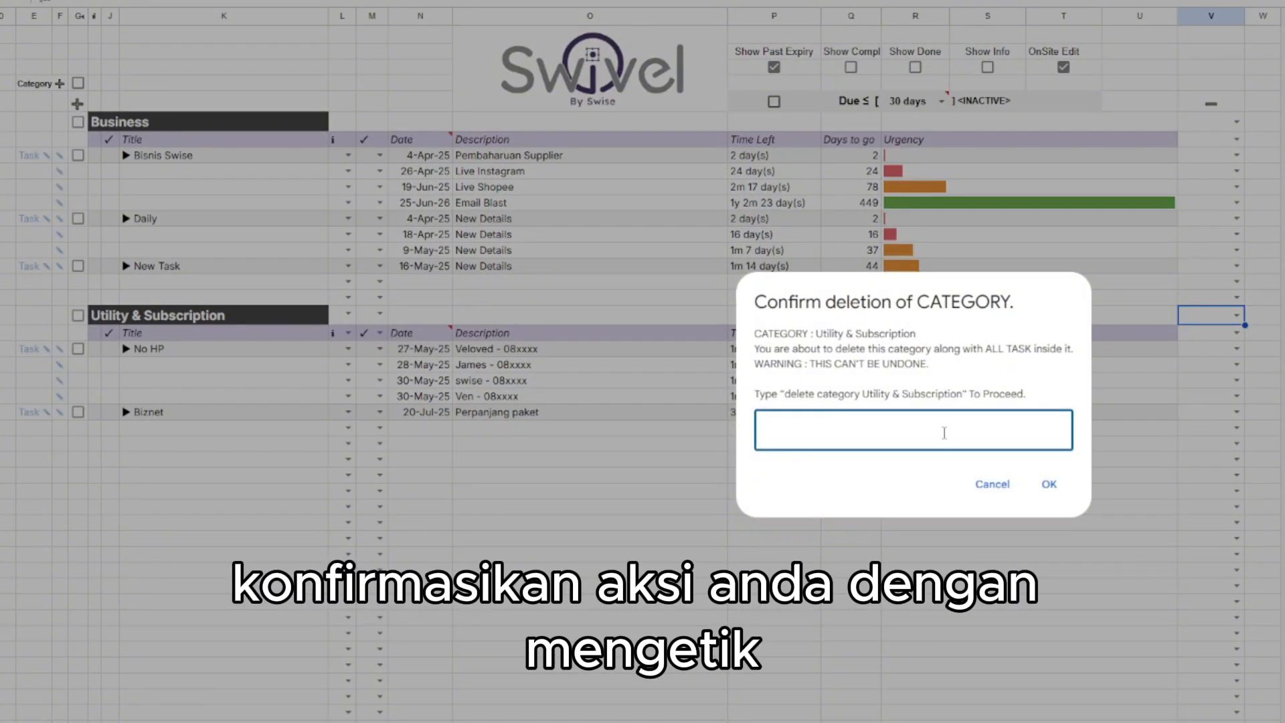
text(elete )
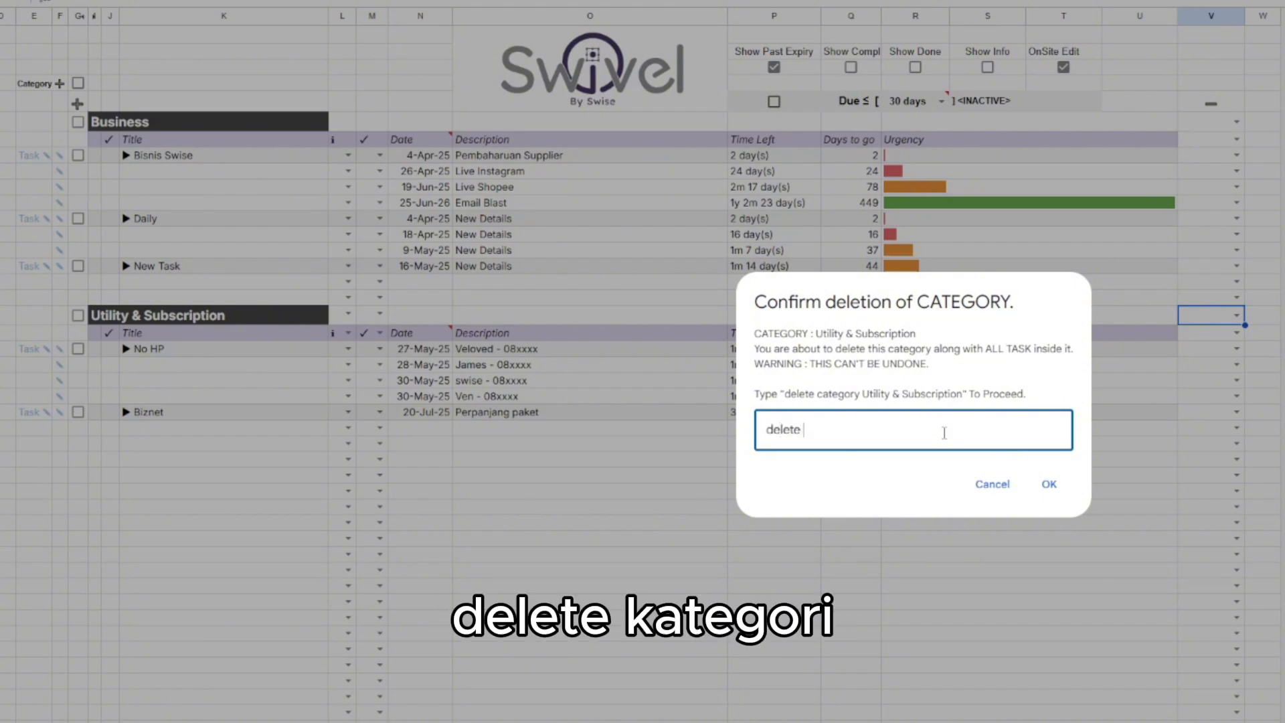
text(category U)
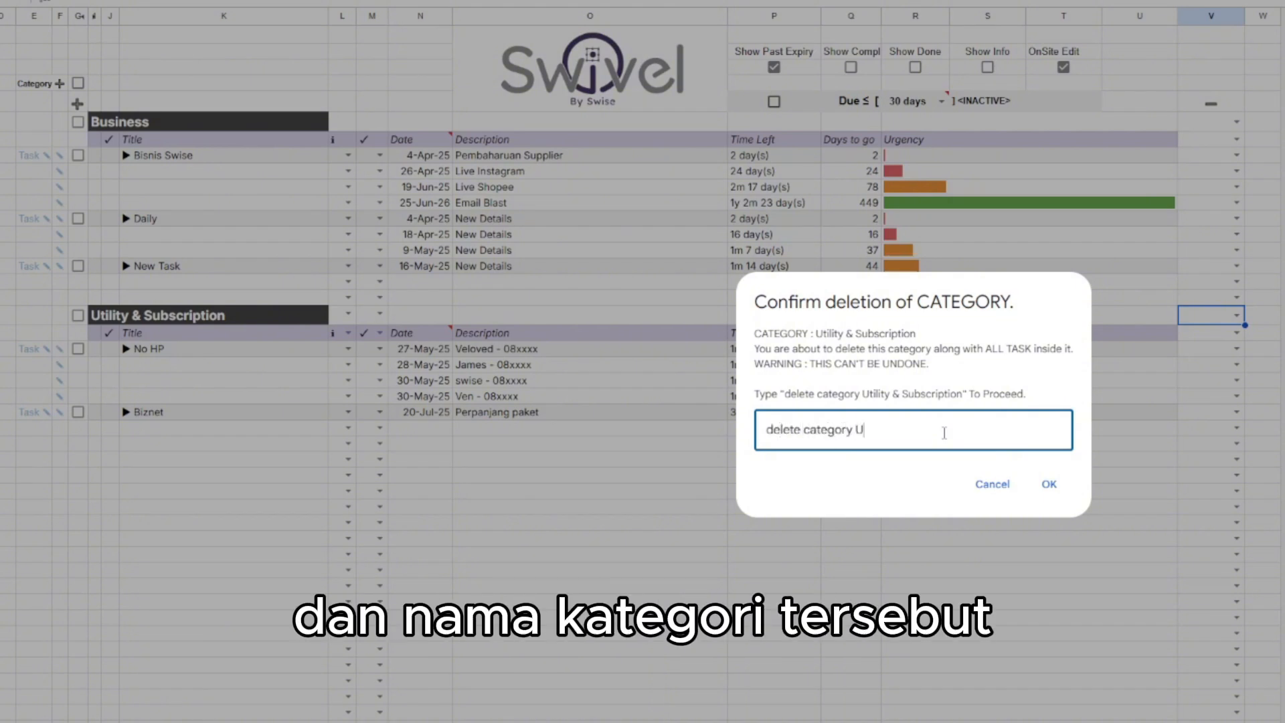
text(tility & Subscription)
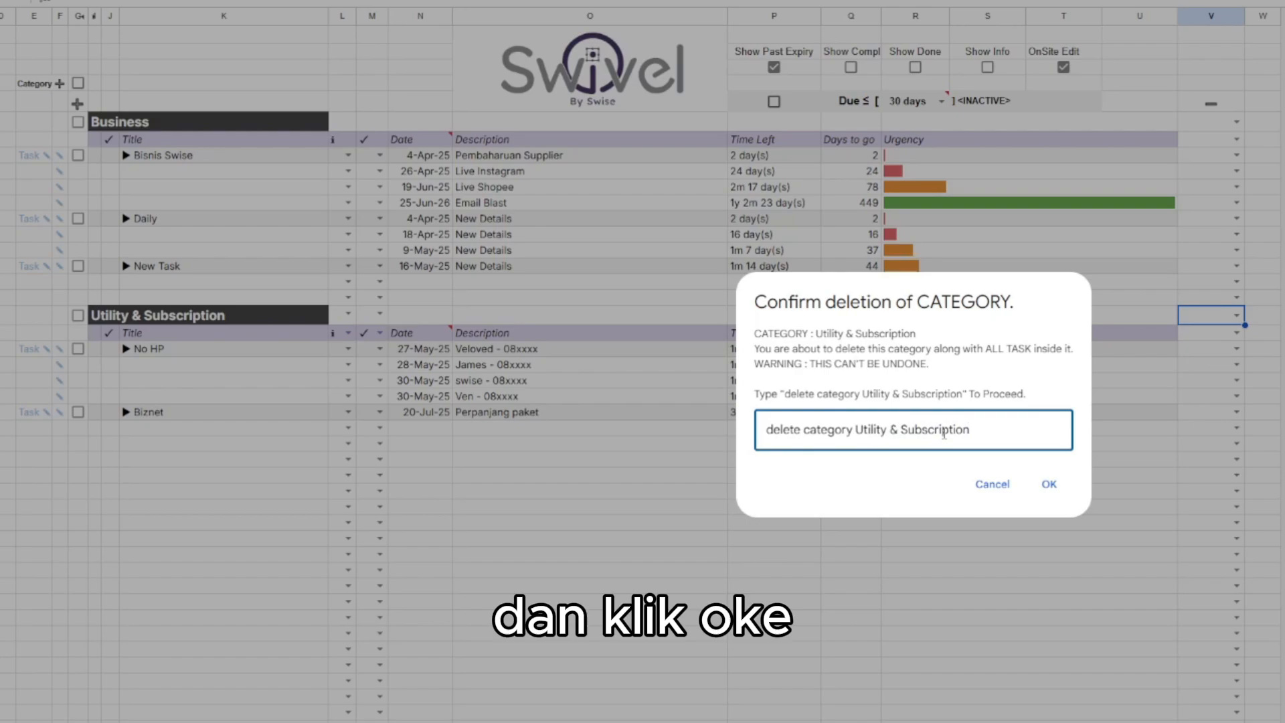
click(1049, 484)
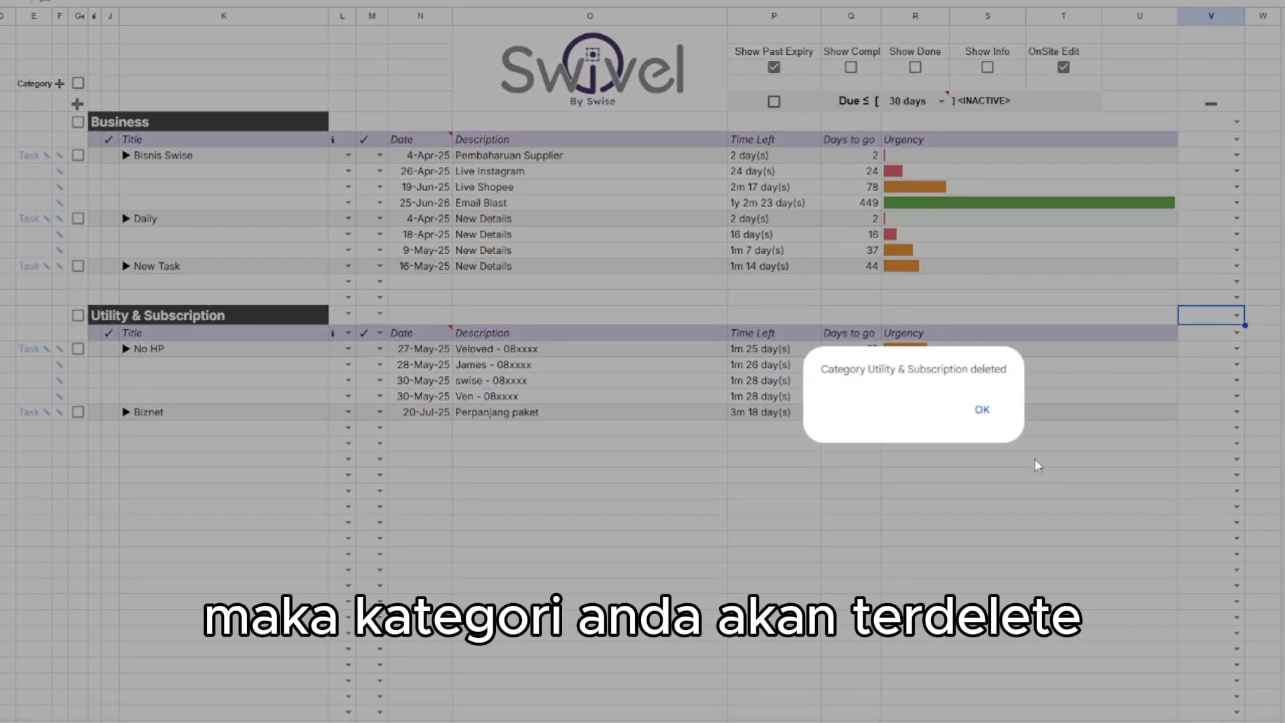
click(988, 411)
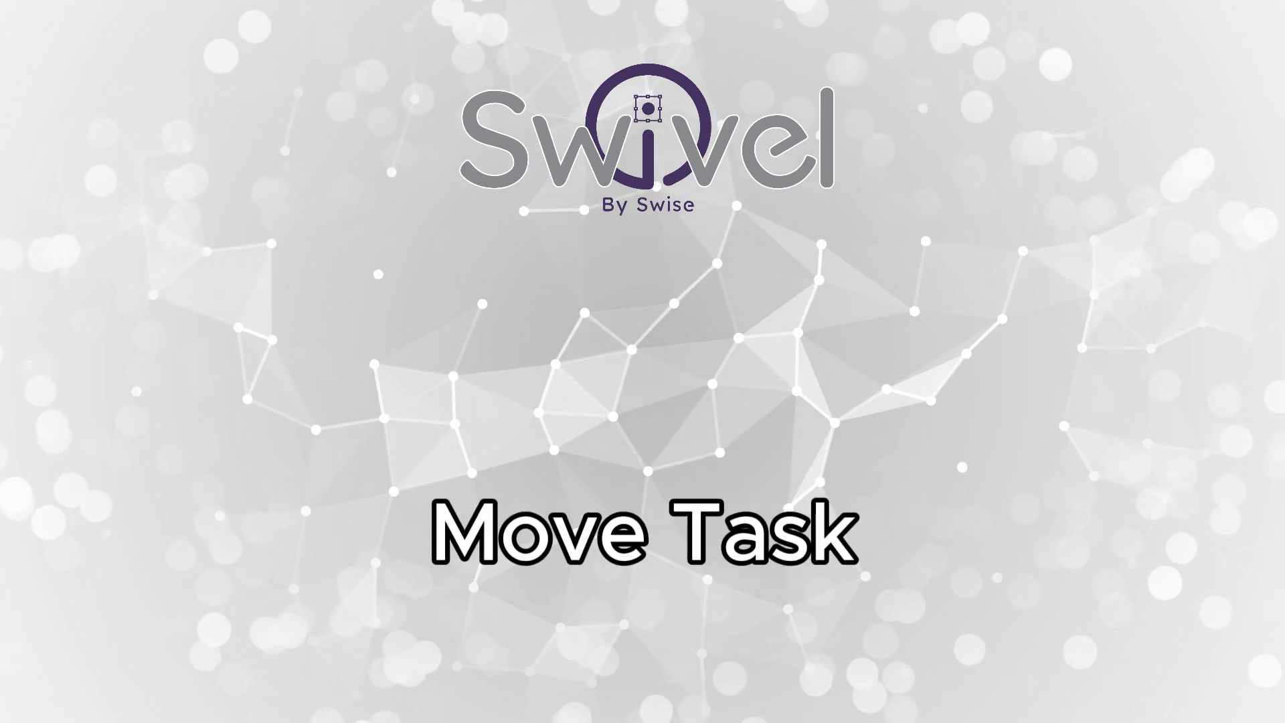
Move the No HP task from Utility & Subscription to the Business category.
click(1100, 353)
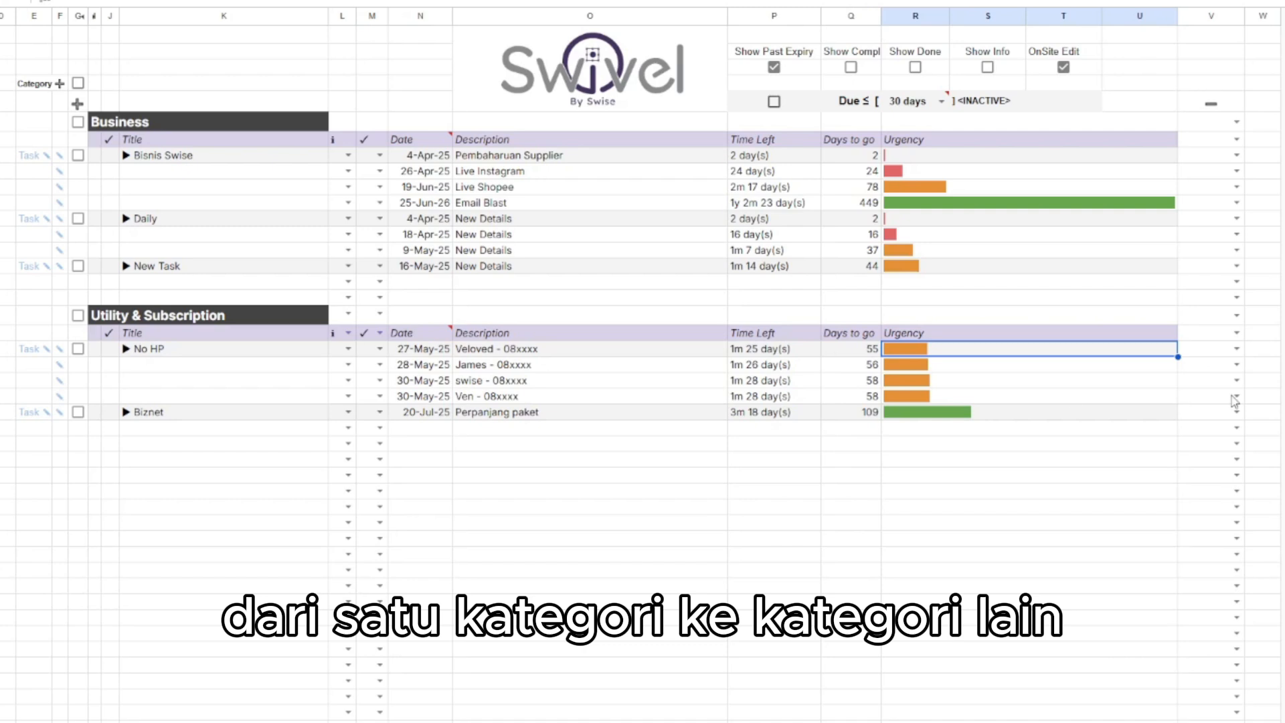
click(1237, 349)
click(1204, 430)
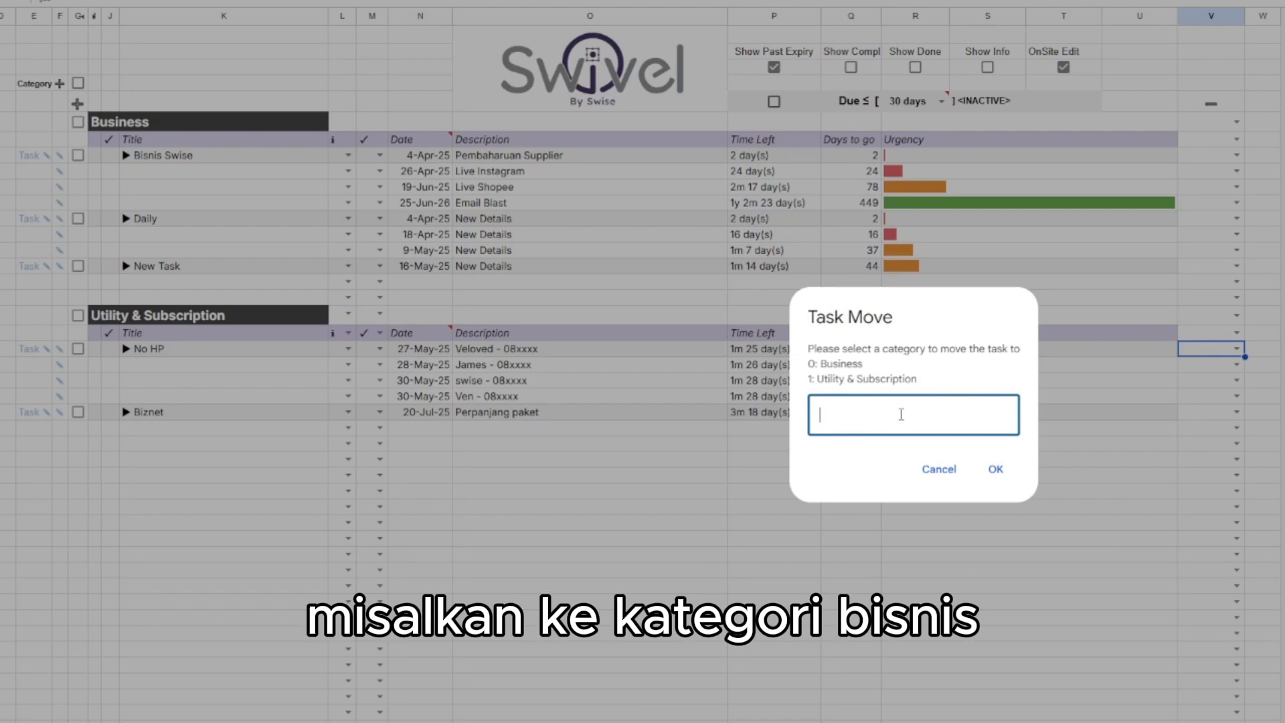
click(995, 469)
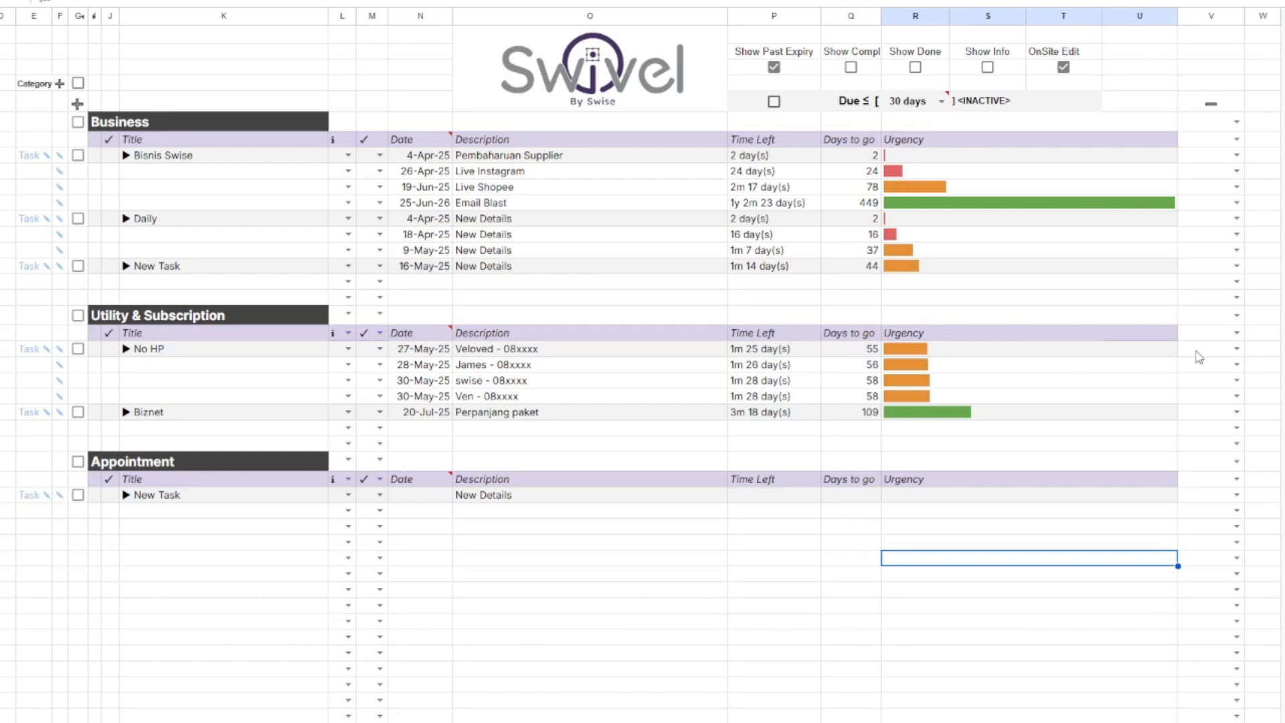
Move the Utility & Subscription category before Business, entering 0 as the target position.
click(1236, 333)
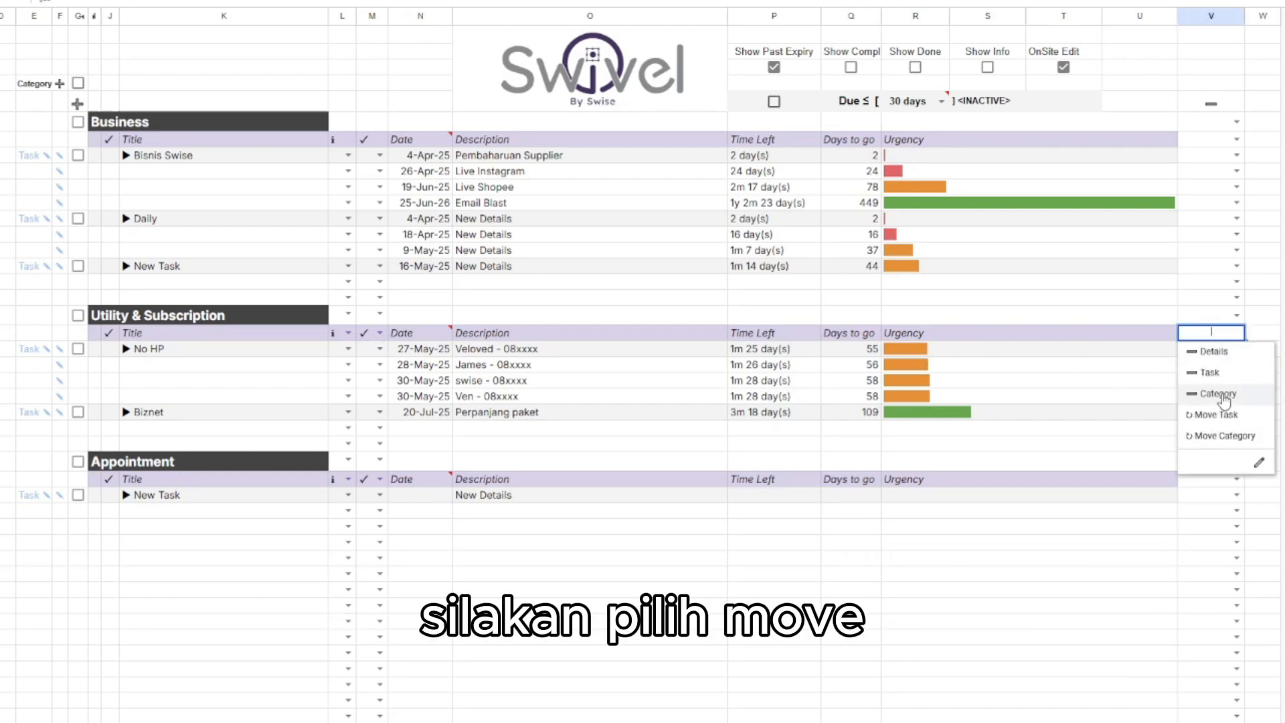
click(1222, 435)
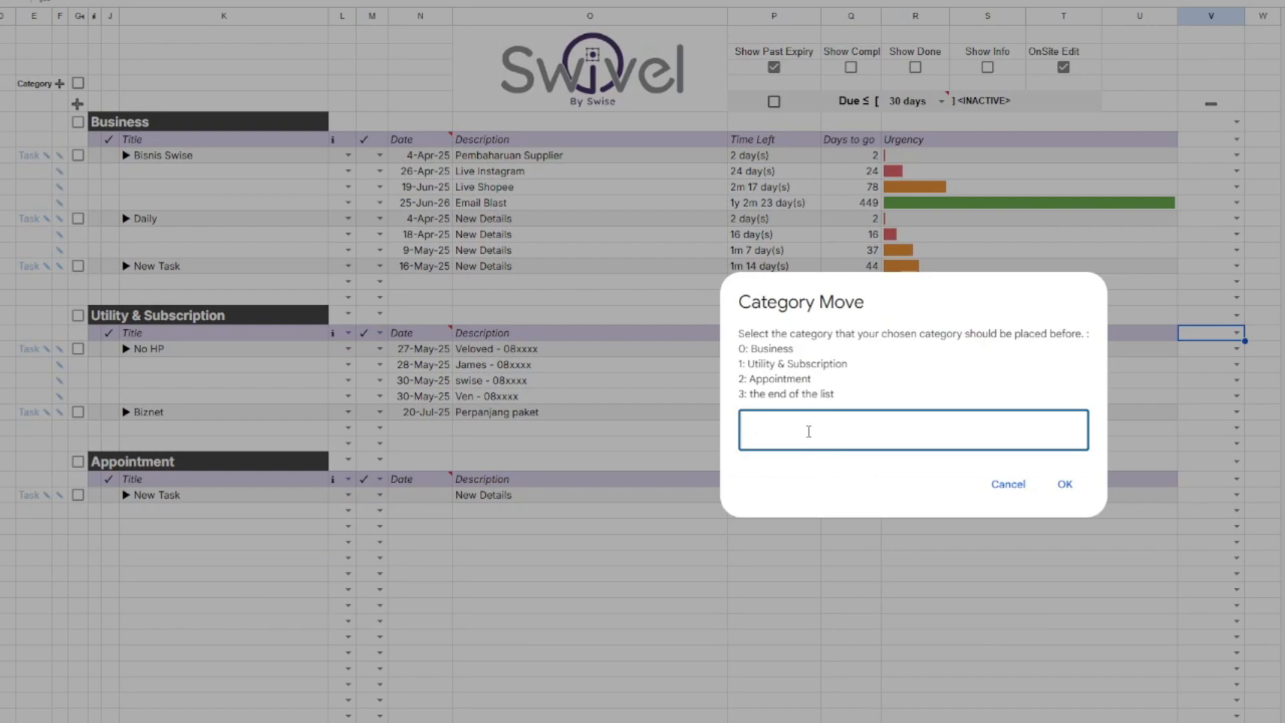
text(0)
click(1065, 484)
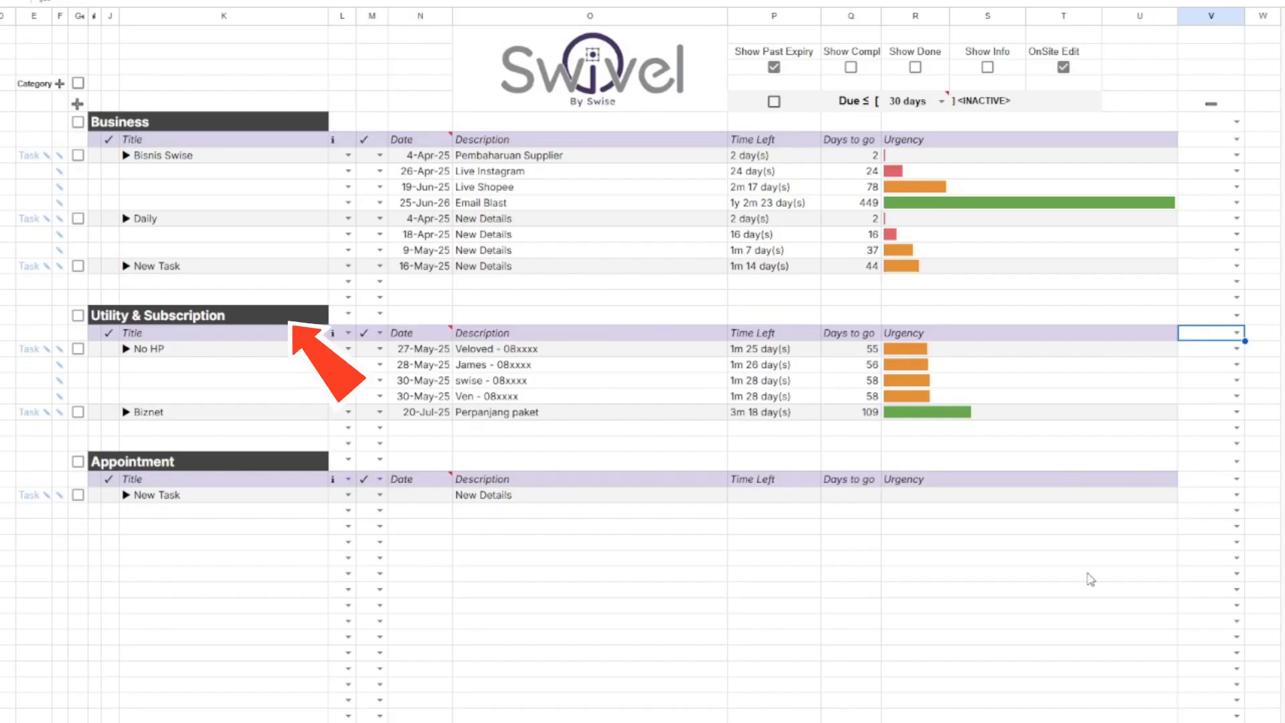